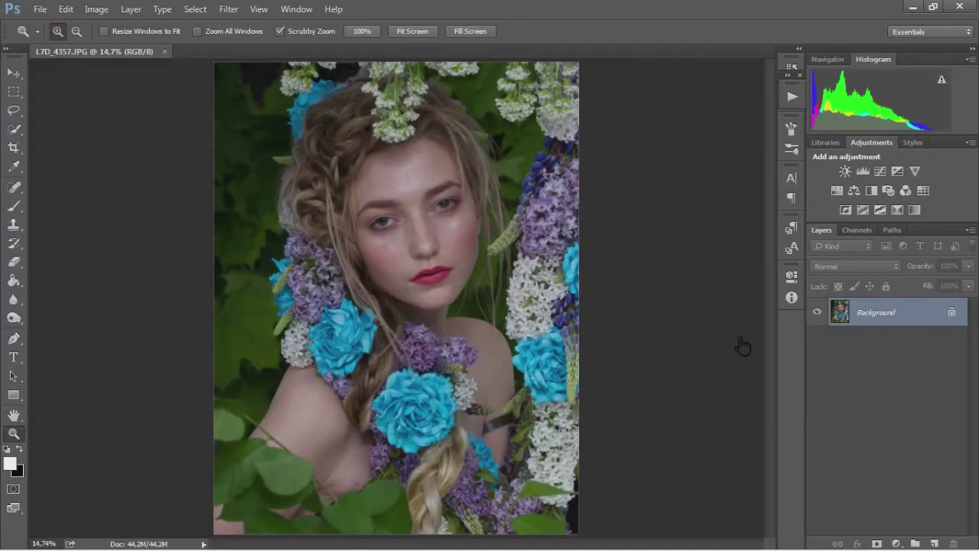
- Duplicate Background into a Background copy, zoom on the forehead, and select the Healing Brush
{"action": "left_click_drag", "start_coordinate": [905, 345], "coordinate": [934, 543]}
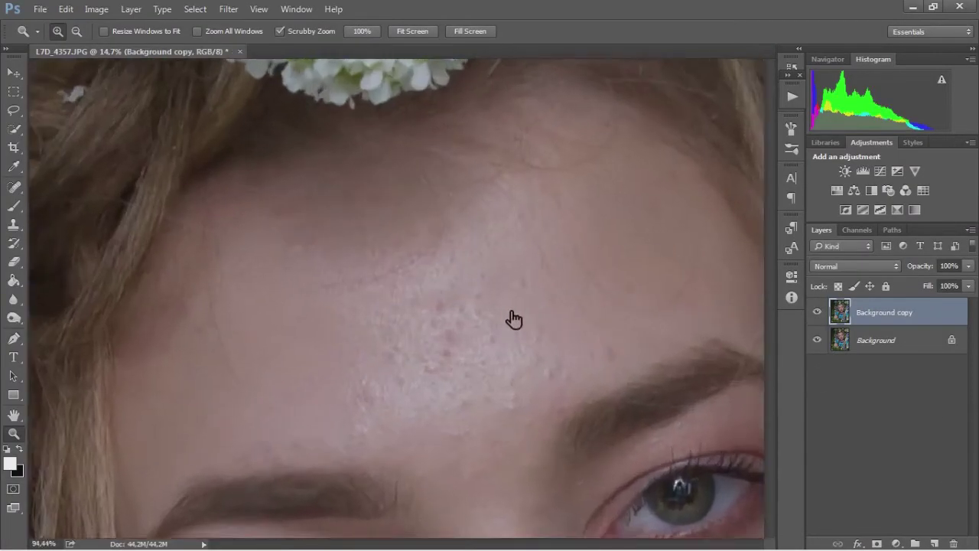
{"action": "left_click_drag", "start_coordinate": [416, 159], "coordinate": [527, 339]}
{"action": "left_click", "coordinate": [14, 187]}
{"action": "right_click", "coordinate": [14, 187]}
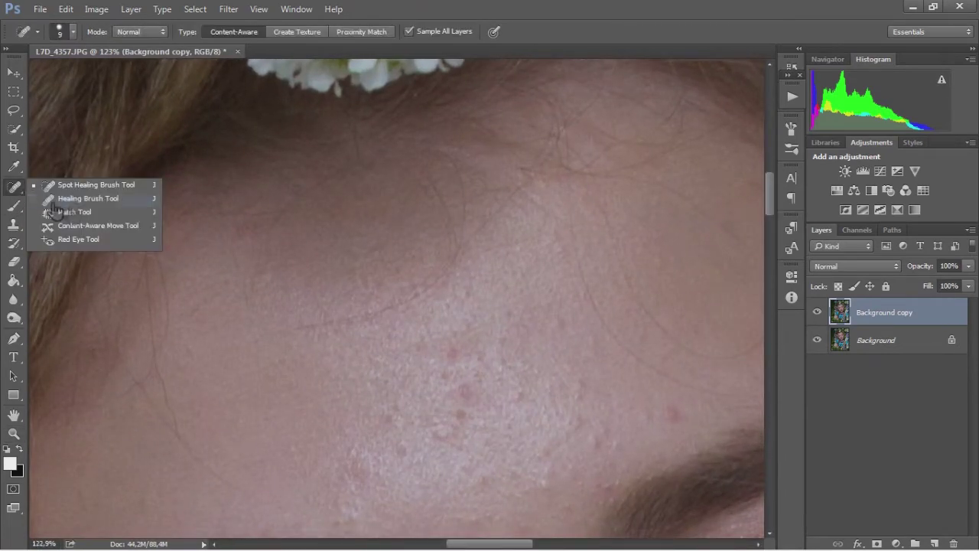
{"action": "left_click", "coordinate": [81, 200]}
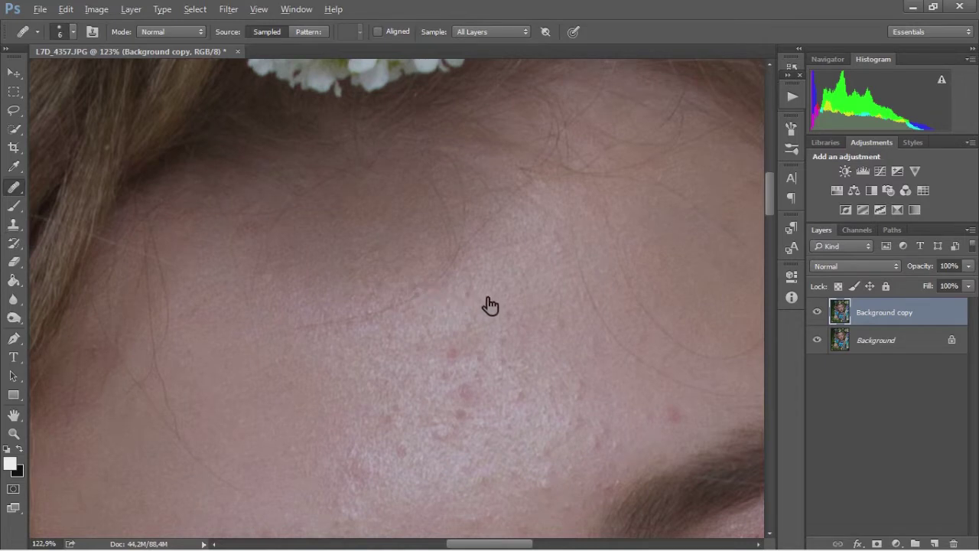
- Enlarge the healing brush, then switch to the Clone Stamp at a small brush size
{"action": "key", "text": "bracketright"}
{"action": "left_click", "coordinate": [13, 224]}
{"action": "key", "text": "bracketleft"}
{"action": "key", "text": "bracketleft"}
{"action": "key", "text": "bracketleft"}
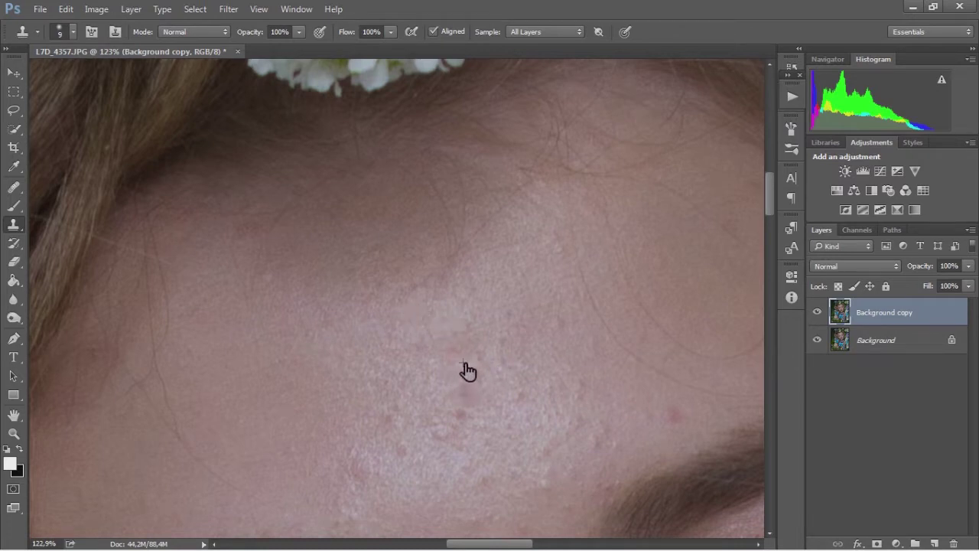
- Clone clean skin over two forehead blemish spots with a slightly larger Clone Stamp brush
{"action": "key", "text": "bracketright"}
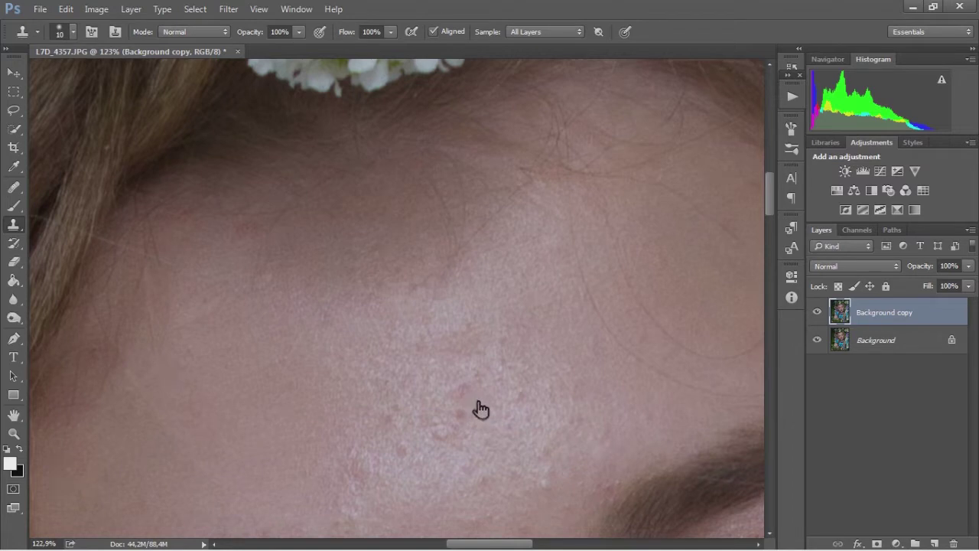
{"action": "left_click_drag", "start_coordinate": [485, 398], "coordinate": [472, 426]}
{"action": "left_click_drag", "start_coordinate": [684, 393], "coordinate": [759, 408]}
{"action": "scroll", "coordinate": [638, 298], "scroll_direction": "right", "scroll_amount": 5}
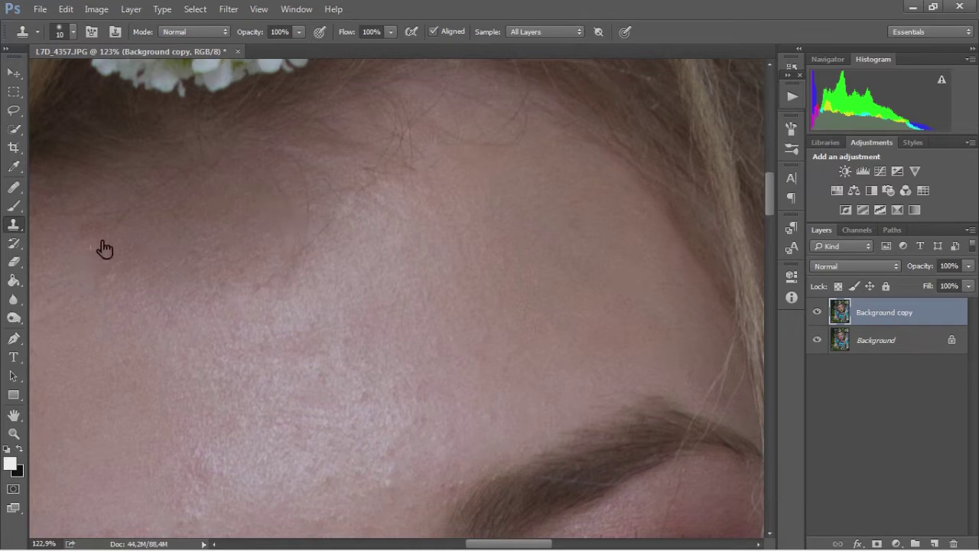
- Patch two blotchy forehead areas onto clean skin with the Patch Tool
{"action": "right_click", "coordinate": [14, 187]}
{"action": "left_click", "coordinate": [69, 207]}
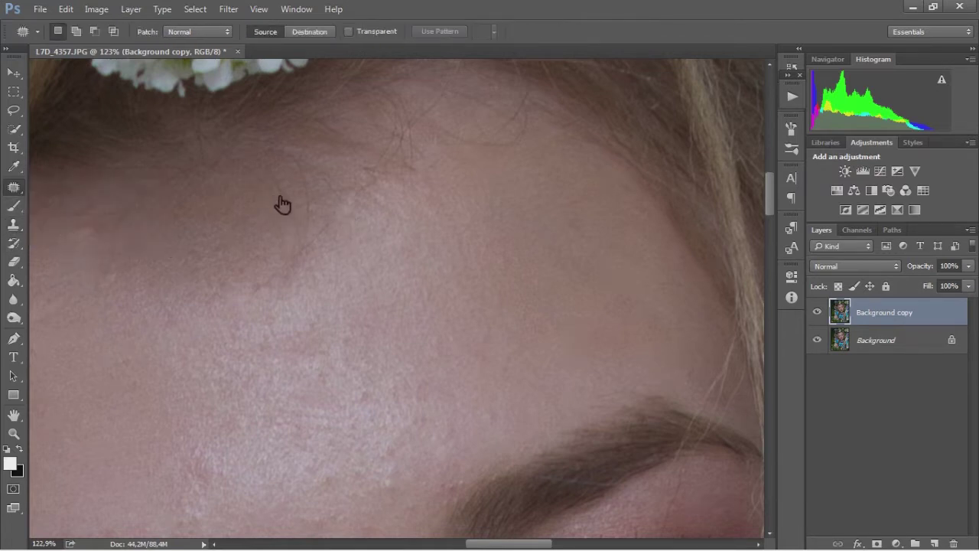
{"action": "mouse_move", "coordinate": [306, 225]}
{"action": "left_mouse_down"}
{"action": "mouse_move", "coordinate": [287, 221]}
{"action": "mouse_move", "coordinate": [298, 169]}
{"action": "left_mouse_up"}
{"action": "key", "text": "ctrl+d"}
{"action": "left_click_drag", "start_coordinate": [263, 225], "coordinate": [324, 255]}
{"action": "key", "text": "ctrl+d"}
{"action": "left_click_drag", "start_coordinate": [324, 221], "coordinate": [400, 254]}
{"action": "key", "text": "ctrl+d"}
- Patch a small uneven forehead spot and the uneven area near the hairline onto smoother skin
{"action": "left_click_drag", "start_coordinate": [288, 294], "coordinate": [286, 289]}
{"action": "key", "text": "ctrl+d"}
{"action": "mouse_move", "coordinate": [357, 234]}
{"action": "left_mouse_down"}
{"action": "mouse_move", "coordinate": [357, 211]}
{"action": "mouse_move", "coordinate": [323, 257]}
{"action": "left_mouse_up"}
{"action": "key", "text": "ctrl+d"}
{"action": "key", "text": "ctrl+d"}
{"action": "mouse_move", "coordinate": [527, 153]}
{"action": "left_mouse_down"}
{"action": "mouse_move", "coordinate": [467, 149]}
{"action": "mouse_move", "coordinate": [537, 140]}
{"action": "left_mouse_up"}
{"action": "key", "text": "ctrl+d"}
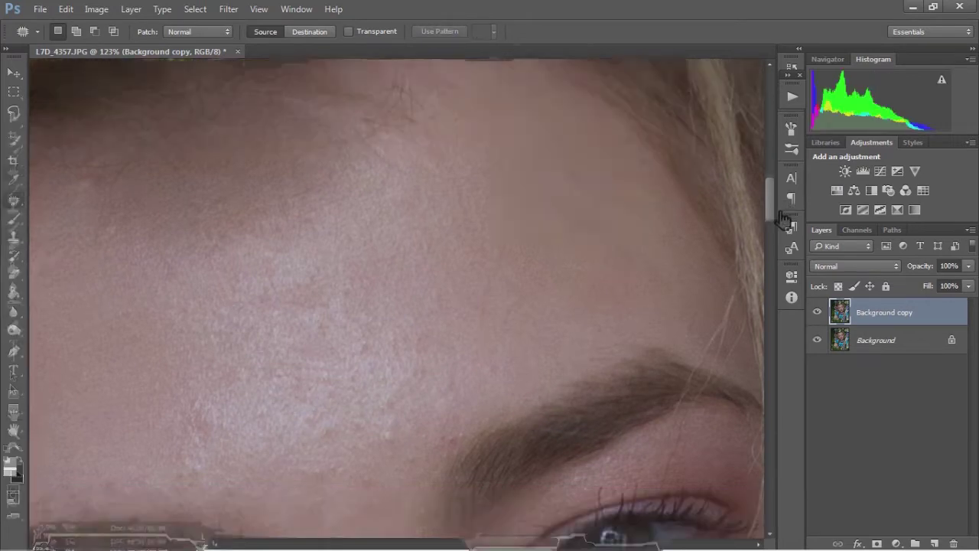
{"action": "scroll", "coordinate": [778, 222], "scroll_direction": "down", "scroll_amount": 3}
{"action": "left_click", "coordinate": [14, 224]}
{"action": "left_click", "coordinate": [77, 222]}
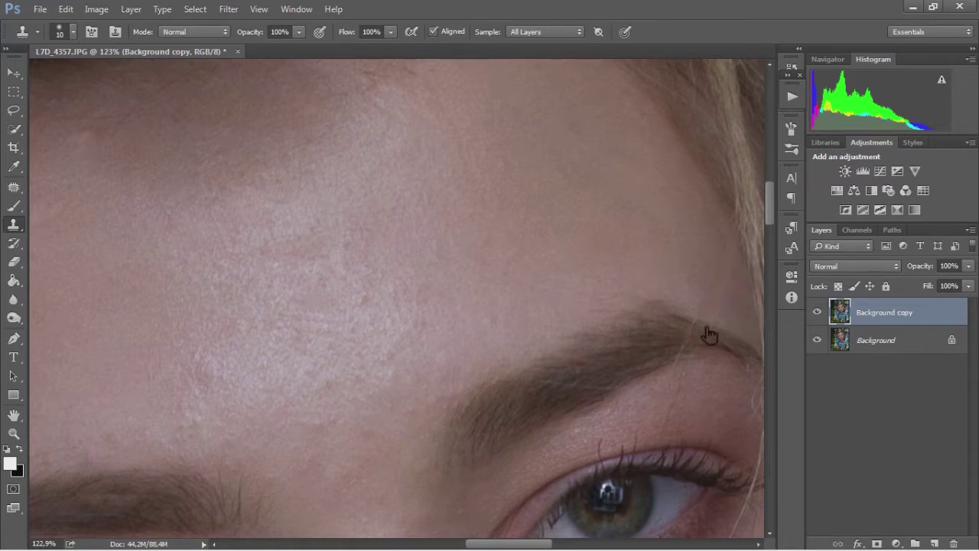
- Clone clean skin along the eyebrow edge and over the stray hair beside the eye
{"action": "left_click_drag", "start_coordinate": [710, 335], "coordinate": [706, 333]}
{"action": "left_click", "coordinate": [771, 239]}
{"action": "left_click_drag", "start_coordinate": [549, 544], "coordinate": [574, 546]}
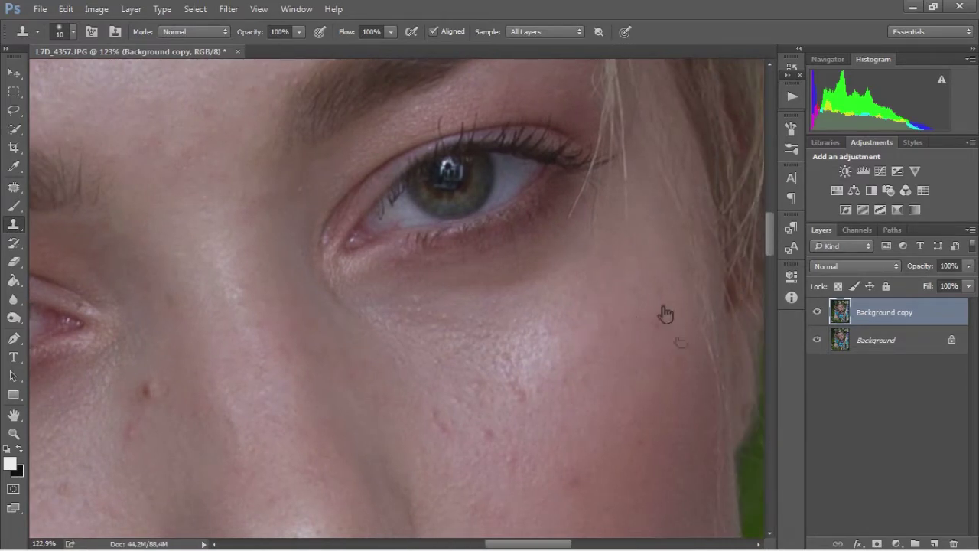
{"action": "left_click_drag", "start_coordinate": [623, 153], "coordinate": [625, 168]}
- Patch away the remaining hair strand beside the eye onto clean skin
{"action": "right_click", "coordinate": [13, 187]}
{"action": "left_click", "coordinate": [90, 222]}
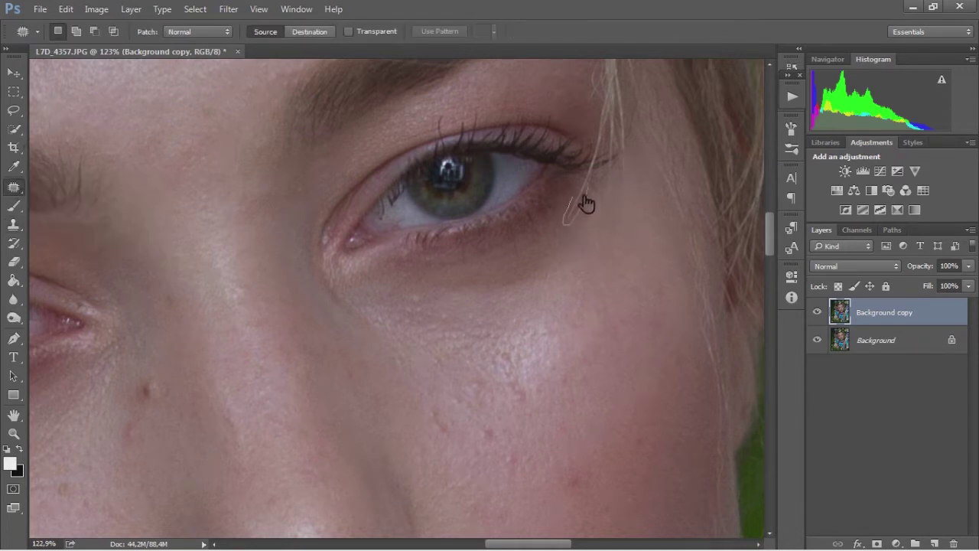
{"action": "mouse_move", "coordinate": [599, 198]}
{"action": "left_mouse_down"}
{"action": "mouse_move", "coordinate": [590, 212]}
{"action": "mouse_move", "coordinate": [642, 164]}
{"action": "left_mouse_up"}
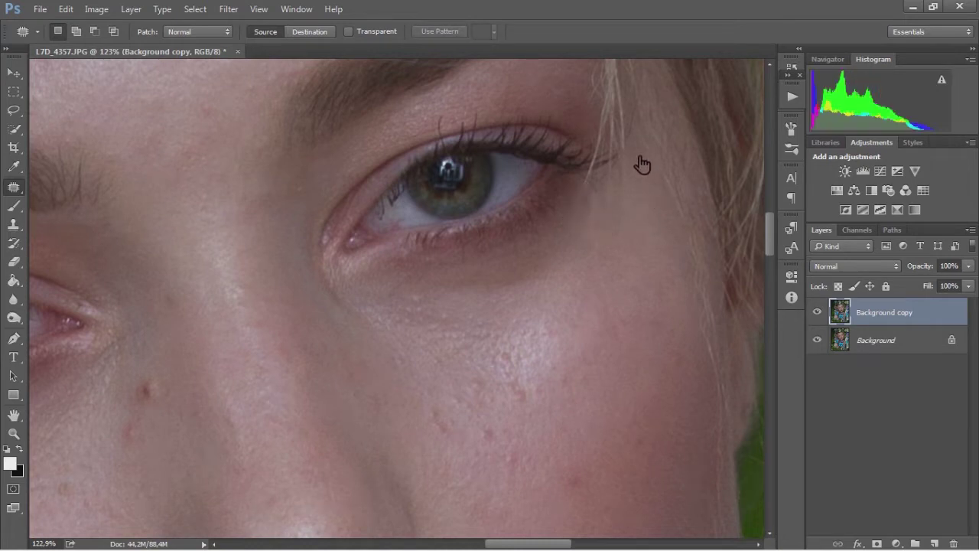
{"action": "left_click", "coordinate": [13, 224]}
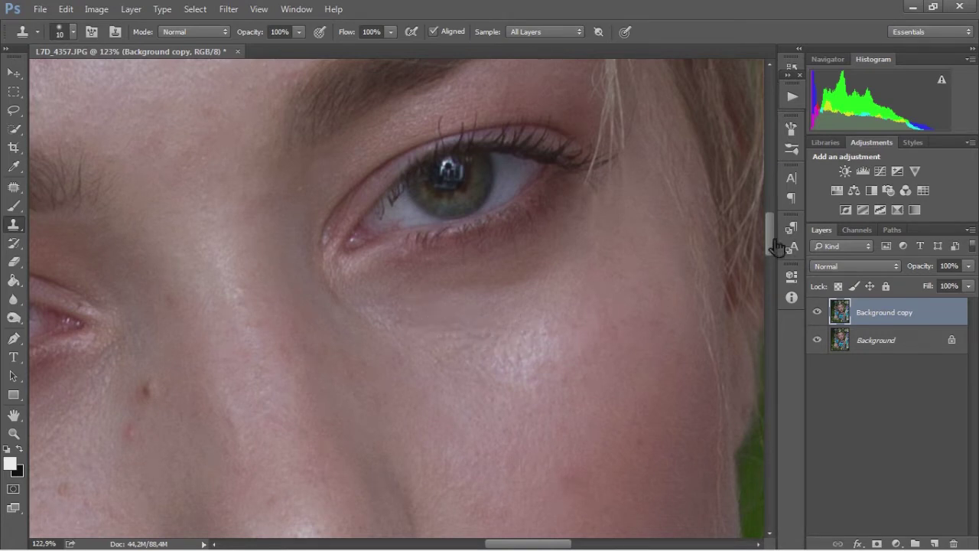
{"action": "scroll", "coordinate": [734, 264], "scroll_direction": "down", "scroll_amount": 5}
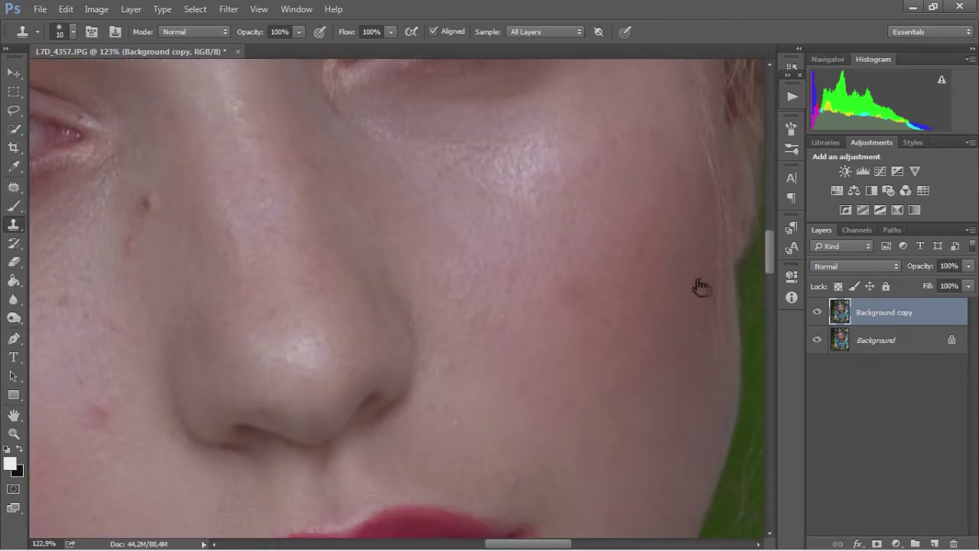
- Clone away the red blemishes on both cheeks and the spot near the chin
{"action": "left_click", "coordinate": [591, 293]}
{"action": "left_click", "coordinate": [145, 203]}
{"action": "left_click", "coordinate": [131, 243]}
{"action": "scroll", "coordinate": [538, 528], "scroll_direction": "left", "scroll_amount": 5}
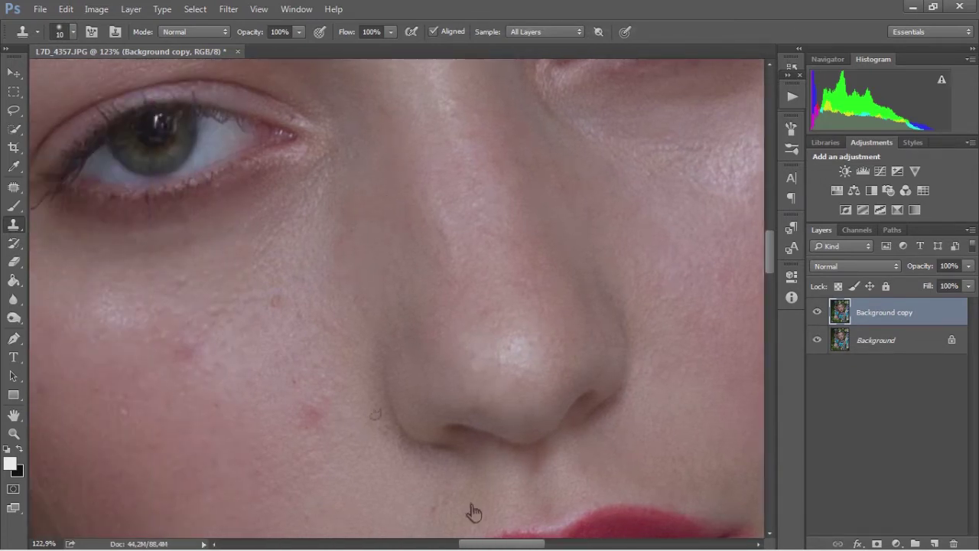
{"action": "left_click", "coordinate": [276, 301]}
{"action": "left_click", "coordinate": [309, 412]}
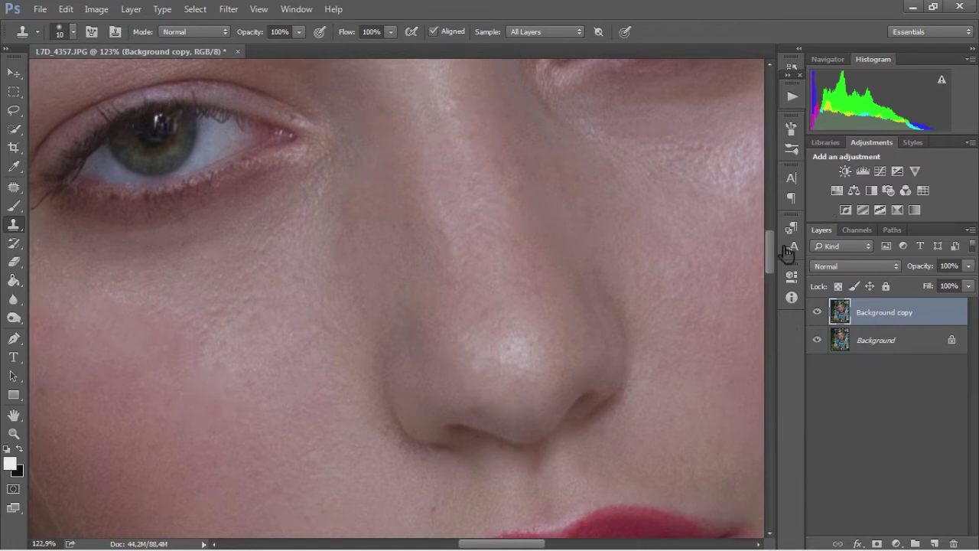
{"action": "scroll", "coordinate": [545, 264], "scroll_direction": "down", "scroll_amount": 5}
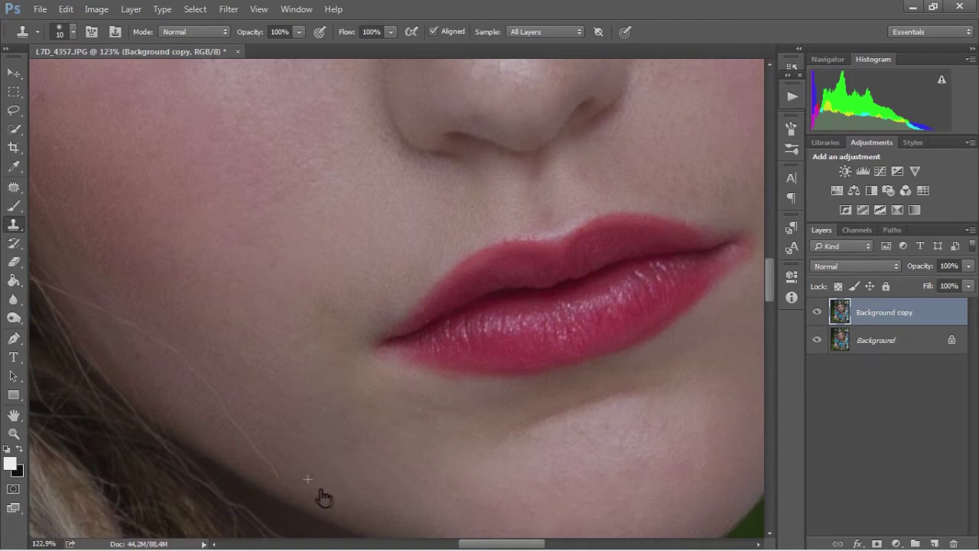
{"action": "left_click", "coordinate": [257, 448]}
{"action": "mouse_move", "coordinate": [497, 510]}
{"action": "left_mouse_down"}
{"action": "mouse_move", "coordinate": [784, 283]}
{"action": "mouse_move", "coordinate": [790, 291]}
{"action": "left_mouse_up"}
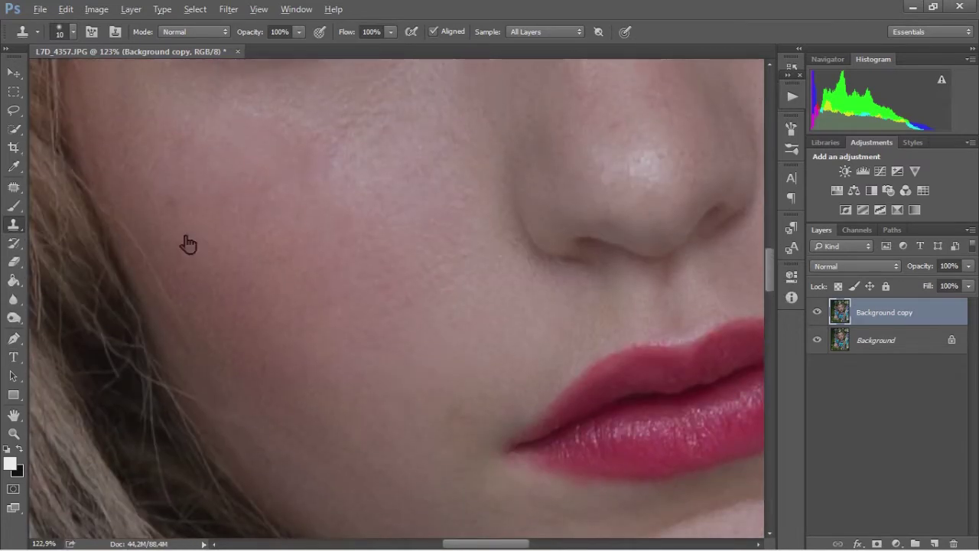
- Patch the uneven cheek strip by the hair onto the clean skin above it
{"action": "right_click", "coordinate": [13, 187]}
{"action": "left_click", "coordinate": [87, 199]}
{"action": "mouse_move", "coordinate": [111, 208]}
{"action": "left_mouse_down"}
{"action": "mouse_move", "coordinate": [185, 317]}
{"action": "mouse_move", "coordinate": [105, 205]}
{"action": "left_mouse_up"}
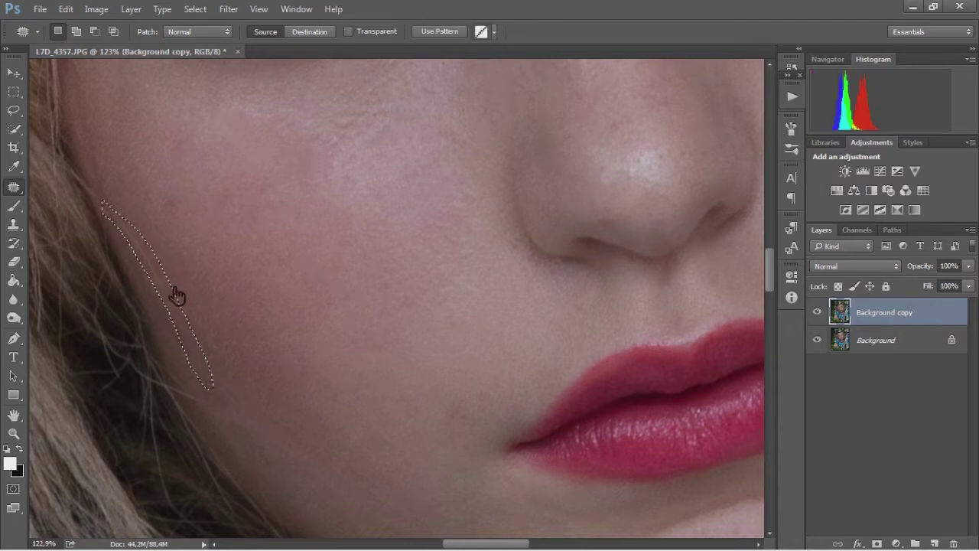
{"action": "left_click_drag", "start_coordinate": [176, 296], "coordinate": [188, 203]}
{"action": "key", "text": "ctrl+d"}
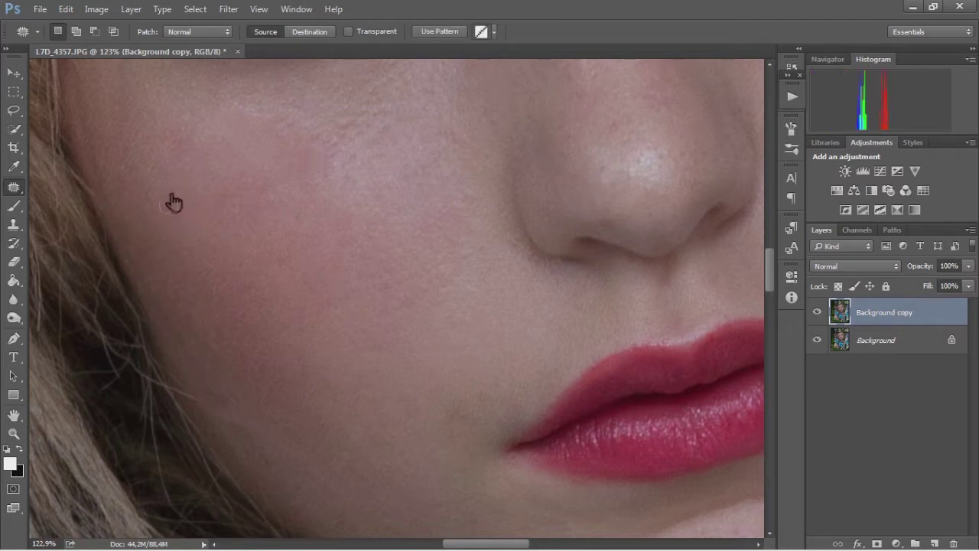
{"action": "left_click", "coordinate": [13, 224]}
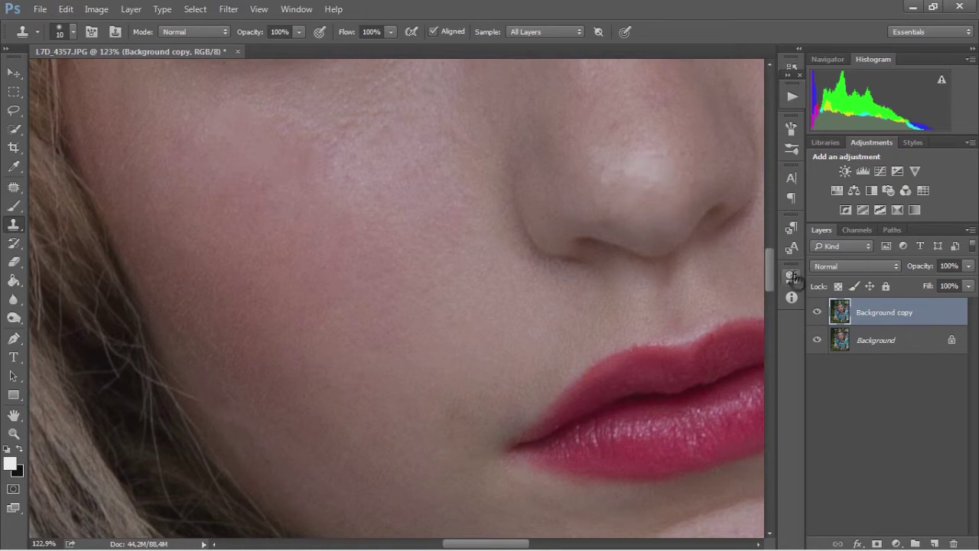
{"action": "scroll", "coordinate": [583, 369], "scroll_direction": "down", "scroll_amount": 5}
{"action": "left_click_drag", "start_coordinate": [523, 546], "coordinate": [535, 547]}
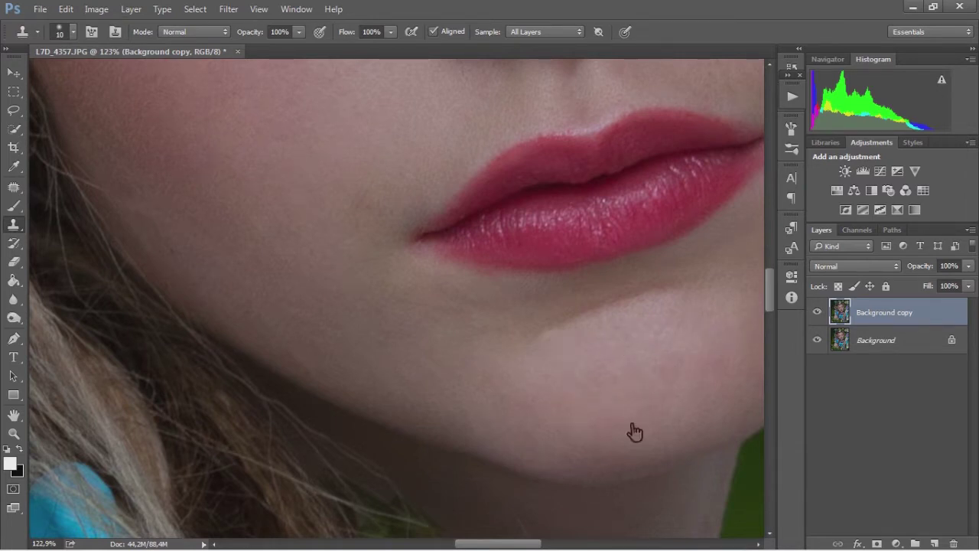
{"action": "left_click_drag", "start_coordinate": [630, 431], "coordinate": [453, 430]}
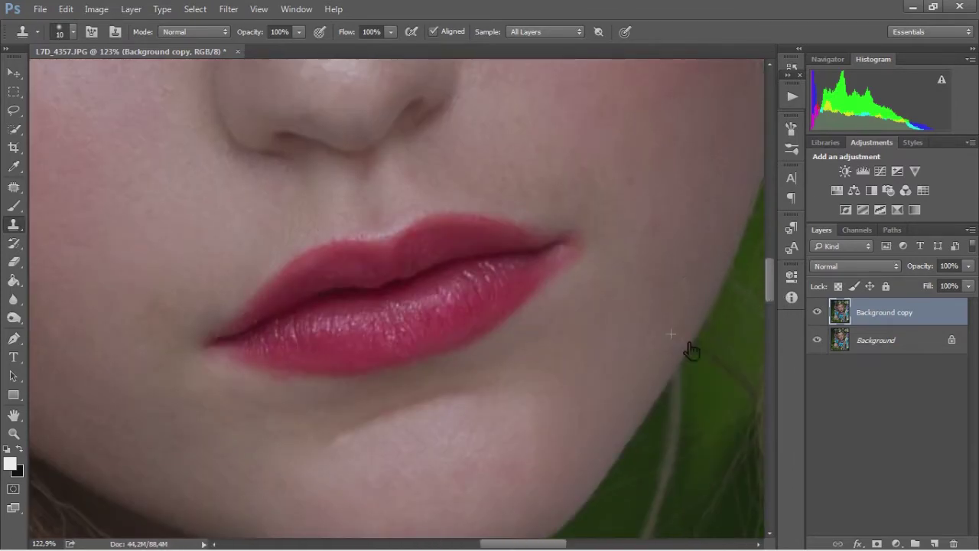
{"action": "left_click_drag", "start_coordinate": [767, 287], "coordinate": [768, 331]}
- Bring the shoulder into view at 100% zoom for cloning
{"action": "left_click_drag", "start_coordinate": [562, 543], "coordinate": [594, 543]}
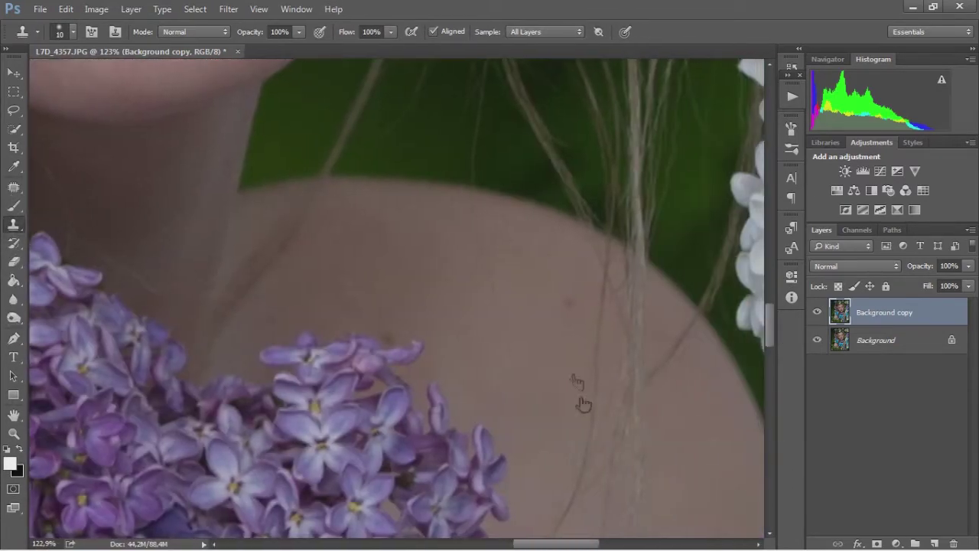
{"action": "left_click_drag", "start_coordinate": [768, 329], "coordinate": [791, 383]}
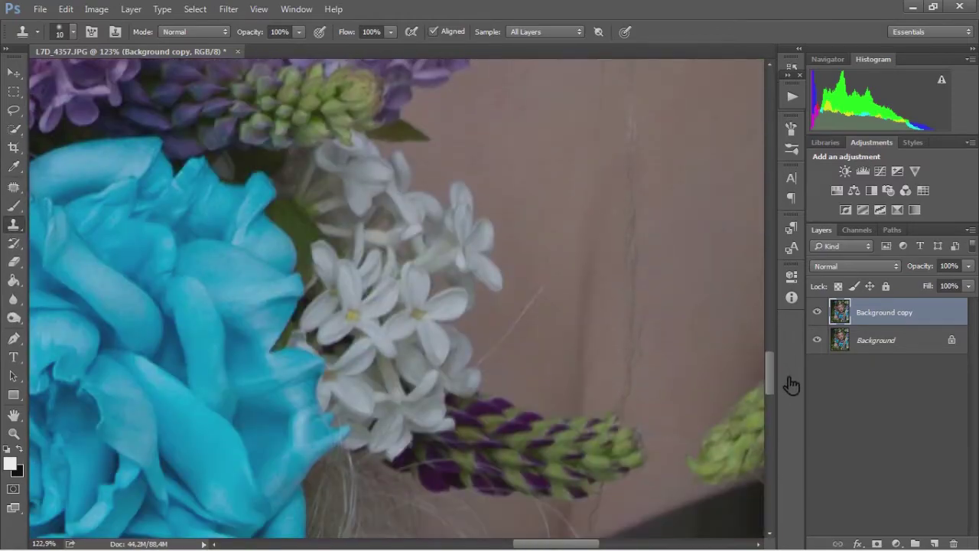
{"action": "key", "text": "z"}
{"action": "left_click", "coordinate": [100, 268], "text": "alt"}
{"action": "left_click", "coordinate": [99, 268], "text": "alt"}
{"action": "left_click", "coordinate": [14, 414]}
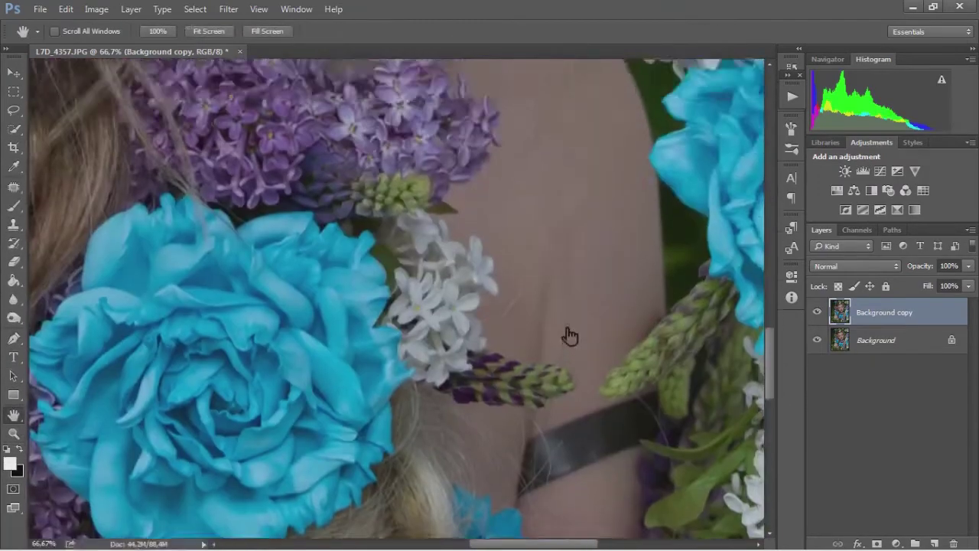
{"action": "left_click_drag", "start_coordinate": [564, 332], "coordinate": [437, 345]}
{"action": "left_click", "coordinate": [13, 433]}
{"action": "left_click", "coordinate": [398, 353]}
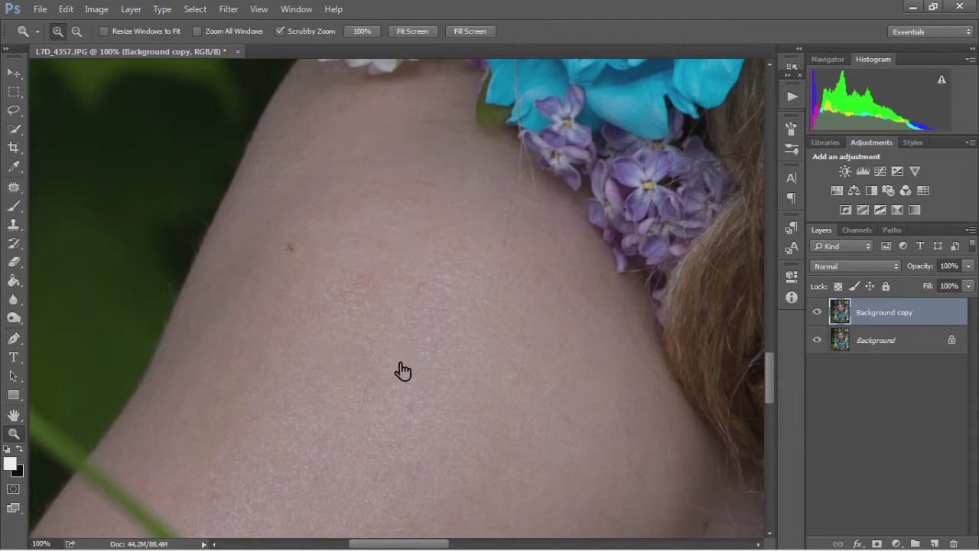
{"action": "key", "text": "s"}
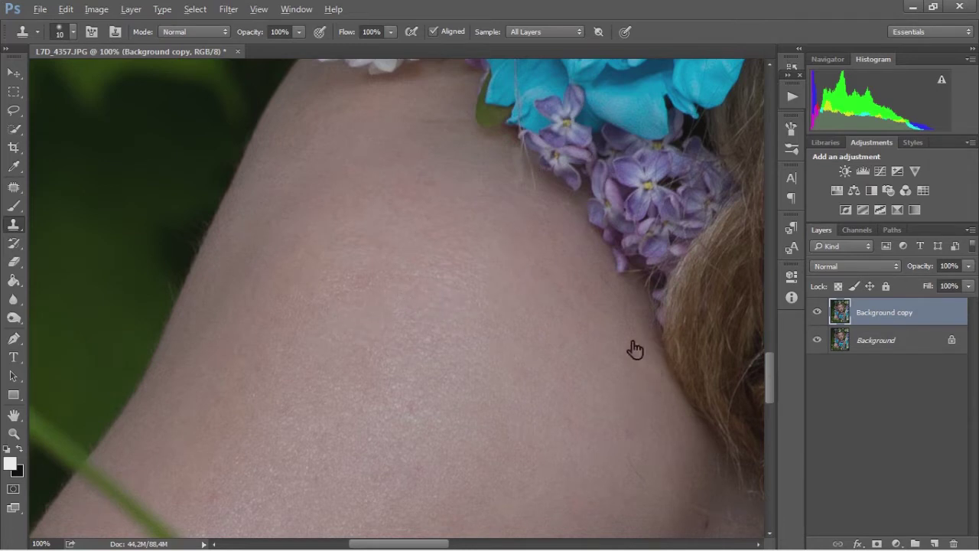
- Patch away the red blemish on the neck
{"action": "scroll", "coordinate": [773, 373], "scroll_direction": "down", "scroll_amount": 1}
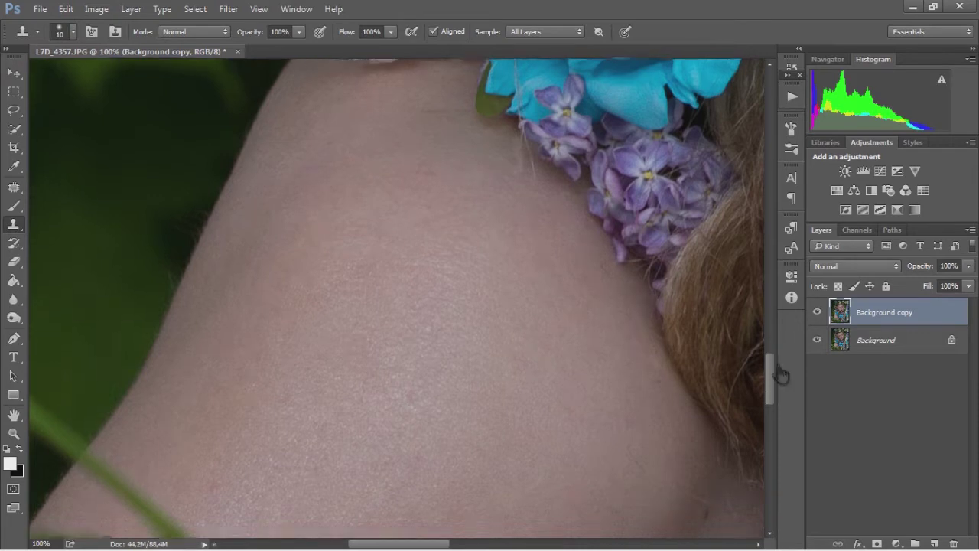
{"action": "scroll", "coordinate": [652, 387], "scroll_direction": "down", "scroll_amount": 5}
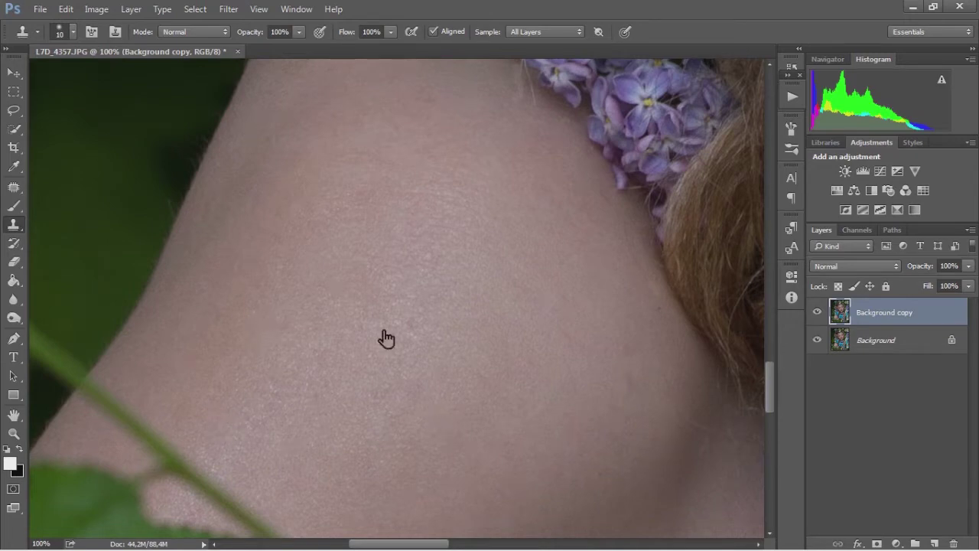
{"action": "mouse_move", "coordinate": [770, 341]}
{"action": "left_mouse_down"}
{"action": "mouse_move", "coordinate": [784, 405]}
{"action": "mouse_move", "coordinate": [662, 511]}
{"action": "left_mouse_up"}
{"action": "left_click_drag", "start_coordinate": [443, 543], "coordinate": [474, 545]}
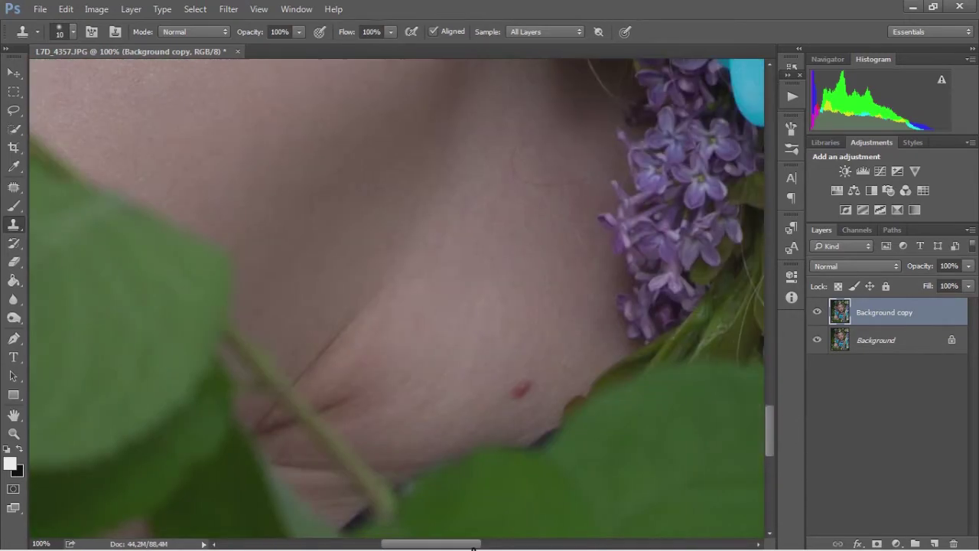
{"action": "left_click", "coordinate": [14, 186]}
{"action": "left_click_drag", "start_coordinate": [519, 397], "coordinate": [557, 387]}
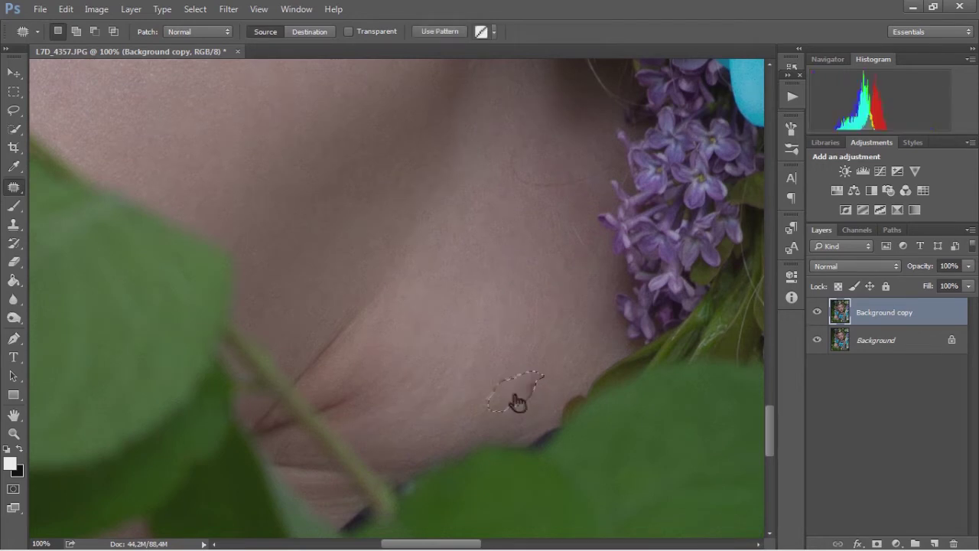
{"action": "key", "text": "ctrl+d"}
{"action": "left_click", "coordinate": [14, 225]}
{"action": "left_click", "coordinate": [84, 222]}
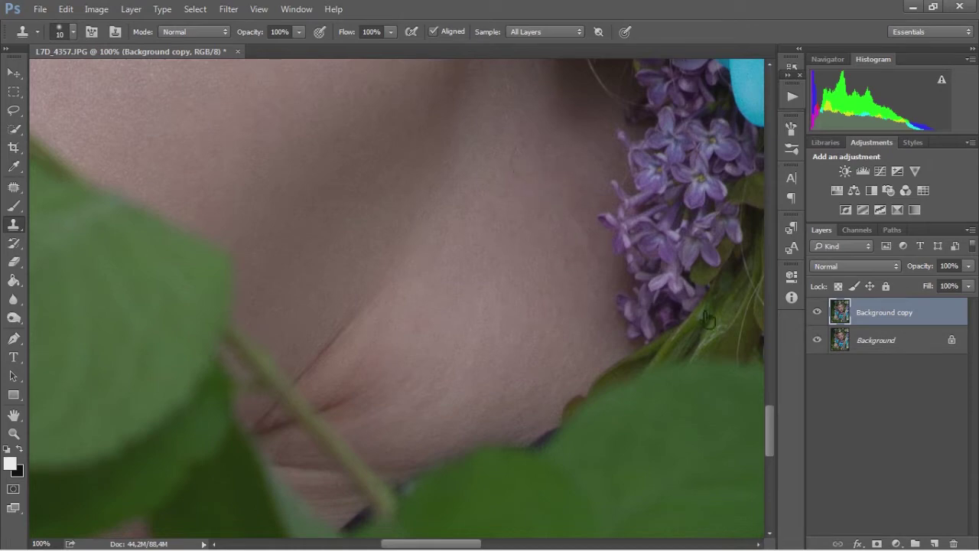
- Fit the image on screen and zoom into the eyes to clone the skin there
{"action": "left_click_drag", "start_coordinate": [770, 428], "coordinate": [771, 459]}
{"action": "key", "text": "z"}
{"action": "key", "text": "ctrl+0"}
{"action": "left_click_drag", "start_coordinate": [417, 214], "coordinate": [525, 339]}
{"action": "key", "text": "s"}
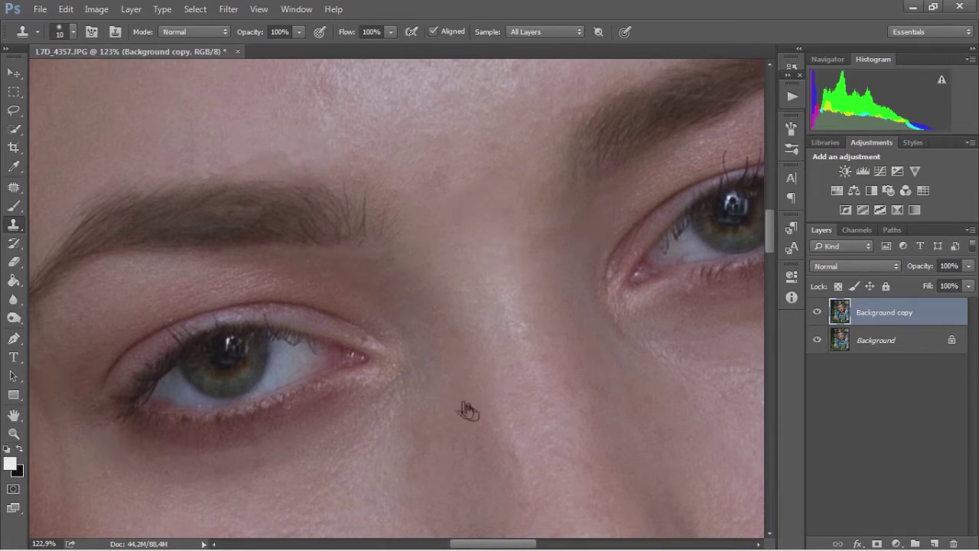
- Patch away a blemish on the cheek
{"action": "left_click_drag", "start_coordinate": [533, 546], "coordinate": [562, 546]}
{"action": "key", "text": "z"}
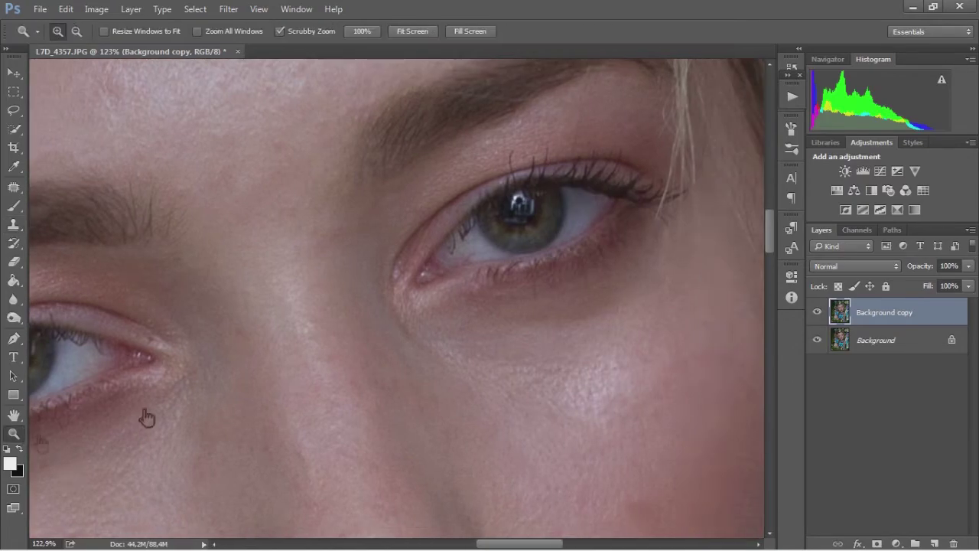
{"action": "key", "text": "ctrl+0"}
{"action": "mouse_move", "coordinate": [452, 267]}
{"action": "left_mouse_down"}
{"action": "mouse_move", "coordinate": [494, 216]}
{"action": "mouse_move", "coordinate": [551, 217]}
{"action": "left_mouse_up"}
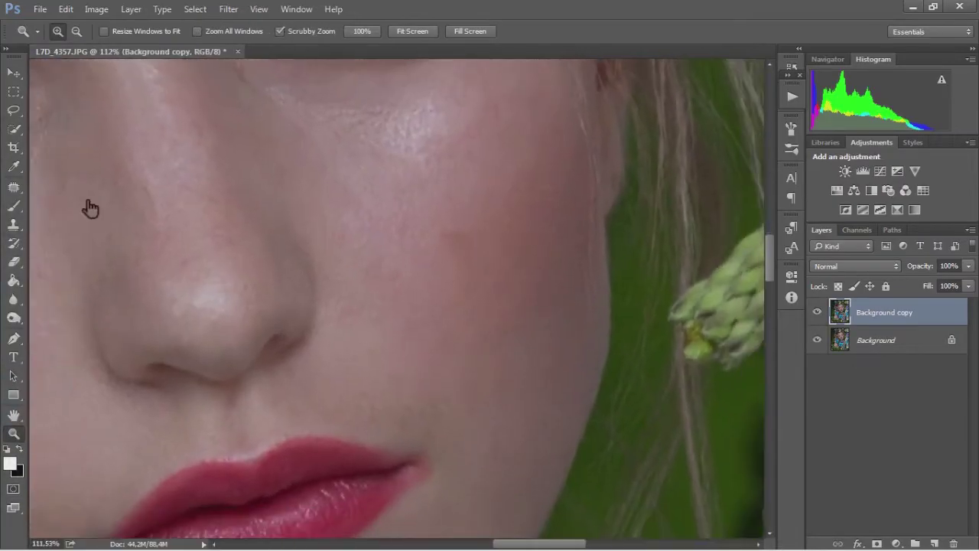
{"action": "right_click", "coordinate": [13, 186]}
{"action": "left_click", "coordinate": [61, 209]}
{"action": "mouse_move", "coordinate": [480, 264]}
{"action": "left_mouse_down"}
{"action": "mouse_move", "coordinate": [470, 236]}
{"action": "mouse_move", "coordinate": [515, 209]}
{"action": "left_mouse_up"}
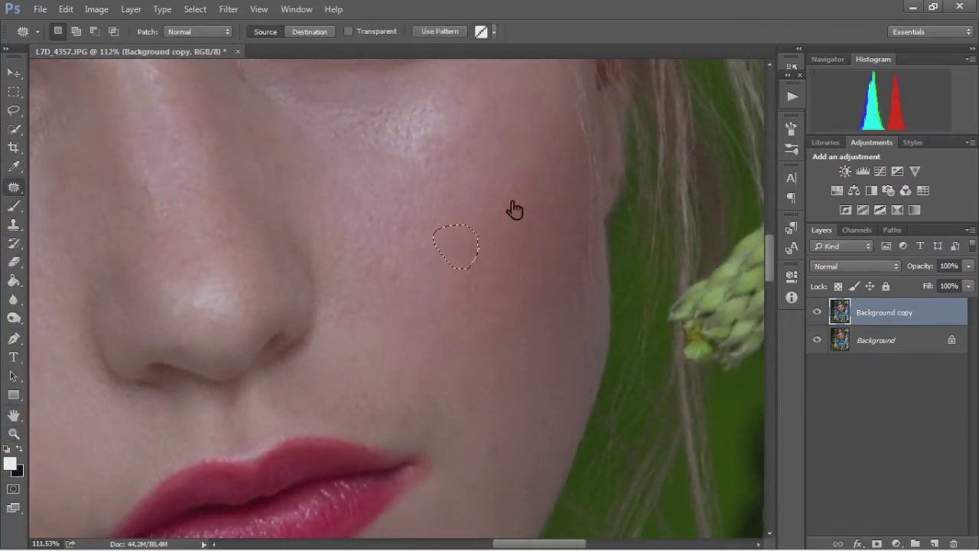
{"action": "key", "text": "ctrl+d"}
- Fit the image on screen and flatten the retouching into a single Background layer
{"action": "key", "text": "z"}
{"action": "right_click", "coordinate": [459, 262]}
{"action": "left_click", "coordinate": [490, 273]}
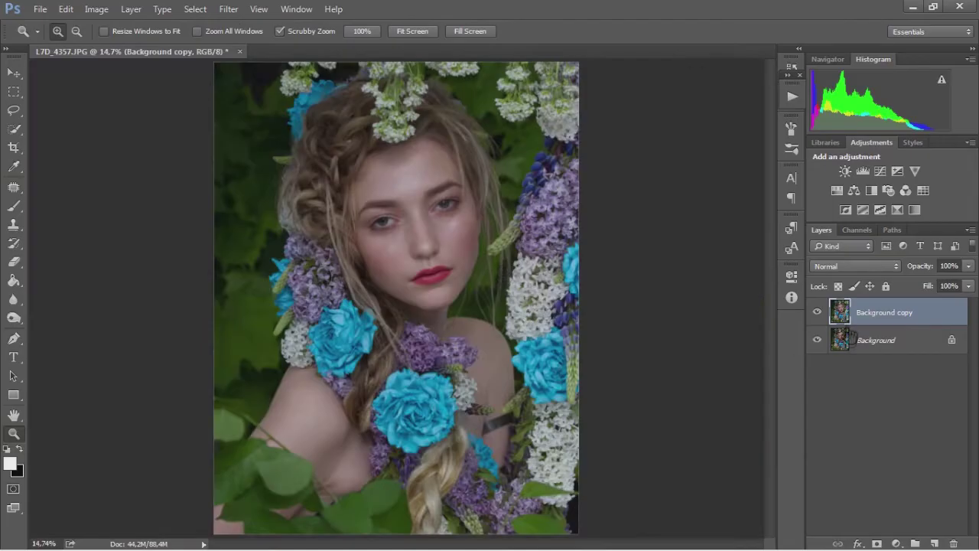
{"action": "right_click", "coordinate": [928, 323]}
{"action": "left_click", "coordinate": [811, 512]}
- Duplicate Background twice and group both copies into Group 1
{"action": "left_click_drag", "start_coordinate": [914, 331], "coordinate": [934, 543]}
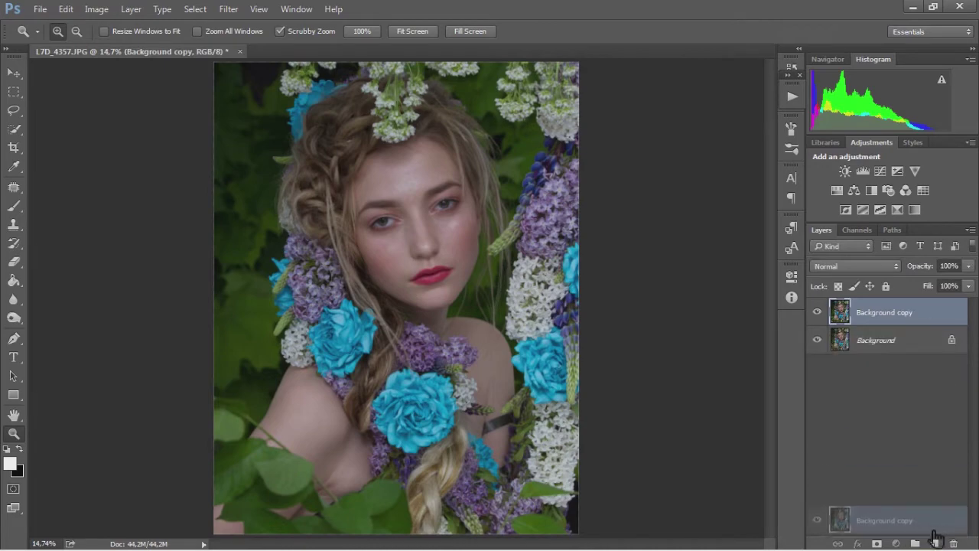
{"action": "left_click_drag", "start_coordinate": [933, 321], "coordinate": [933, 543]}
{"action": "left_click", "coordinate": [937, 344], "text": "shift"}
{"action": "mouse_move", "coordinate": [937, 344]}
{"action": "left_mouse_down"}
{"action": "mouse_move", "coordinate": [934, 543]}
{"action": "mouse_move", "coordinate": [915, 543]}
{"action": "left_mouse_up"}
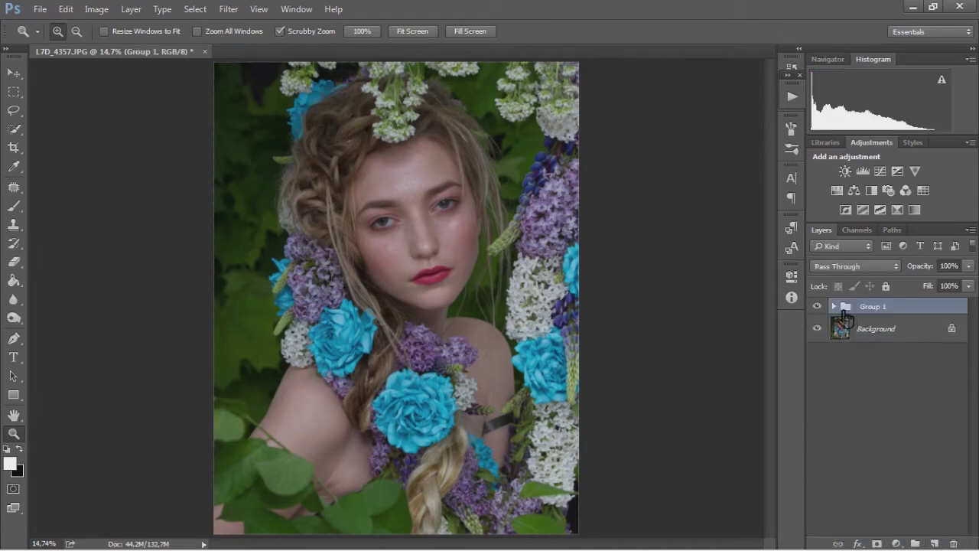
- Apply a Gaussian Blur of radius 7 to the lower Background copy layer
{"action": "left_click", "coordinate": [826, 310]}
{"action": "left_click", "coordinate": [887, 351]}
{"action": "left_click", "coordinate": [229, 9]}
{"action": "left_click", "coordinate": [436, 203]}
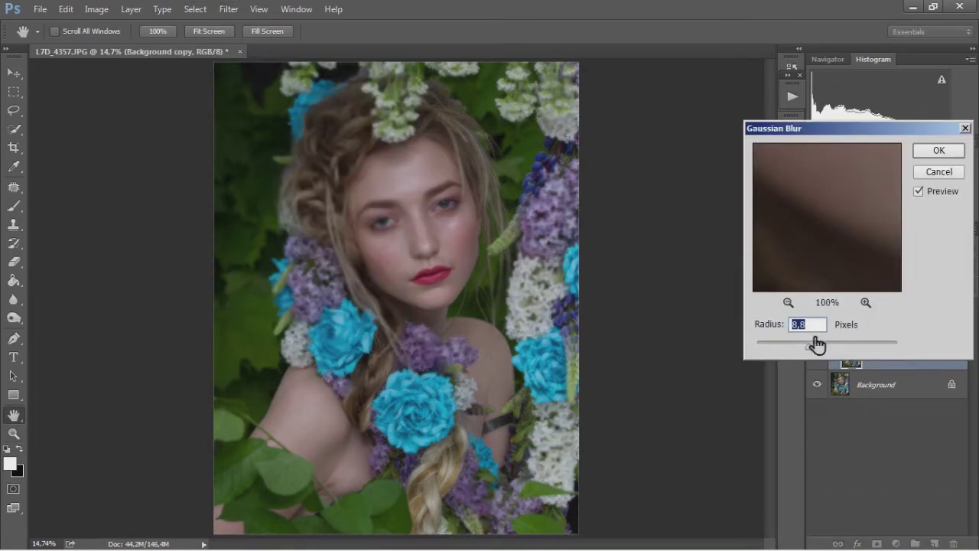
{"action": "left_click", "coordinate": [788, 302]}
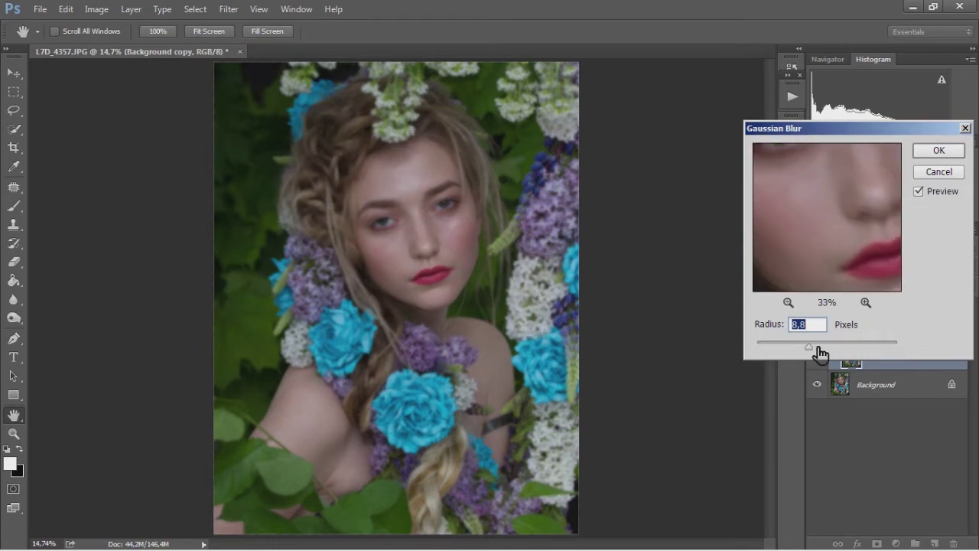
{"action": "left_click_drag", "start_coordinate": [832, 264], "coordinate": [830, 255]}
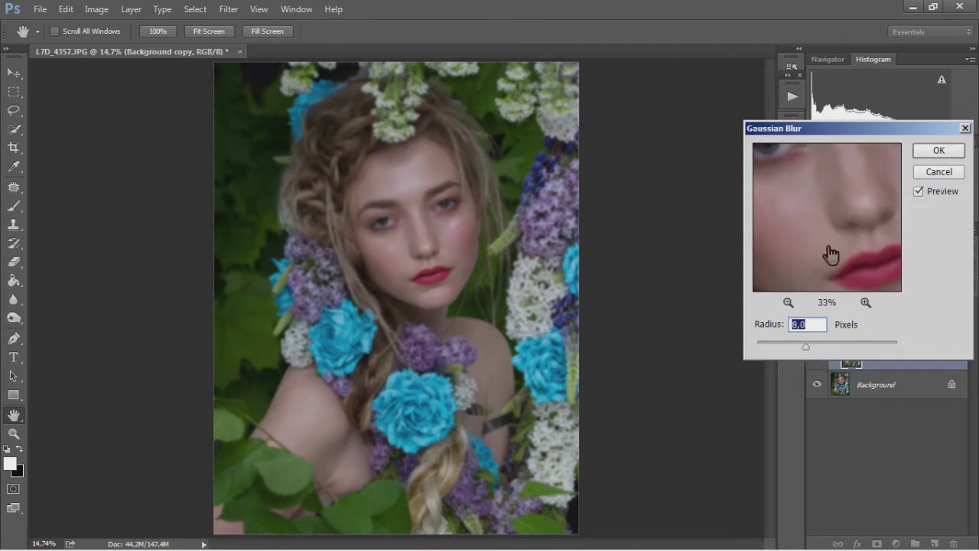
{"action": "double_click", "coordinate": [796, 325]}
{"action": "type", "text": "7"}
{"action": "left_click", "coordinate": [939, 151]}
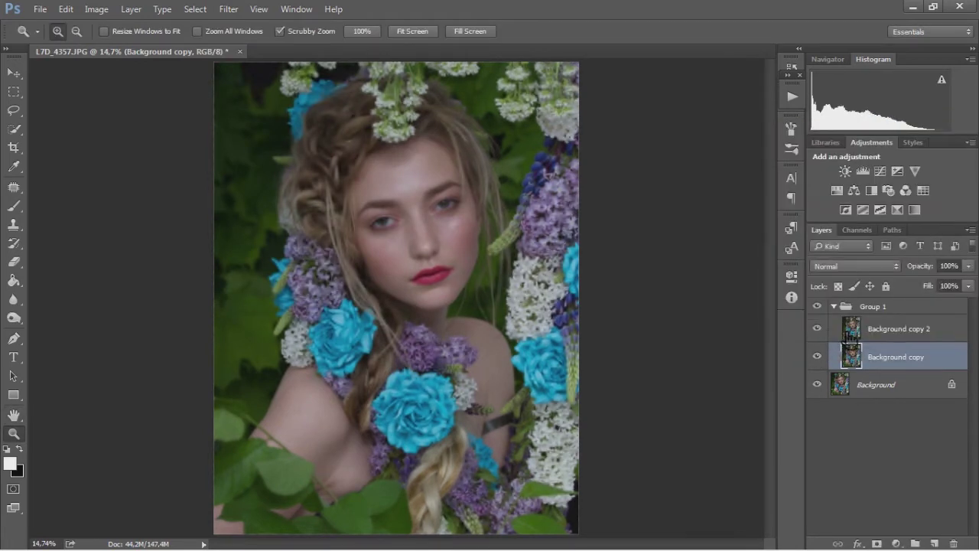
- Apply Image on Background copy 2 using Background copy as source with Subtract blending
{"action": "key", "text": "ctrl+j"}
{"action": "left_click", "coordinate": [96, 9]}
{"action": "left_click", "coordinate": [204, 197]}
{"action": "left_click", "coordinate": [689, 136]}
{"action": "left_click", "coordinate": [663, 188]}
{"action": "left_click", "coordinate": [665, 200]}
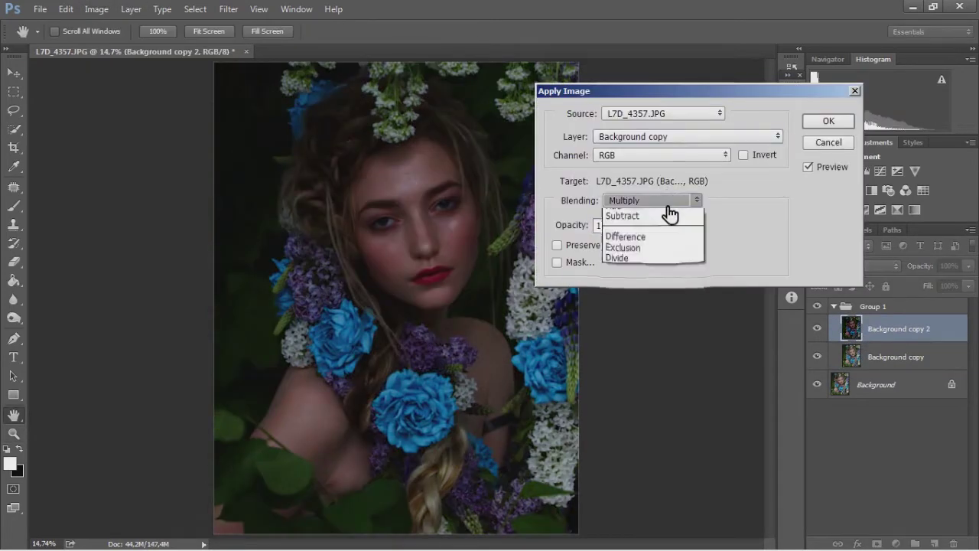
{"action": "left_click", "coordinate": [673, 451]}
{"action": "left_click", "coordinate": [829, 122]}
{"action": "left_click", "coordinate": [855, 266]}
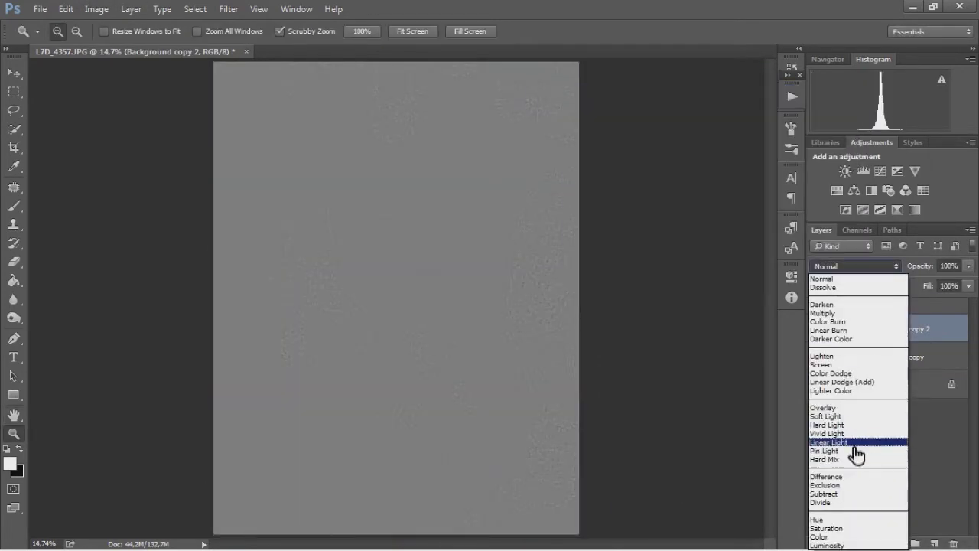
- Set Background copy 2 to Linear Light, zoom on the brow, and select the Spot Healing Brush
{"action": "left_click", "coordinate": [854, 438]}
{"action": "left_click_drag", "start_coordinate": [426, 208], "coordinate": [525, 349]}
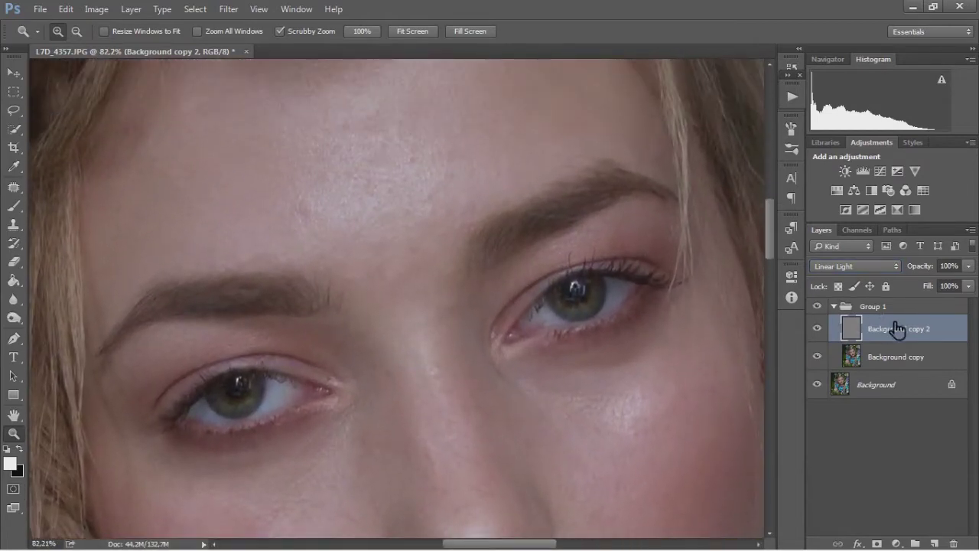
{"action": "left_click", "coordinate": [13, 187]}
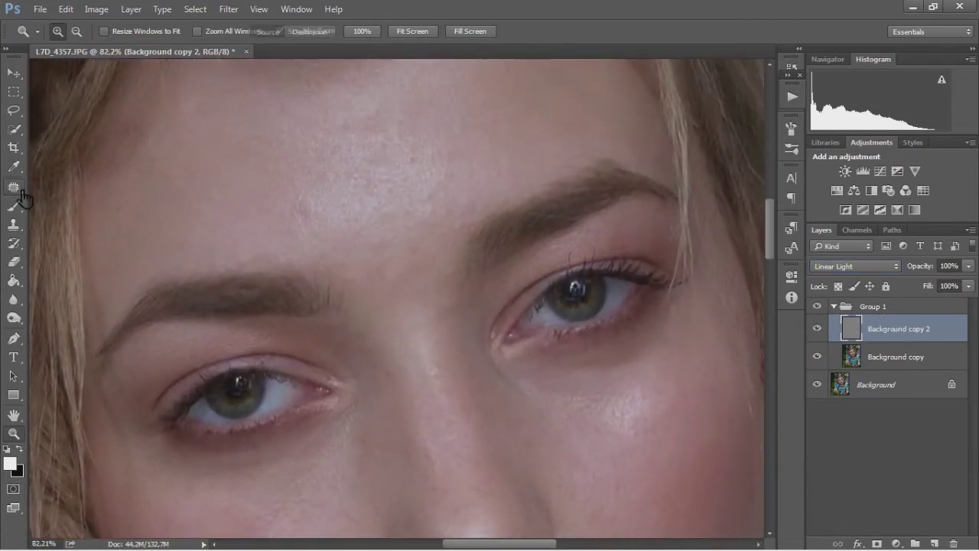
{"action": "left_click", "coordinate": [13, 224]}
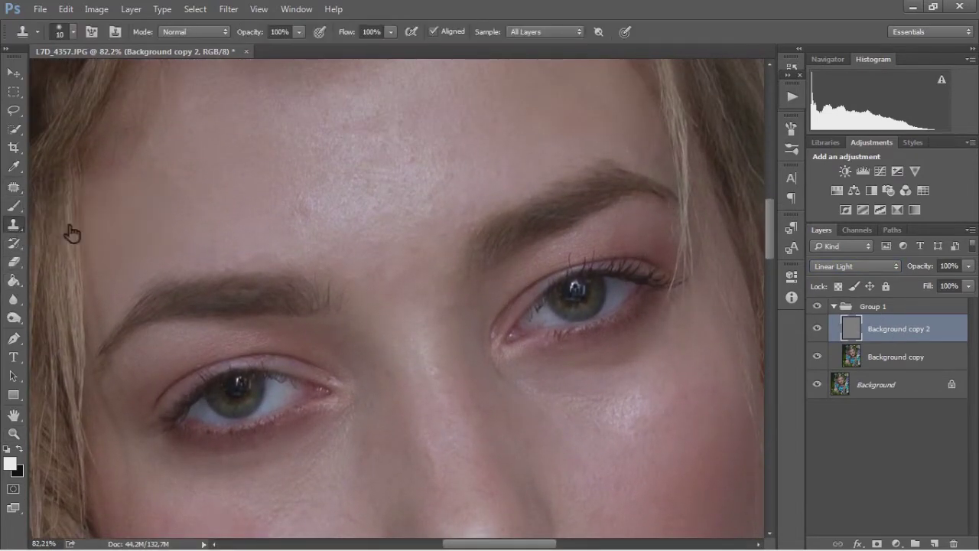
{"action": "scroll", "coordinate": [289, 220], "scroll_direction": "up", "scroll_amount": 3}
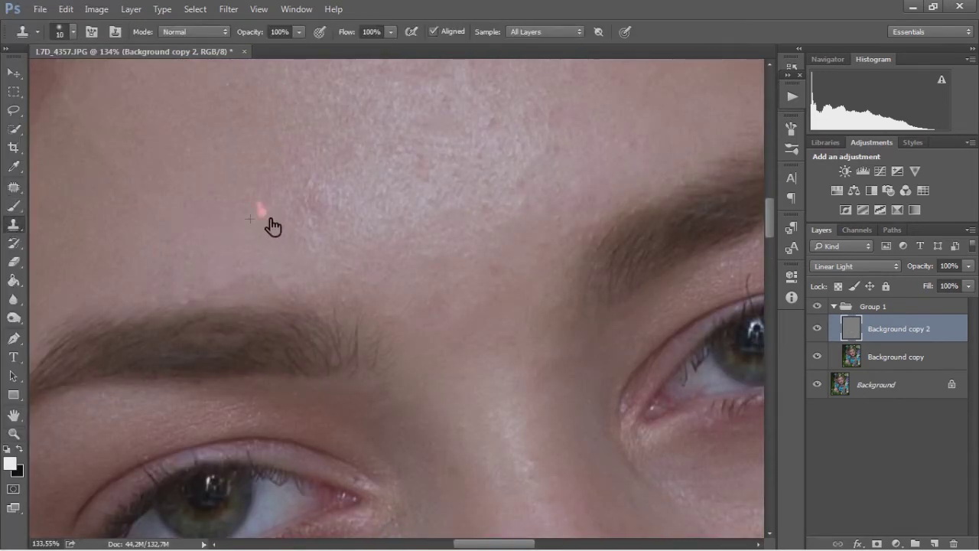
{"action": "left_click", "coordinate": [13, 186]}
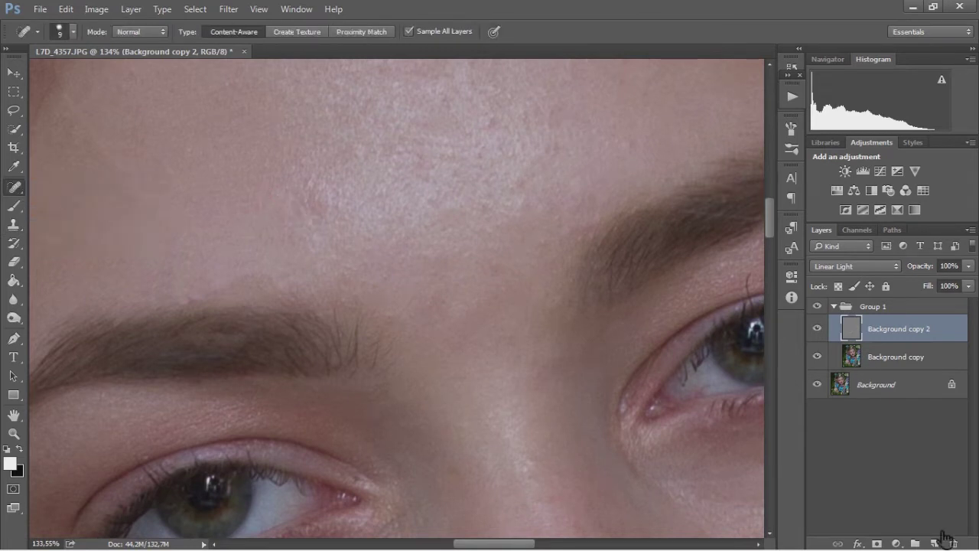
- Add an empty Layer 1 atop Group 1 and set Clone Stamp sampling to Current & Below
{"action": "left_click", "coordinate": [936, 542]}
{"action": "left_click", "coordinate": [262, 243], "text": "alt"}
{"action": "left_click", "coordinate": [527, 218]}
{"action": "left_click", "coordinate": [13, 224]}
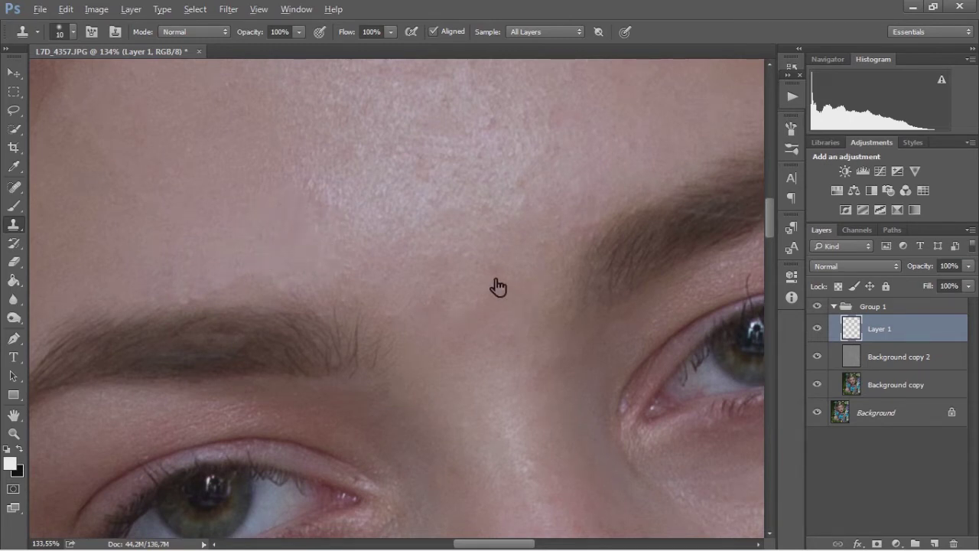
{"action": "left_click", "coordinate": [575, 32]}
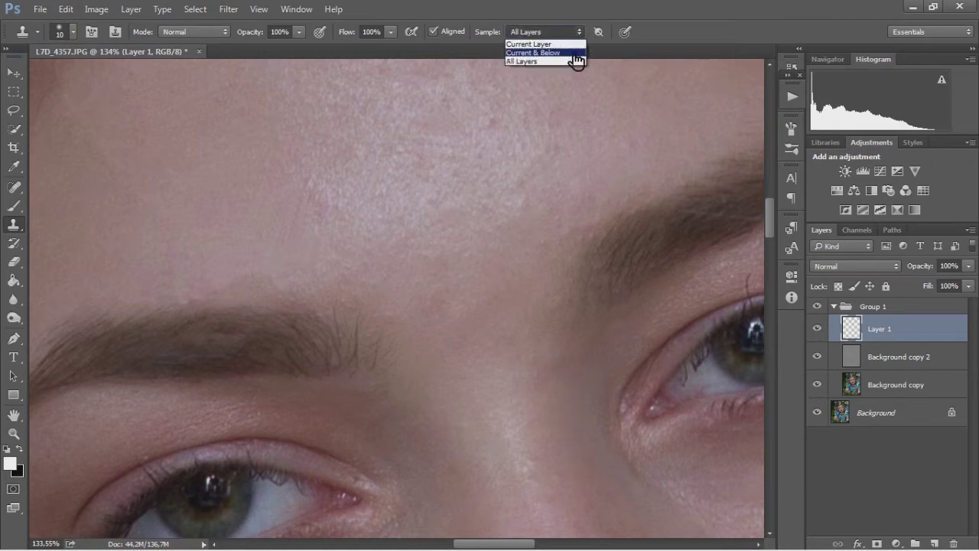
{"action": "left_click", "coordinate": [576, 53]}
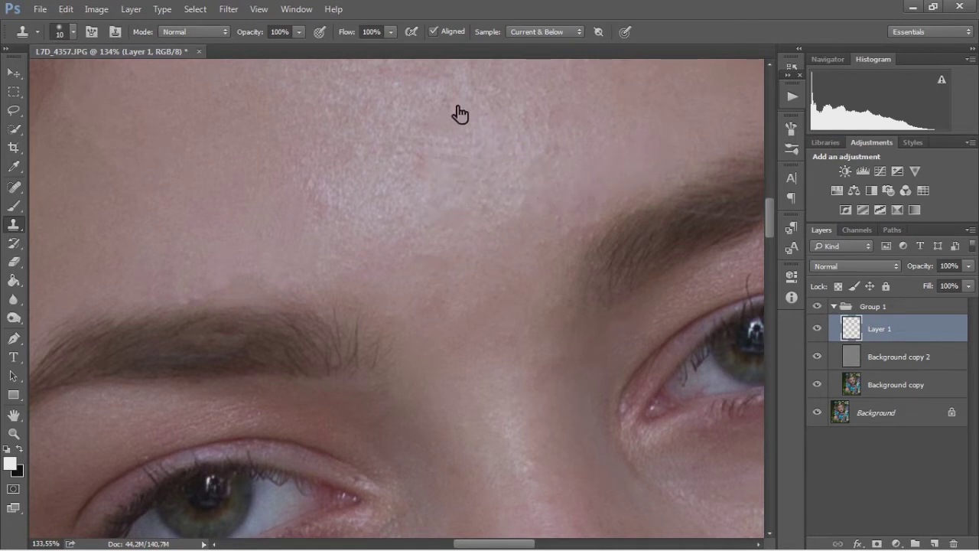
- Duplicate the Background copy layer as Background copy 3 with the image fit on screen
{"action": "key", "text": "z"}
{"action": "right_click", "coordinate": [465, 290]}
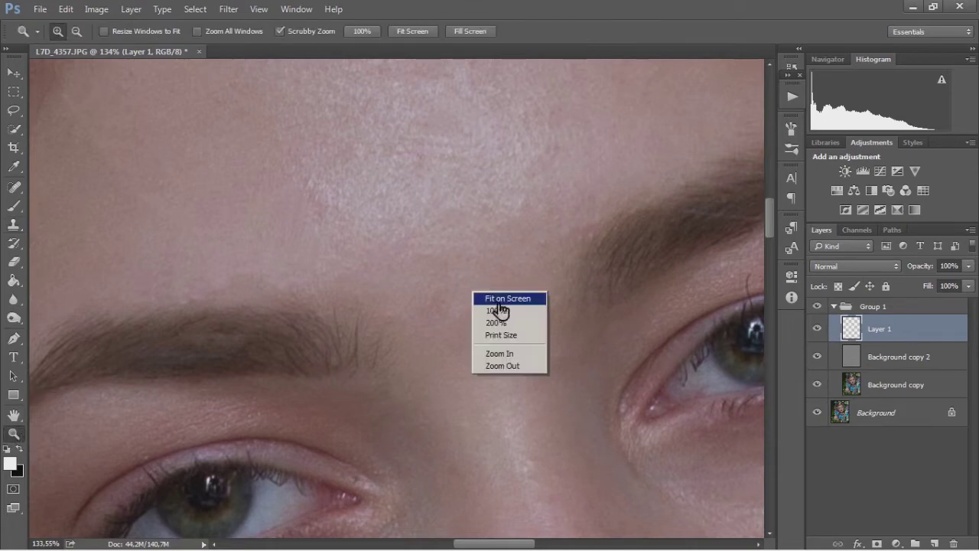
{"action": "left_click", "coordinate": [493, 299]}
{"action": "left_click", "coordinate": [887, 387]}
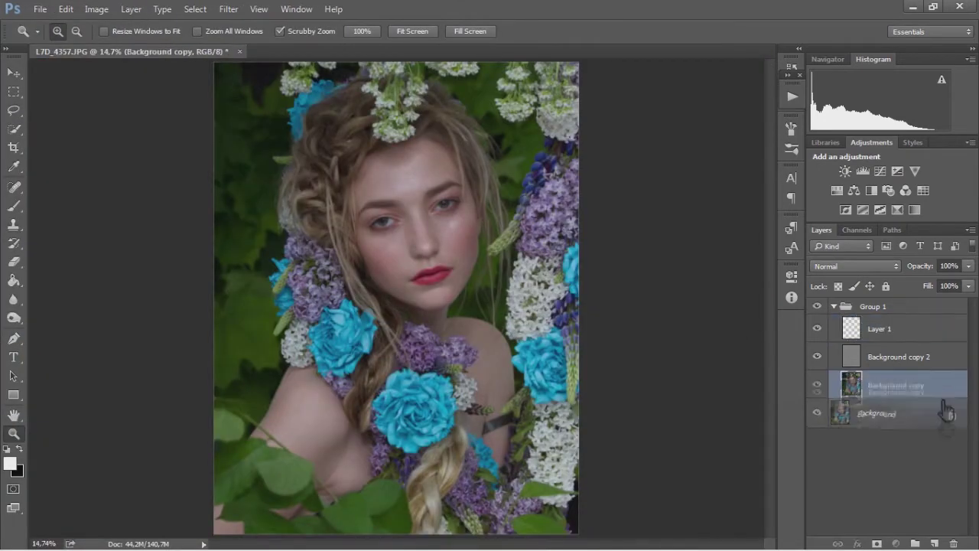
{"action": "key", "text": "ctrl+j"}
{"action": "left_click_drag", "start_coordinate": [443, 290], "coordinate": [495, 320]}
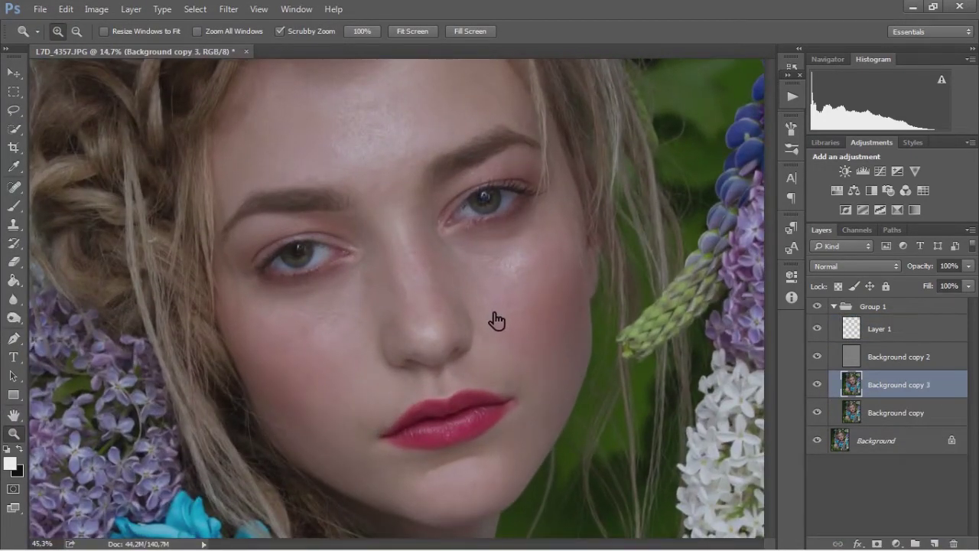
{"action": "scroll", "coordinate": [352, 267], "scroll_direction": "up", "scroll_amount": 5}
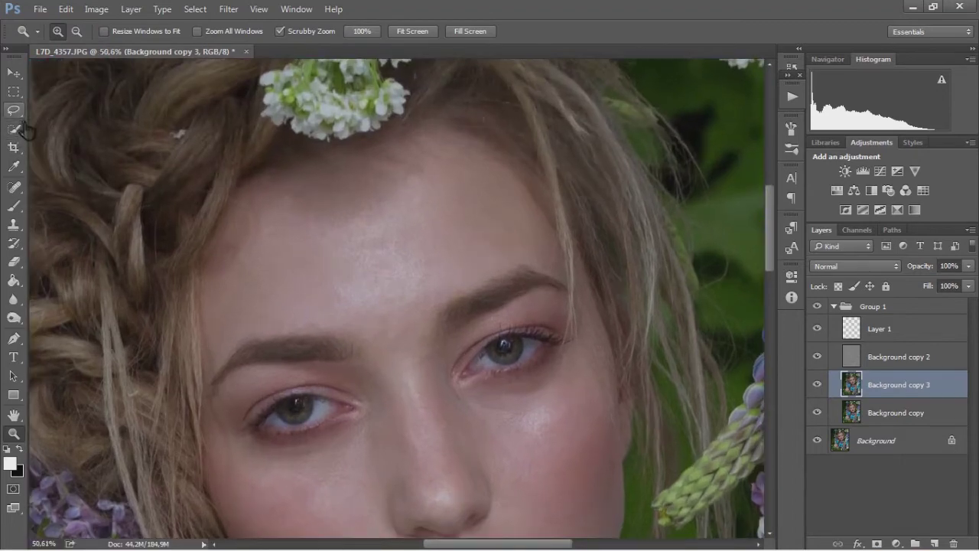
{"action": "key", "text": "ctrl+0"}
- Try a stronger Gaussian Blur of about 15 px, then cancel it
{"action": "left_click", "coordinate": [229, 9]}
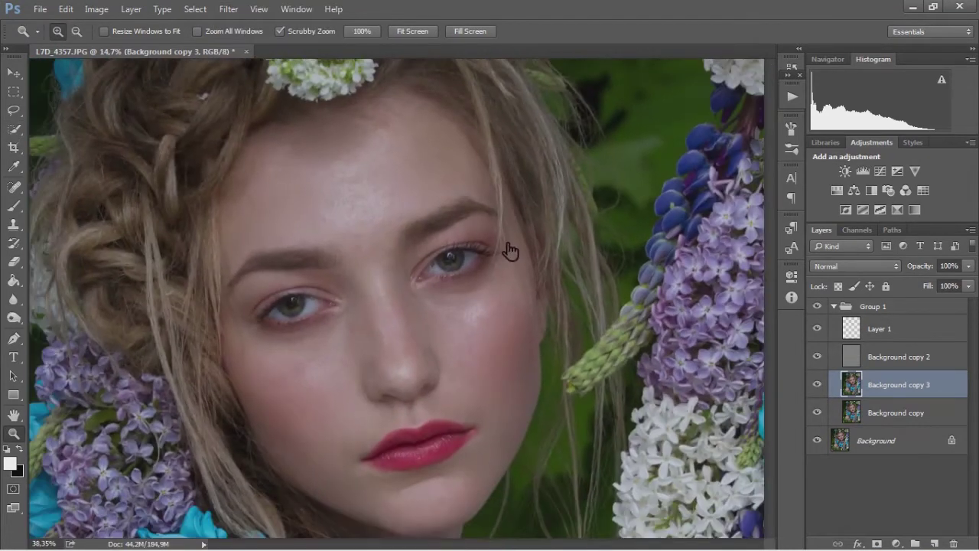
{"action": "left_click", "coordinate": [228, 9]}
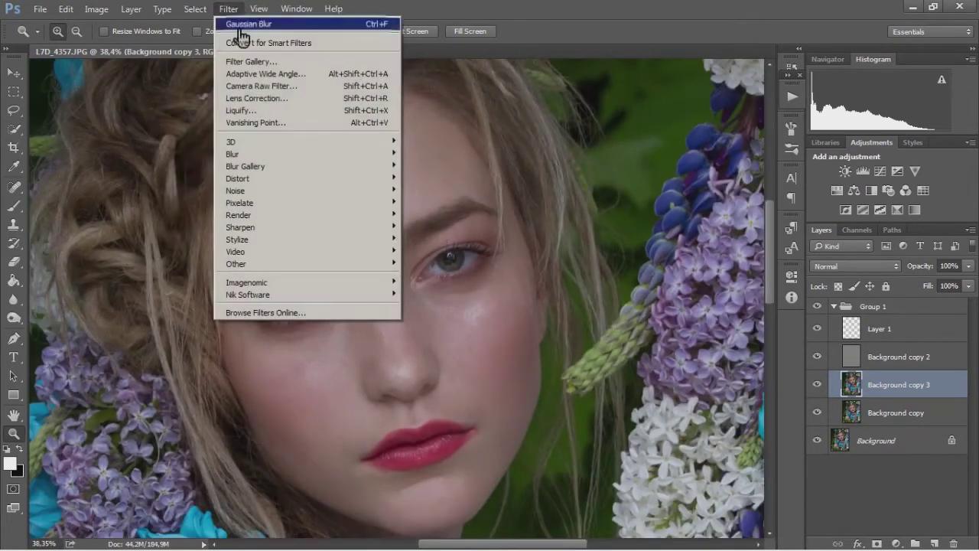
{"action": "left_click", "coordinate": [429, 210]}
{"action": "left_click_drag", "start_coordinate": [813, 352], "coordinate": [822, 356]}
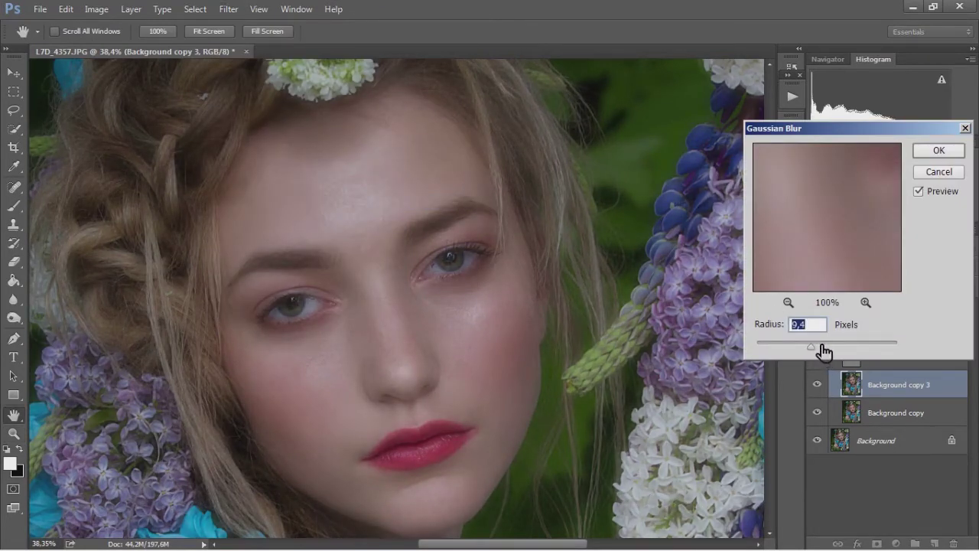
{"action": "left_click_drag", "start_coordinate": [811, 346], "coordinate": [828, 357]}
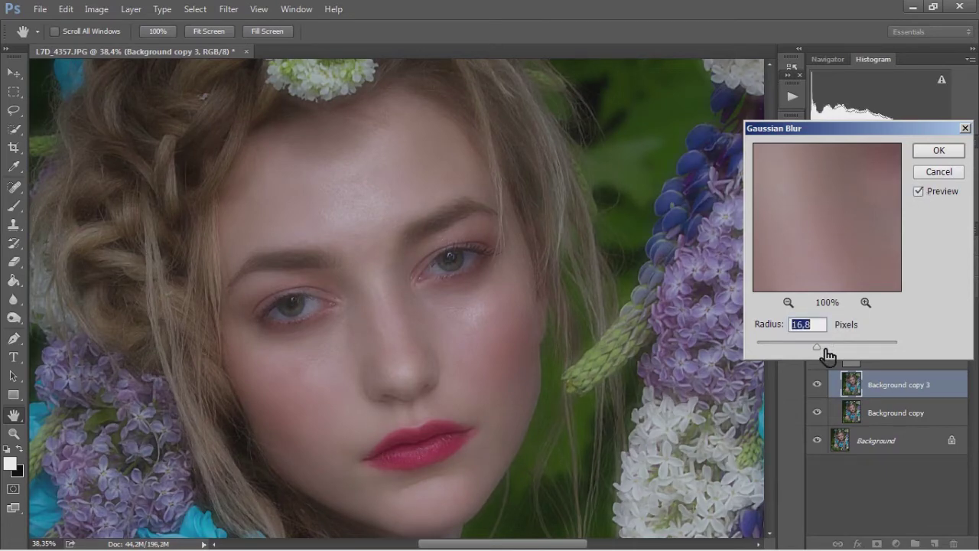
{"action": "left_click", "coordinate": [940, 172]}
- Lasso the forehead with a 15 px feather and apply a 22.3 px Gaussian Blur
{"action": "left_click", "coordinate": [17, 112]}
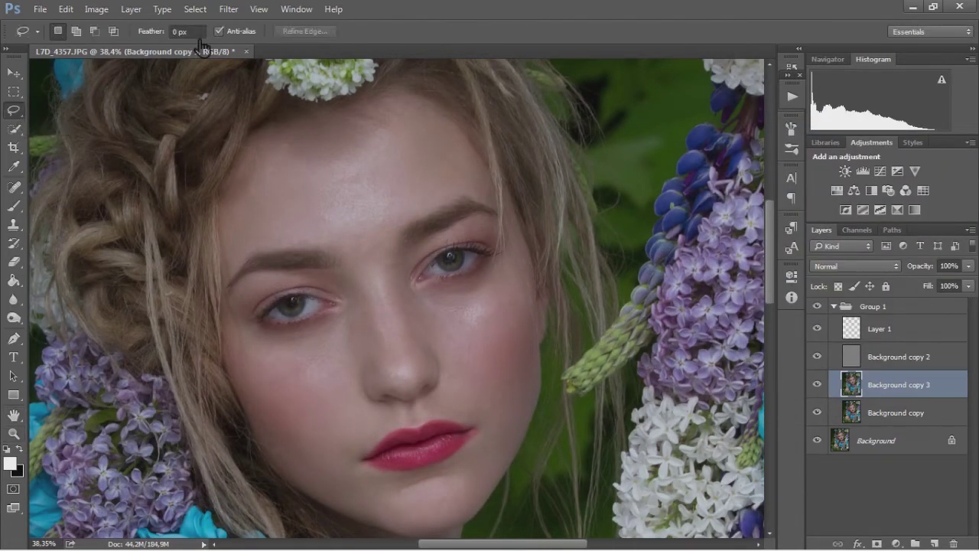
{"action": "type", "text": "15"}
{"action": "key", "text": "Return"}
{"action": "left_click_drag", "start_coordinate": [397, 106], "coordinate": [257, 166]}
{"action": "left_click_drag", "start_coordinate": [240, 241], "coordinate": [295, 249]}
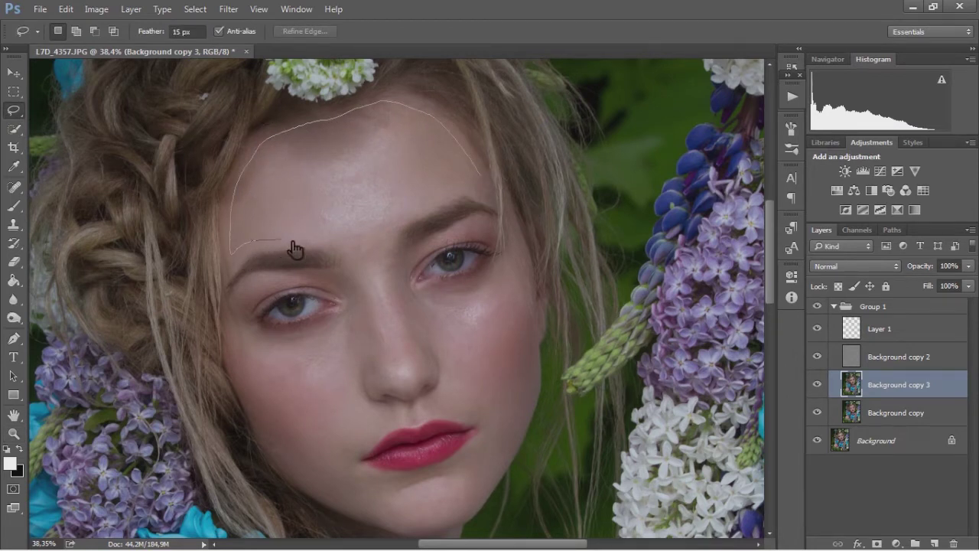
{"action": "left_click_drag", "start_coordinate": [386, 277], "coordinate": [482, 184]}
{"action": "left_click", "coordinate": [229, 9]}
{"action": "left_click", "coordinate": [448, 216]}
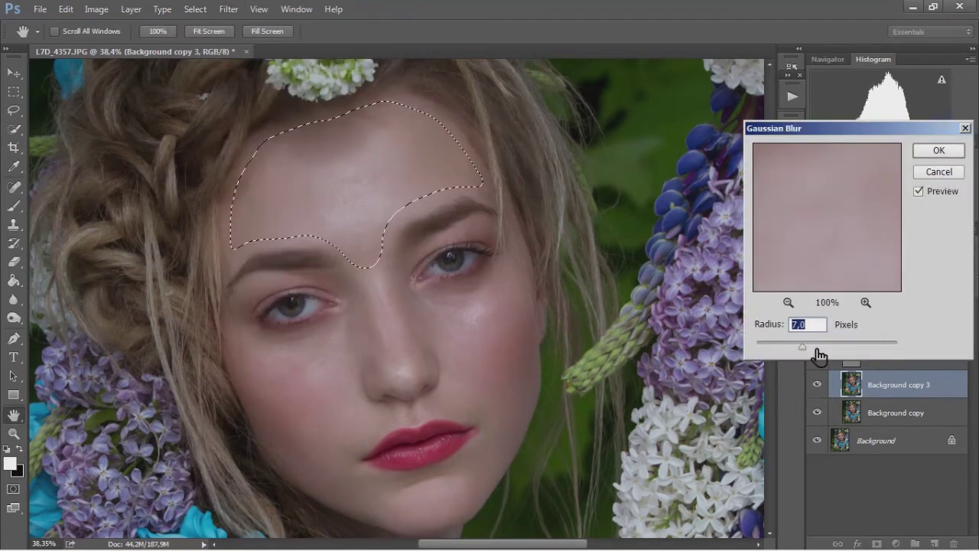
{"action": "left_click_drag", "start_coordinate": [803, 345], "coordinate": [819, 345]}
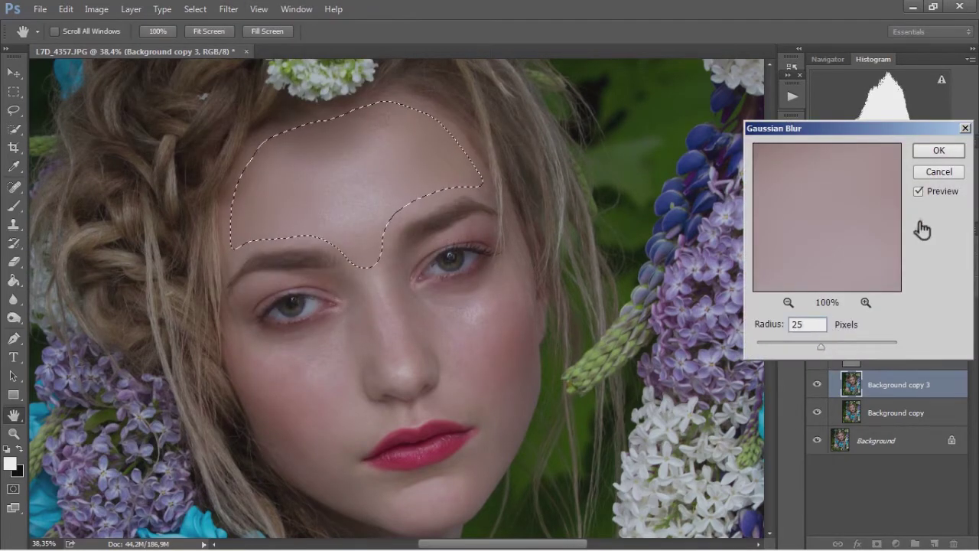
{"action": "left_click", "coordinate": [939, 150]}
{"action": "key", "text": "ctrl+d"}
- Discard an upper-forehead outline and Gaussian-blur the skin along the nose
{"action": "left_click_drag", "start_coordinate": [395, 138], "coordinate": [373, 146]}
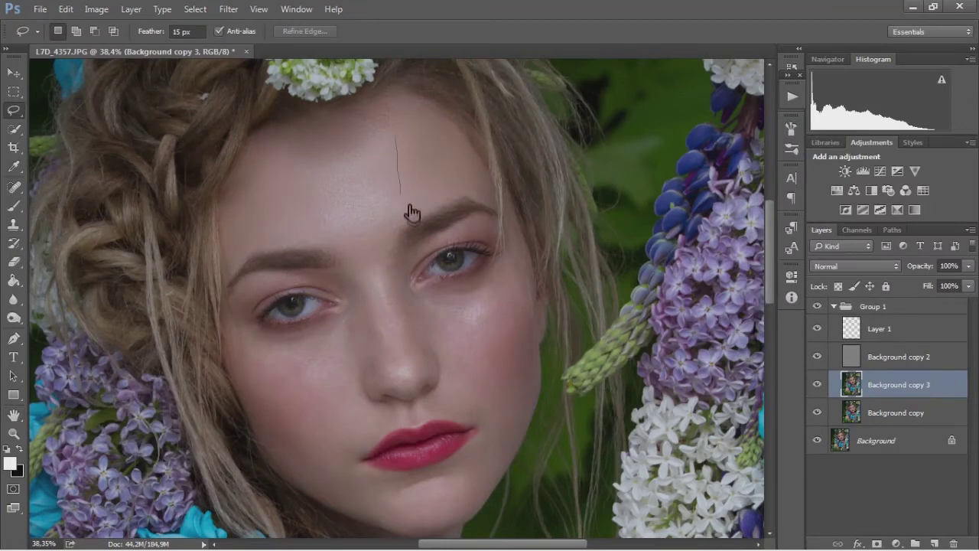
{"action": "key", "text": "ctrl+d"}
{"action": "scroll", "coordinate": [341, 350], "scroll_direction": "down", "scroll_amount": 2}
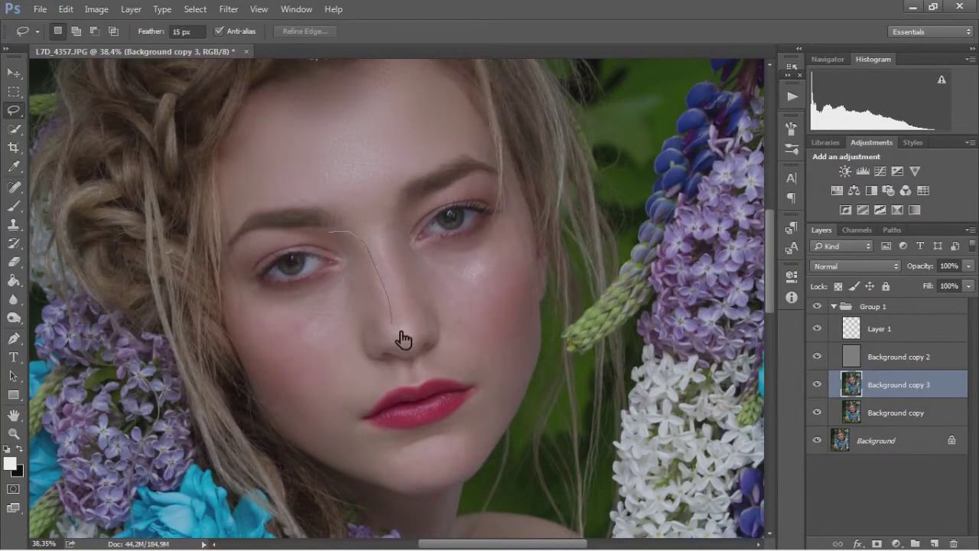
{"action": "left_click_drag", "start_coordinate": [361, 286], "coordinate": [344, 252]}
{"action": "left_click", "coordinate": [229, 8]}
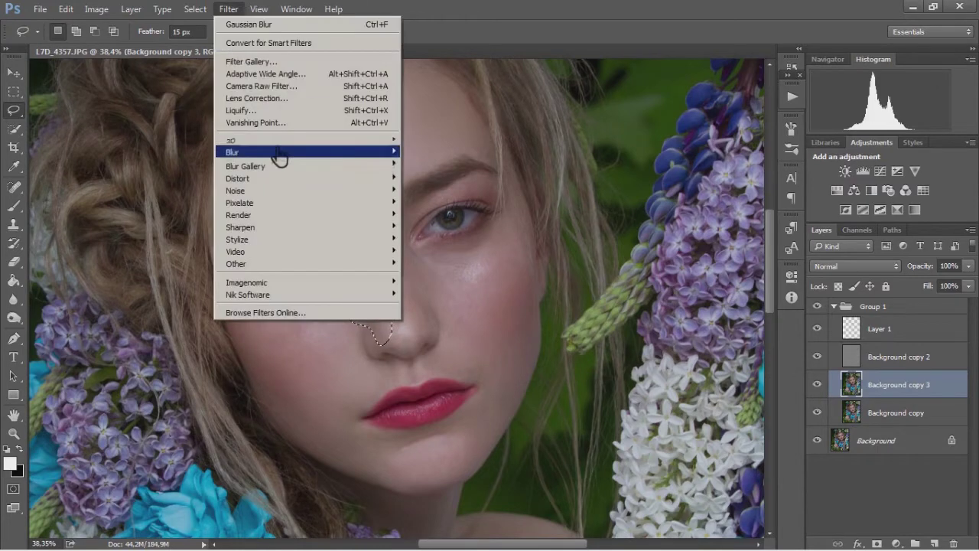
{"action": "left_click", "coordinate": [444, 213]}
{"action": "left_click", "coordinate": [939, 150]}
{"action": "key", "text": "ctrl+d"}
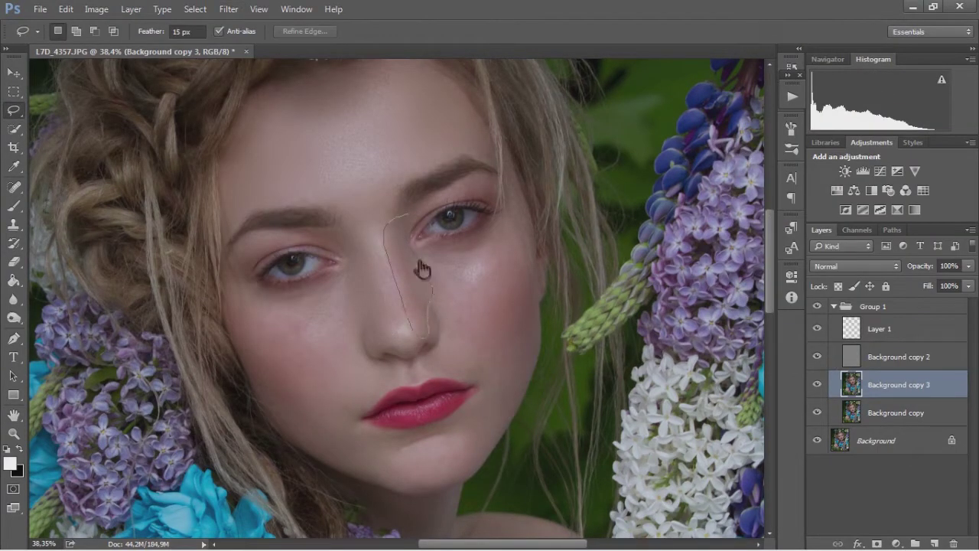
- Gaussian-blur the other side of the nose
{"action": "mouse_move", "coordinate": [423, 270]}
{"action": "left_mouse_down"}
{"action": "mouse_move", "coordinate": [405, 229]}
{"action": "mouse_move", "coordinate": [408, 277]}
{"action": "left_mouse_up"}
{"action": "key", "text": "ctrl+d"}
{"action": "left_click_drag", "start_coordinate": [391, 313], "coordinate": [371, 252]}
{"action": "left_click", "coordinate": [229, 8]}
{"action": "left_click", "coordinate": [368, 22]}
{"action": "key", "text": "ctrl+d"}
- Gaussian-blur the skin under the right eye and begin outlining the left cheek
{"action": "left_click_drag", "start_coordinate": [351, 326], "coordinate": [330, 295]}
{"action": "left_click", "coordinate": [228, 9]}
{"action": "left_click", "coordinate": [344, 21]}
{"action": "key", "text": "ctrl+d"}
{"action": "left_click_drag", "start_coordinate": [416, 262], "coordinate": [442, 281]}
{"action": "left_click_drag", "start_coordinate": [514, 248], "coordinate": [418, 255]}
{"action": "left_click", "coordinate": [229, 8]}
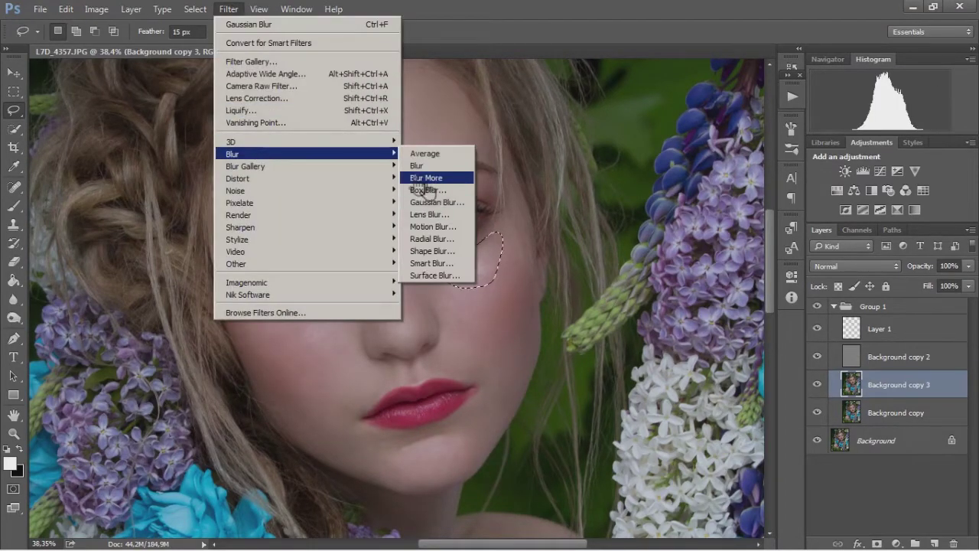
{"action": "left_click", "coordinate": [440, 199]}
{"action": "left_click", "coordinate": [939, 151]}
{"action": "key", "text": "ctrl+d"}
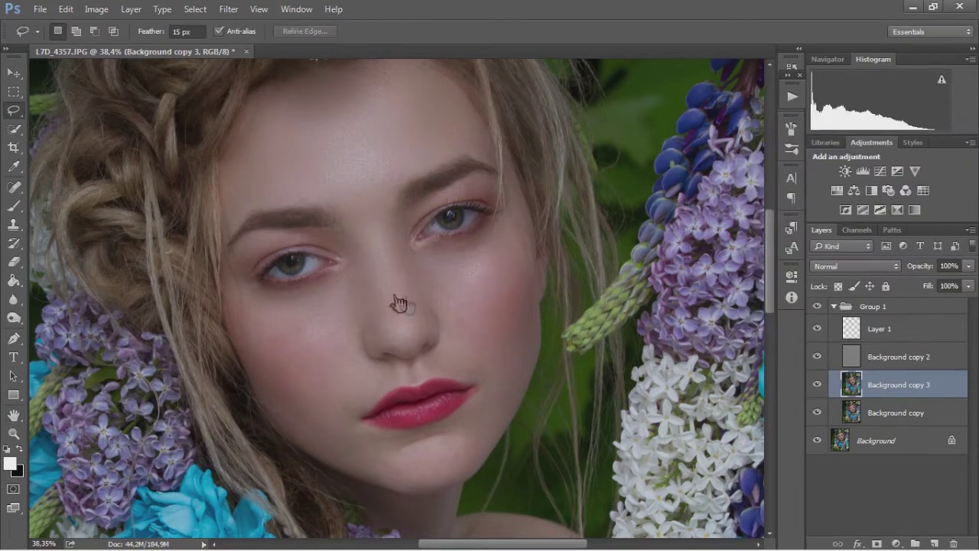
{"action": "left_click_drag", "start_coordinate": [383, 395], "coordinate": [363, 468]}
- Smooth the left cheek with a Gaussian Blur of about 26 px
{"action": "left_click_drag", "start_coordinate": [243, 299], "coordinate": [352, 272]}
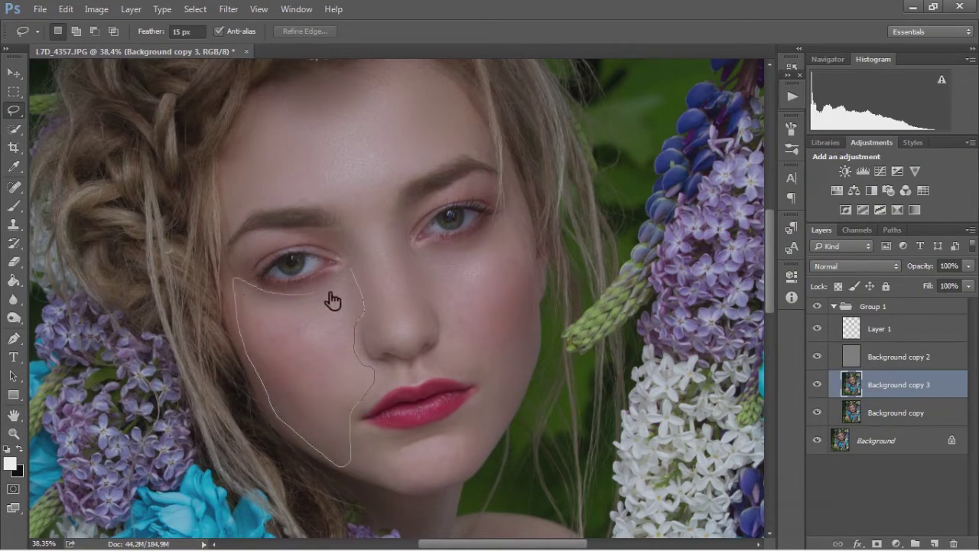
{"action": "left_click", "coordinate": [228, 9]}
{"action": "left_click", "coordinate": [440, 196]}
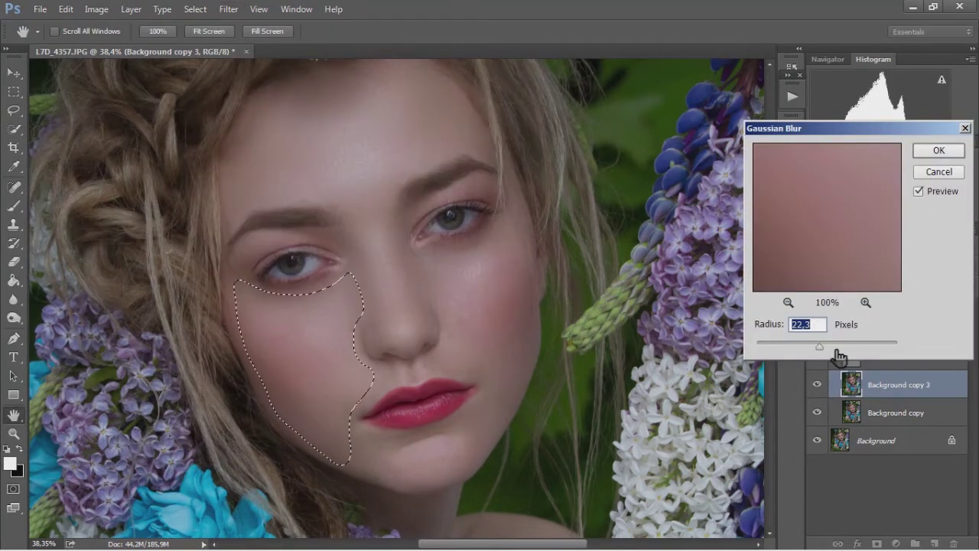
{"action": "left_click_drag", "start_coordinate": [819, 346], "coordinate": [822, 348]}
{"action": "left_click", "coordinate": [919, 191]}
{"action": "left_click", "coordinate": [938, 150]}
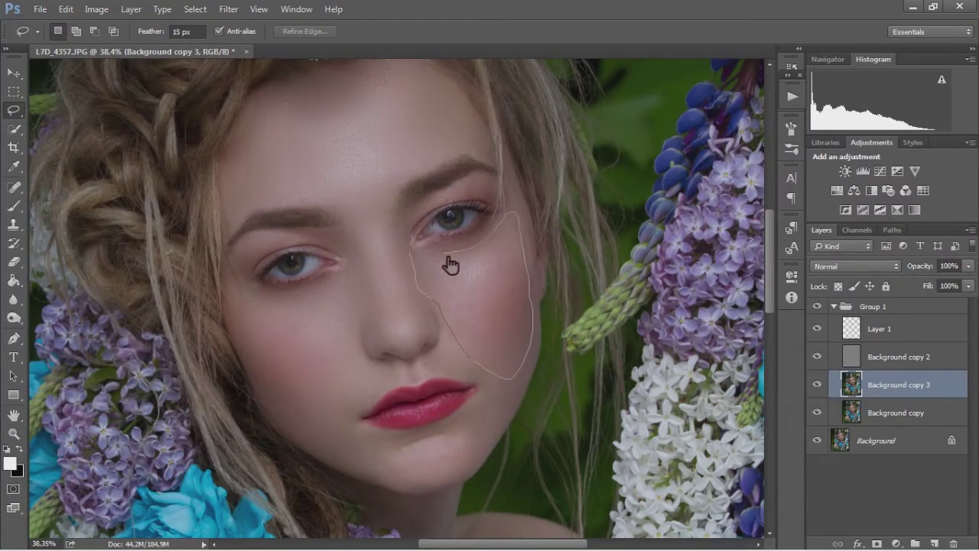
- Gaussian-blur the right cheek below the eye
{"action": "left_click_drag", "start_coordinate": [451, 264], "coordinate": [417, 256]}
{"action": "left_click", "coordinate": [228, 9]}
{"action": "left_click", "coordinate": [436, 200]}
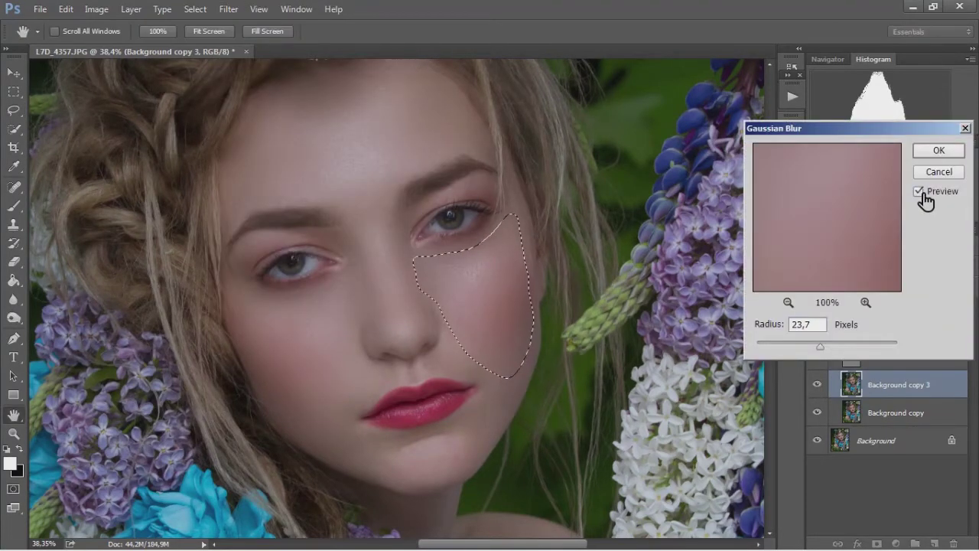
{"action": "key", "text": "Return"}
{"action": "key", "text": "ctrl+d"}
- Outline the skin beside the mouth, then discard that selection
{"action": "scroll", "coordinate": [492, 410], "scroll_direction": "down", "scroll_amount": 2}
{"action": "key", "text": "z"}
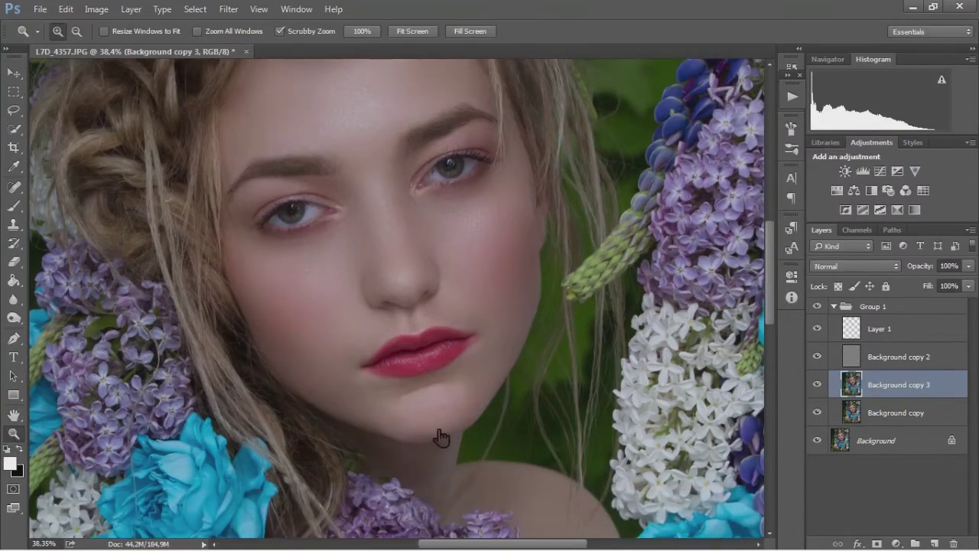
{"action": "scroll", "coordinate": [441, 437], "scroll_direction": "up", "scroll_amount": 2}
{"action": "key", "text": "l"}
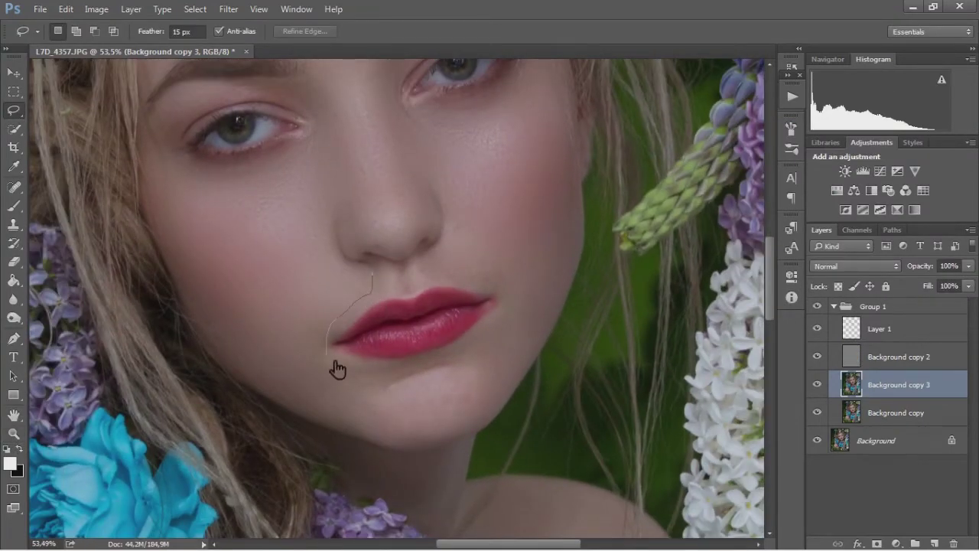
{"action": "left_click_drag", "start_coordinate": [336, 369], "coordinate": [339, 274]}
{"action": "left_click", "coordinate": [228, 8]}
{"action": "left_click", "coordinate": [508, 217]}
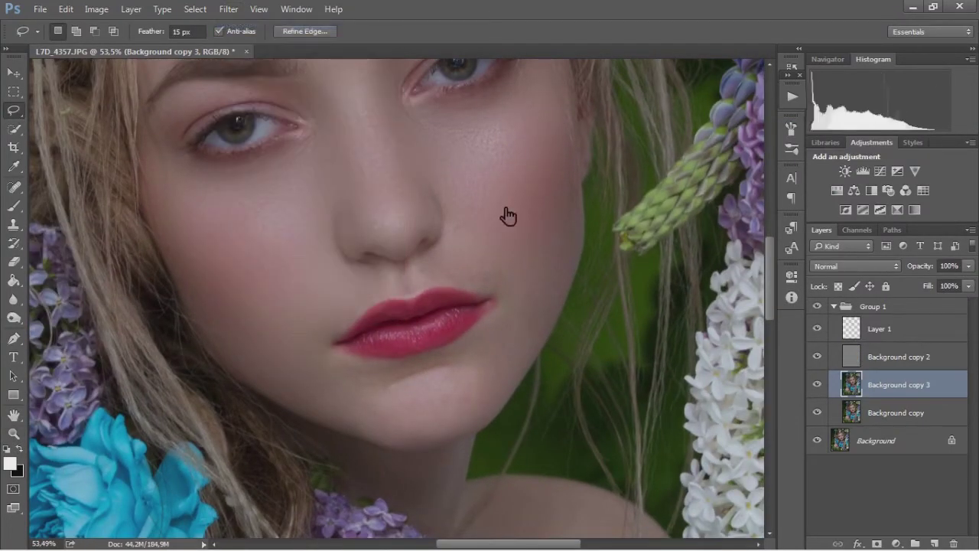
{"action": "key", "text": "ctrl+d"}
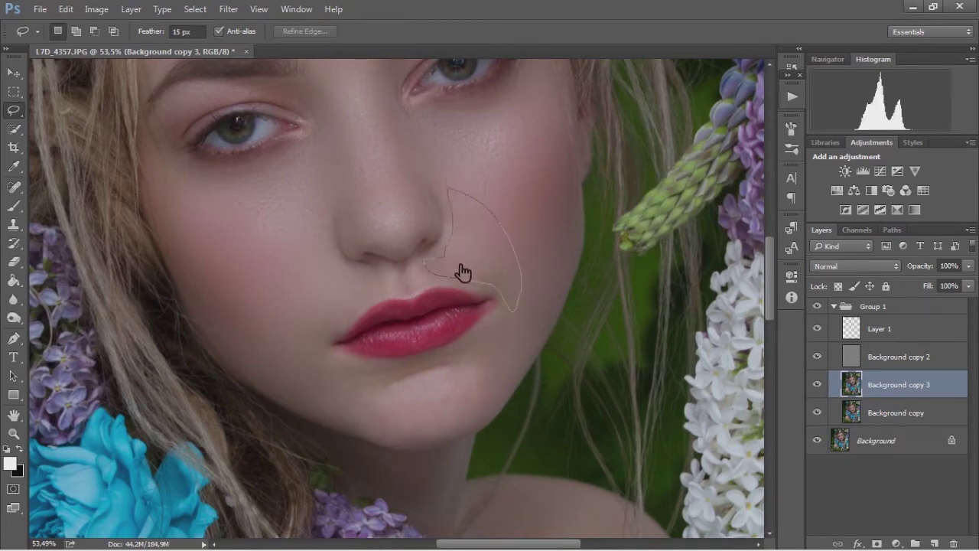
- Select the cheek beside the nose and try a Box Blur, then cancel it
{"action": "left_click_drag", "start_coordinate": [511, 305], "coordinate": [459, 273]}
{"action": "left_click", "coordinate": [228, 8]}
{"action": "left_click", "coordinate": [429, 194]}
{"action": "left_click_drag", "start_coordinate": [509, 102], "coordinate": [745, 134]}
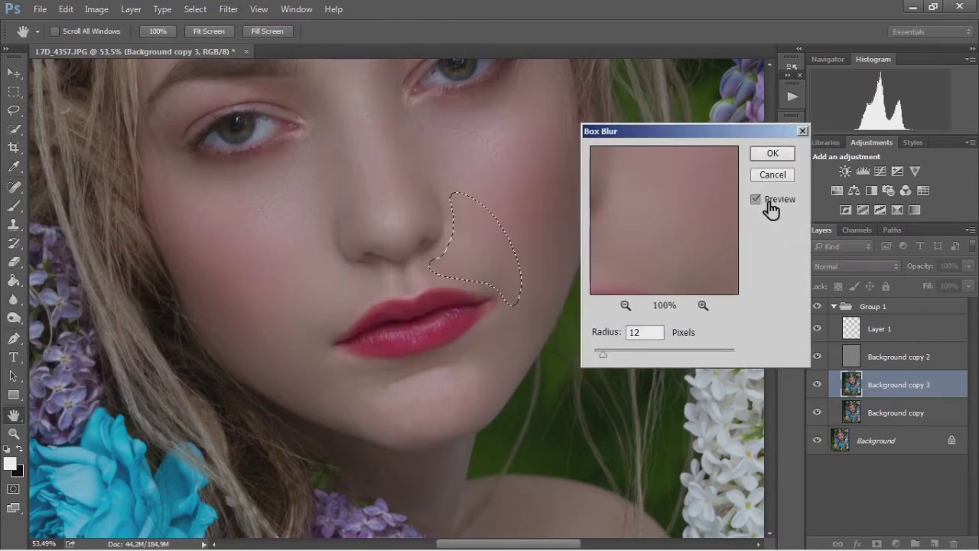
{"action": "left_click", "coordinate": [757, 200]}
{"action": "left_click", "coordinate": [773, 174]}
- Blur the cheek beside the nose with a 21 px Gaussian Blur, then outline the chin
{"action": "left_click", "coordinate": [229, 9]}
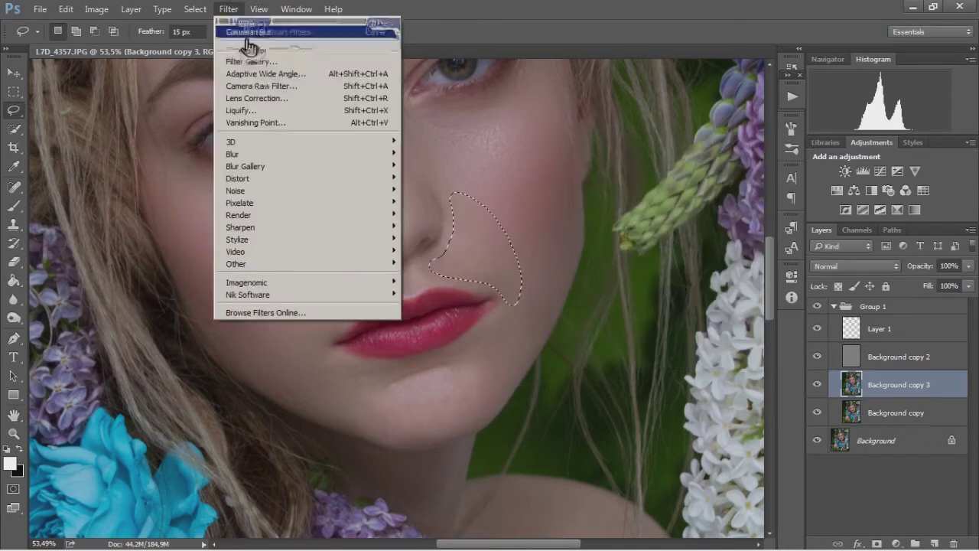
{"action": "left_click", "coordinate": [437, 212]}
{"action": "mouse_move", "coordinate": [422, 107]}
{"action": "left_mouse_down"}
{"action": "mouse_move", "coordinate": [734, 140]}
{"action": "mouse_move", "coordinate": [641, 115]}
{"action": "left_mouse_up"}
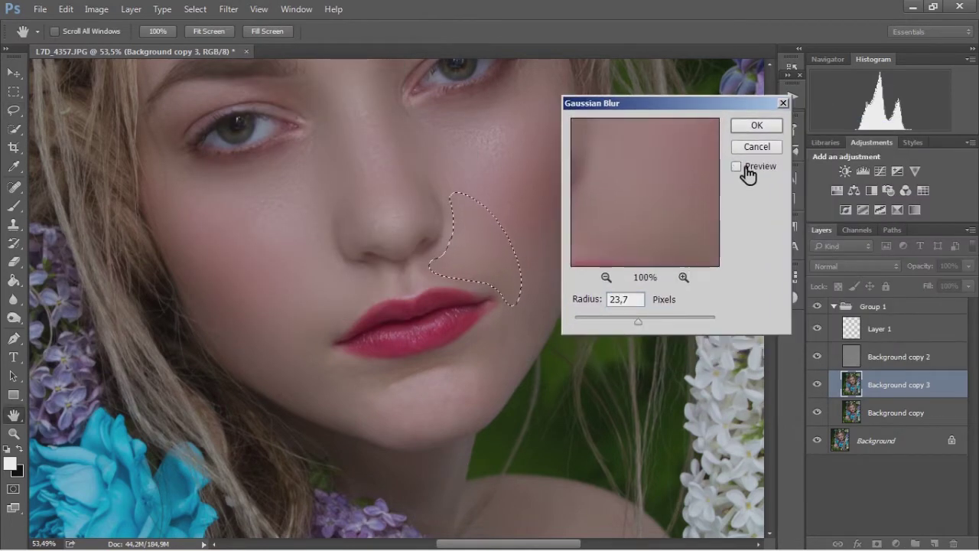
{"action": "left_click_drag", "start_coordinate": [640, 322], "coordinate": [646, 328]}
{"action": "key", "text": "Return"}
{"action": "key", "text": "ctrl+d"}
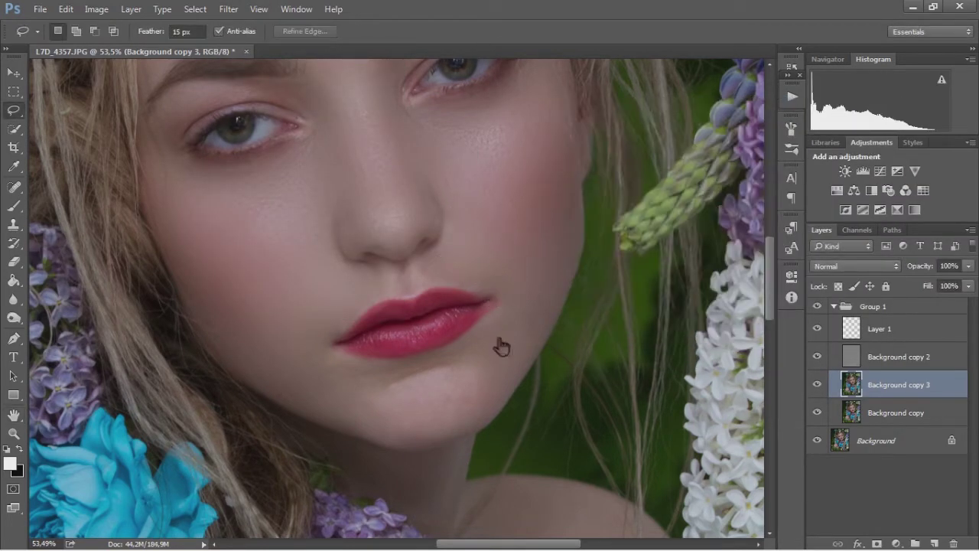
{"action": "mouse_move", "coordinate": [566, 228]}
{"action": "left_mouse_down"}
{"action": "mouse_move", "coordinate": [496, 344]}
{"action": "mouse_move", "coordinate": [388, 375]}
{"action": "left_mouse_up"}
{"action": "mouse_move", "coordinate": [309, 336]}
{"action": "left_mouse_down"}
{"action": "mouse_move", "coordinate": [230, 350]}
{"action": "mouse_move", "coordinate": [391, 442]}
{"action": "left_mouse_up"}
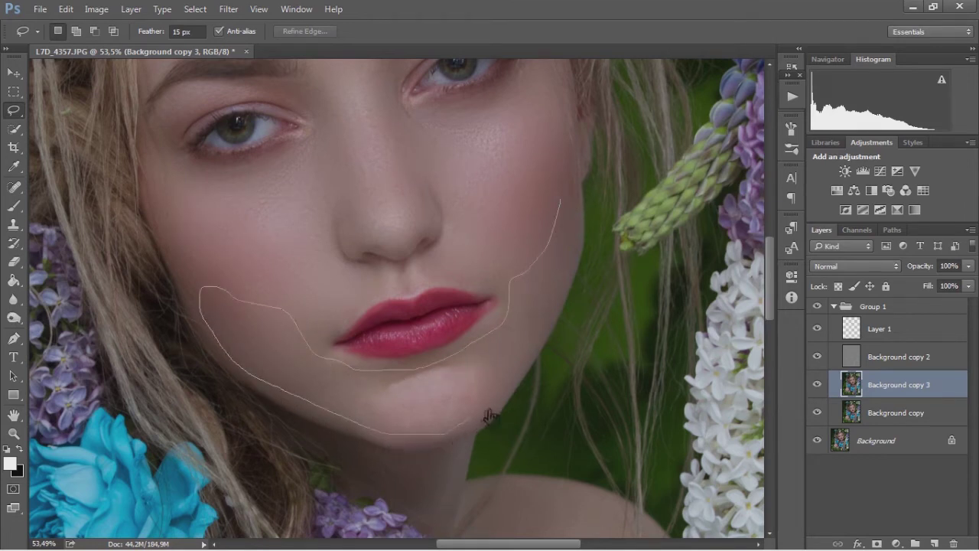
- Close the chin and jaw outline and apply a Gaussian Blur to it
{"action": "left_click_drag", "start_coordinate": [551, 329], "coordinate": [573, 214]}
{"action": "left_click", "coordinate": [229, 9]}
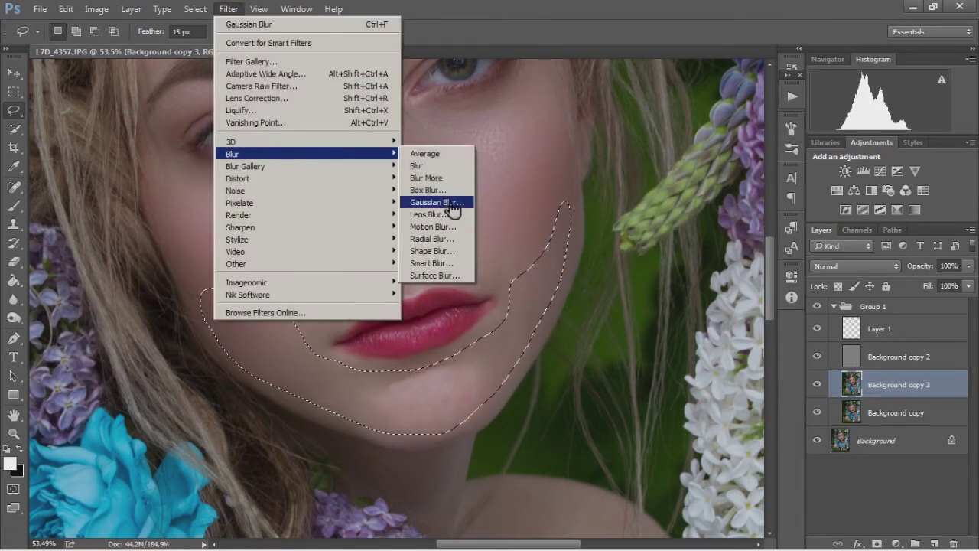
{"action": "left_click", "coordinate": [451, 219]}
{"action": "left_click", "coordinate": [757, 125]}
{"action": "key", "text": "ctrl+d"}
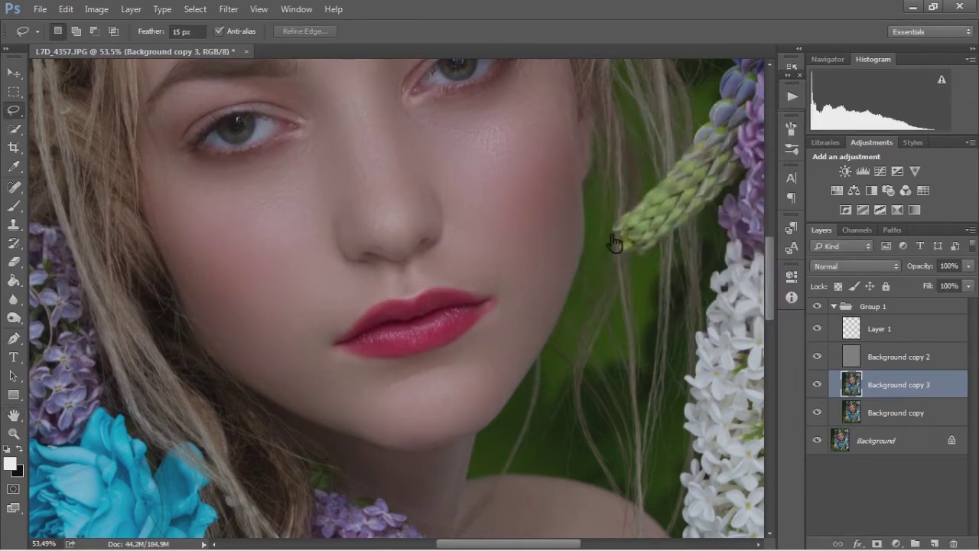
- Gaussian-blur the shoulder skin
{"action": "scroll", "coordinate": [775, 306], "scroll_direction": "down", "scroll_amount": 2}
{"action": "scroll", "coordinate": [788, 321], "scroll_direction": "down", "scroll_amount": 4}
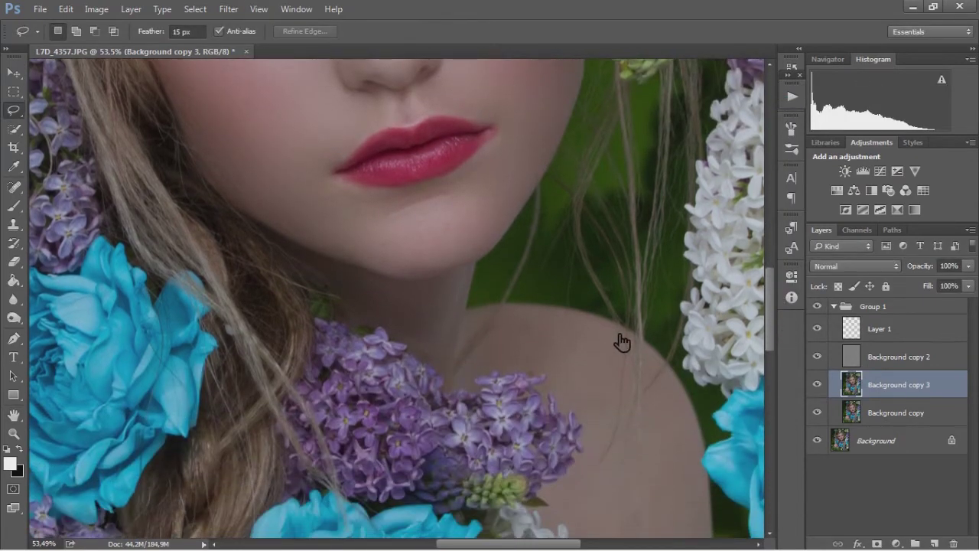
{"action": "mouse_move", "coordinate": [612, 330]}
{"action": "left_mouse_down"}
{"action": "mouse_move", "coordinate": [538, 325]}
{"action": "mouse_move", "coordinate": [616, 337]}
{"action": "left_mouse_up"}
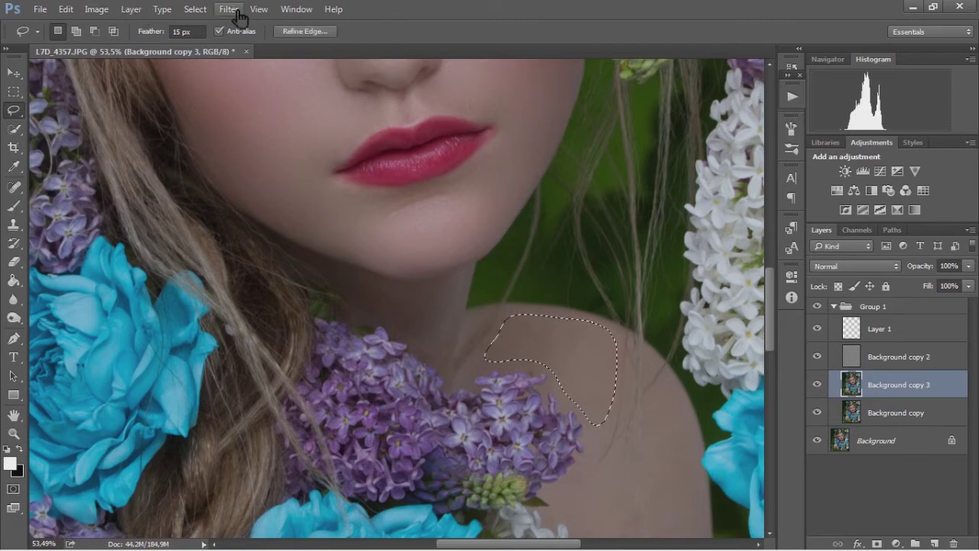
{"action": "left_click", "coordinate": [229, 8]}
{"action": "mouse_move", "coordinate": [467, 213]}
{"action": "left_click", "coordinate": [466, 202]}
{"action": "left_click", "coordinate": [749, 126]}
{"action": "key", "text": "ctrl+d"}
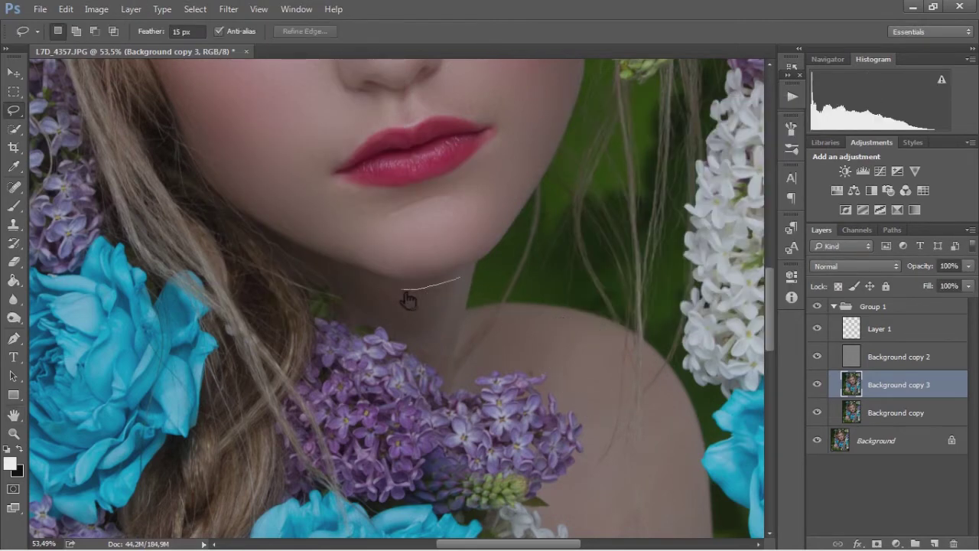
- Gaussian-blur the skin on the neck
{"action": "left_click_drag", "start_coordinate": [465, 318], "coordinate": [459, 279]}
{"action": "left_click", "coordinate": [228, 8]}
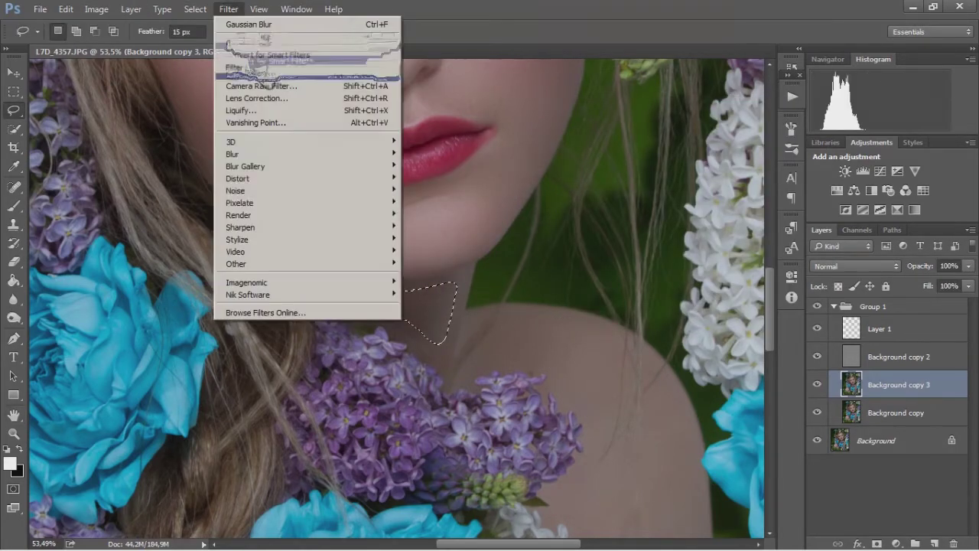
{"action": "left_click", "coordinate": [437, 135]}
{"action": "left_click", "coordinate": [755, 125]}
{"action": "key", "text": "ctrl+d"}
- Trace outlines down both shoulders, discarding each selection
{"action": "left_click_drag", "start_coordinate": [770, 342], "coordinate": [757, 364]}
{"action": "left_click_drag", "start_coordinate": [650, 230], "coordinate": [650, 375]}
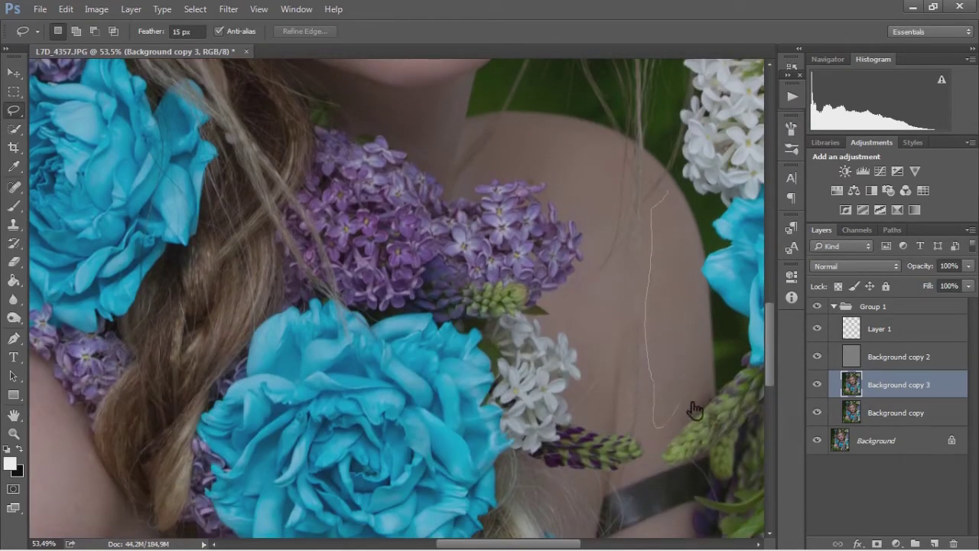
{"action": "left_click_drag", "start_coordinate": [696, 243], "coordinate": [696, 243]}
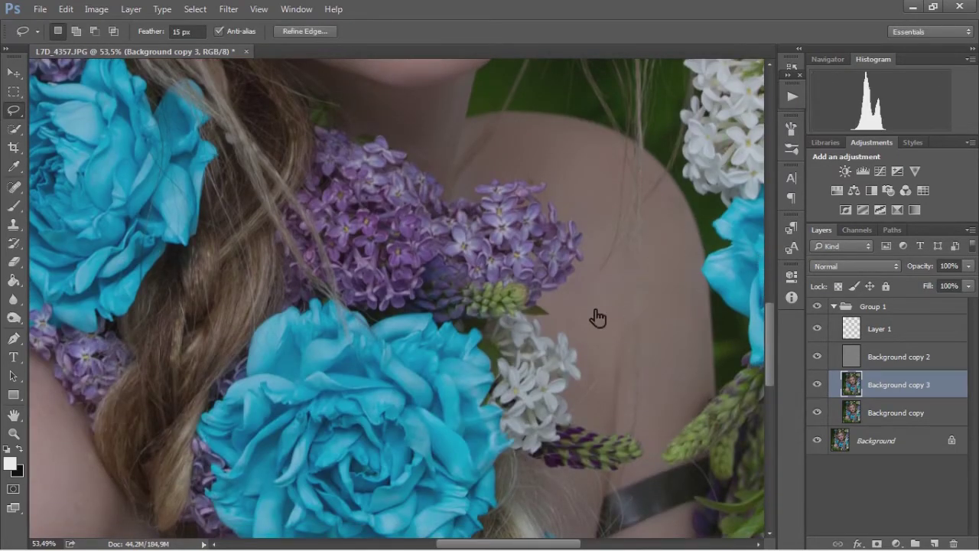
{"action": "key", "text": "ctrl+d"}
{"action": "scroll", "coordinate": [770, 365], "scroll_direction": "down", "scroll_amount": 5}
{"action": "left_click_drag", "start_coordinate": [494, 547], "coordinate": [437, 545]}
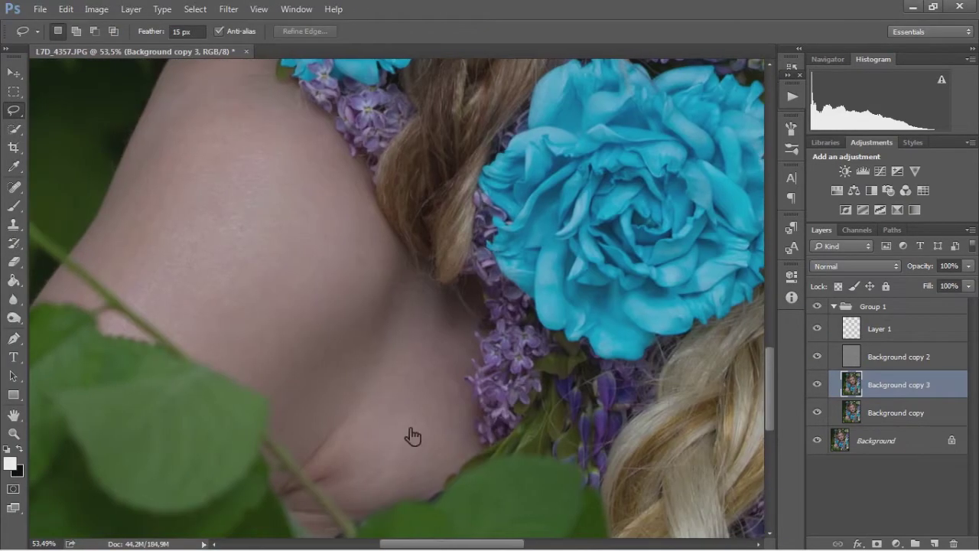
{"action": "left_click_drag", "start_coordinate": [430, 297], "coordinate": [344, 501]}
{"action": "left_click_drag", "start_coordinate": [436, 488], "coordinate": [459, 314]}
{"action": "key", "text": "ctrl+d"}
{"action": "scroll", "coordinate": [784, 397], "scroll_direction": "up", "scroll_amount": 2}
{"action": "scroll", "coordinate": [784, 398], "scroll_direction": "up", "scroll_amount": 2}
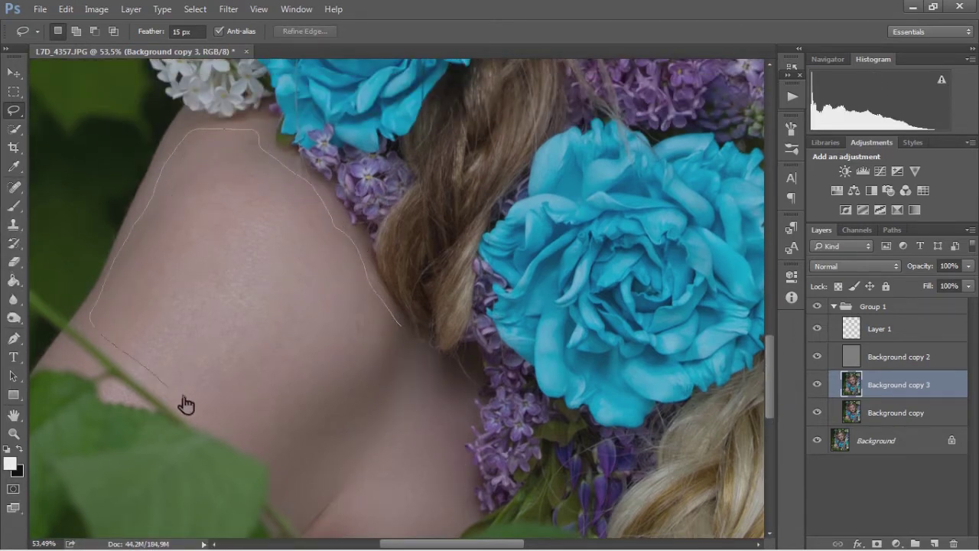
- Gaussian-blur the bare shoulder skin, then zoom back in on the face
{"action": "mouse_move", "coordinate": [298, 475]}
{"action": "left_mouse_down"}
{"action": "mouse_move", "coordinate": [408, 386]}
{"action": "mouse_move", "coordinate": [401, 325]}
{"action": "left_mouse_up"}
{"action": "left_click", "coordinate": [228, 8]}
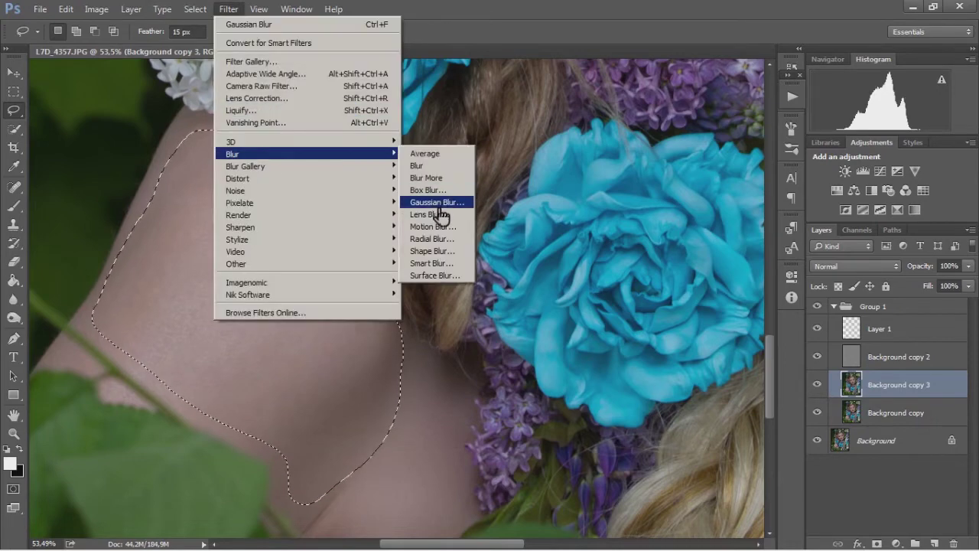
{"action": "left_click", "coordinate": [437, 215]}
{"action": "left_click", "coordinate": [757, 124]}
{"action": "key", "text": "ctrl+d"}
{"action": "key", "text": "z"}
{"action": "right_click", "coordinate": [249, 387]}
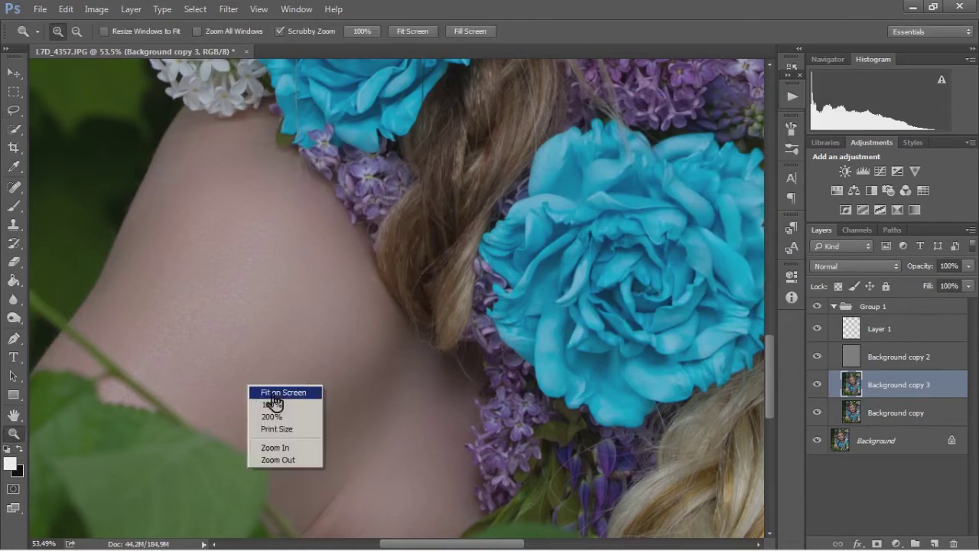
{"action": "left_click", "coordinate": [274, 393]}
{"action": "left_click_drag", "start_coordinate": [482, 242], "coordinate": [555, 313]}
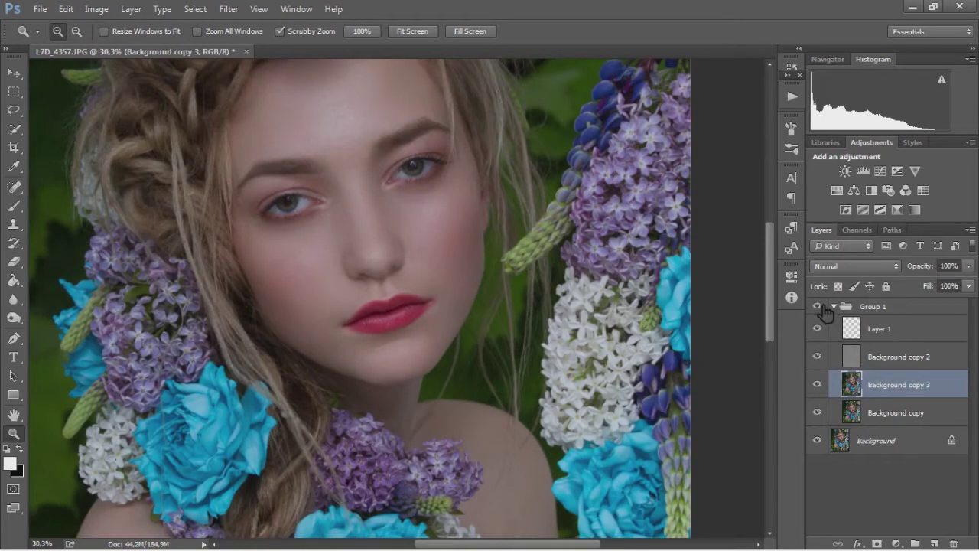
- Add Layer 2 and set up a soft round brush at 5% opacity
{"action": "left_click", "coordinate": [934, 543]}
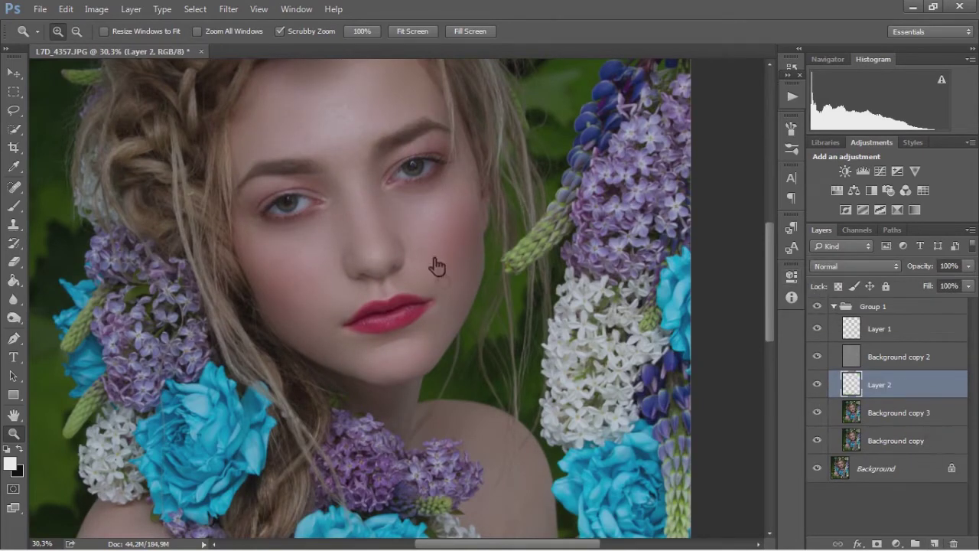
{"action": "mouse_move", "coordinate": [433, 267]}
{"action": "left_mouse_down"}
{"action": "mouse_move", "coordinate": [492, 271]}
{"action": "mouse_move", "coordinate": [504, 281]}
{"action": "left_mouse_up"}
{"action": "key", "text": "b"}
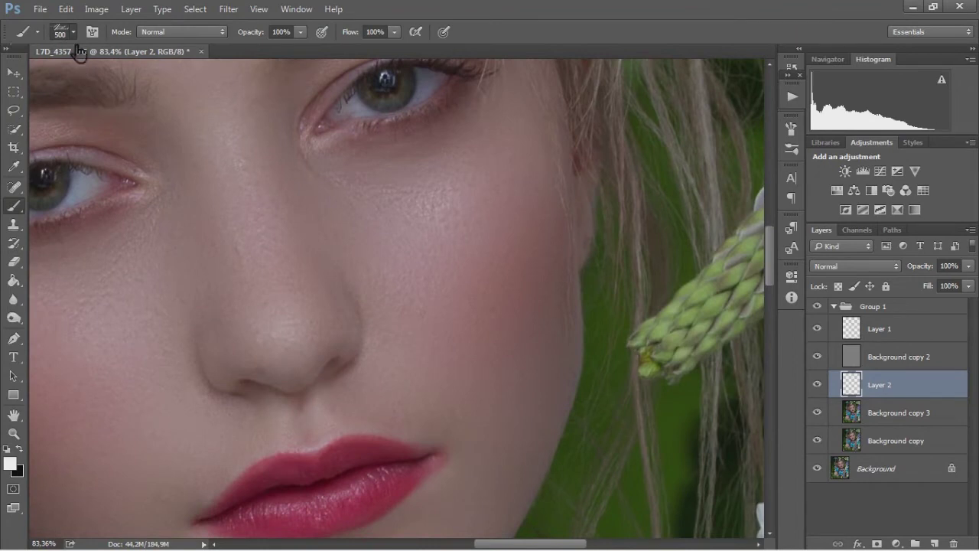
{"action": "left_click", "coordinate": [74, 35]}
{"action": "scroll", "coordinate": [285, 262], "scroll_direction": "up", "scroll_amount": 5}
{"action": "left_click", "coordinate": [167, 140]}
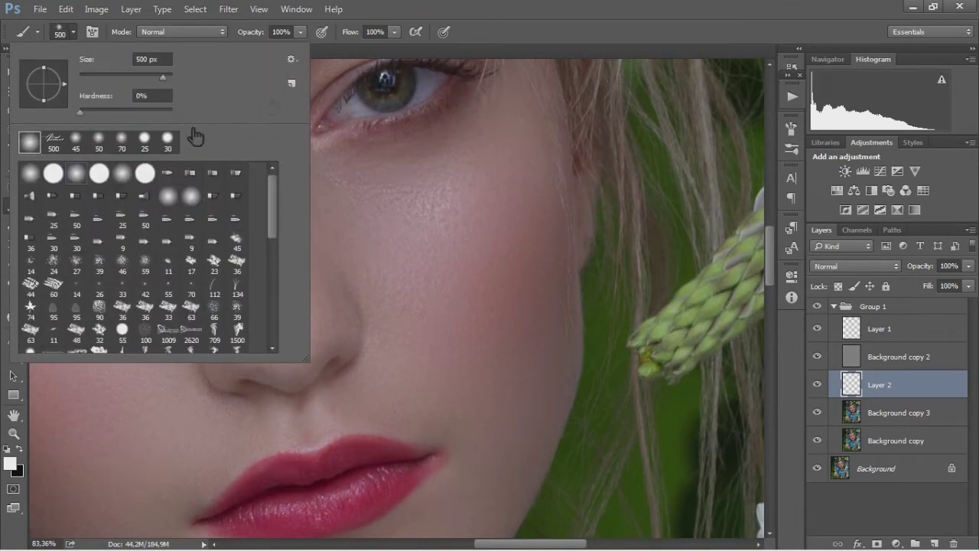
{"action": "key", "text": "Return"}
{"action": "type", "text": "5"}
{"action": "key", "text": "Return"}
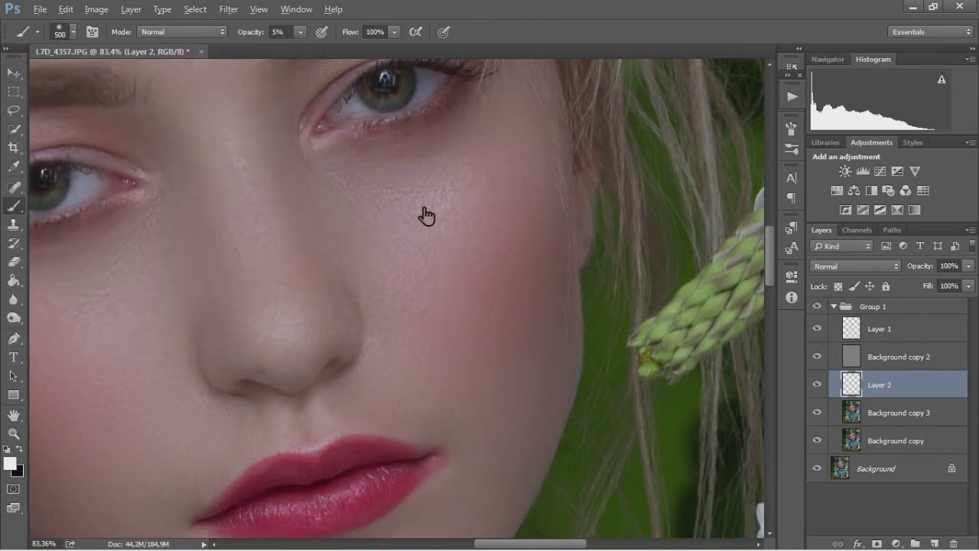
- Sample the cheek skin tone and softly paint it over the cheeks and around the mouth
{"action": "left_click", "coordinate": [453, 188], "text": "alt"}
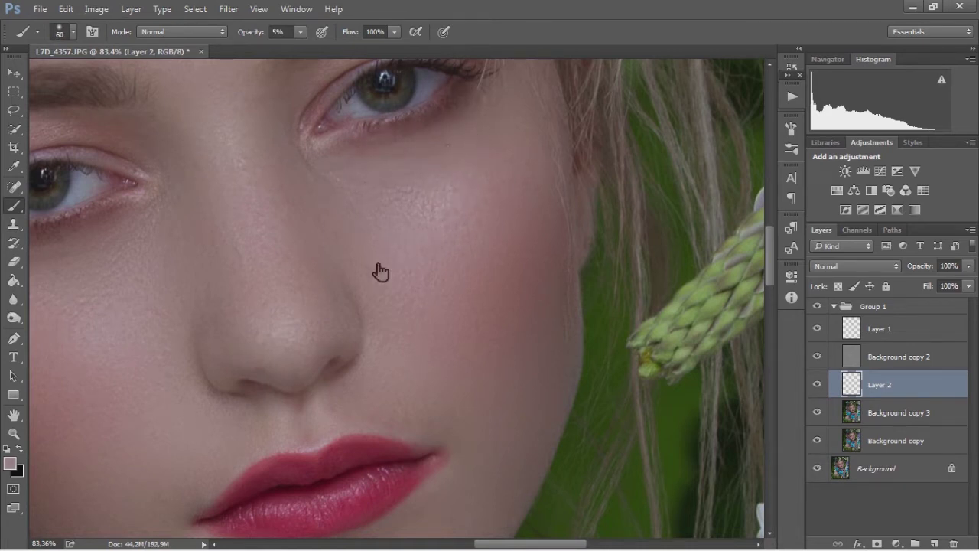
{"action": "left_click_drag", "start_coordinate": [511, 543], "coordinate": [496, 545]}
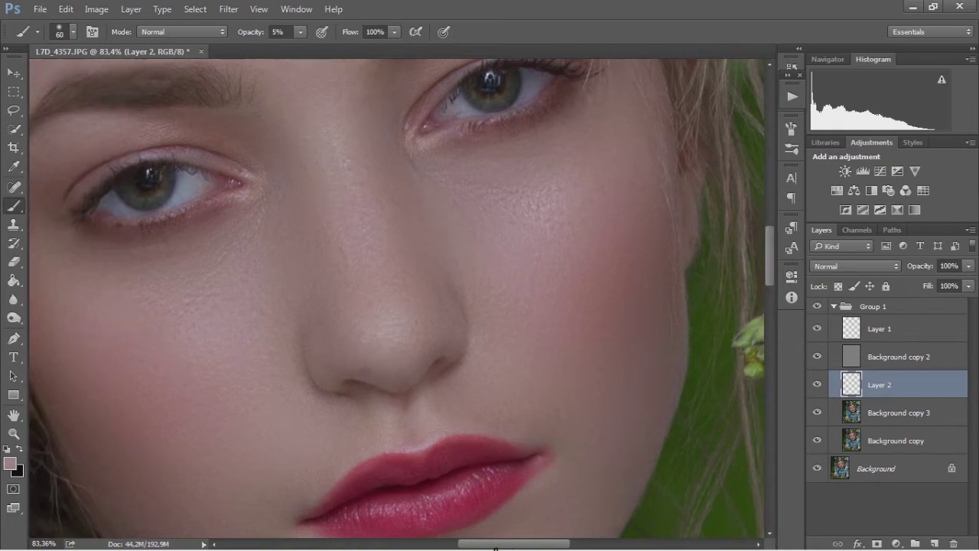
{"action": "key", "text": "bracketright"}
{"action": "key", "text": "bracketright"}
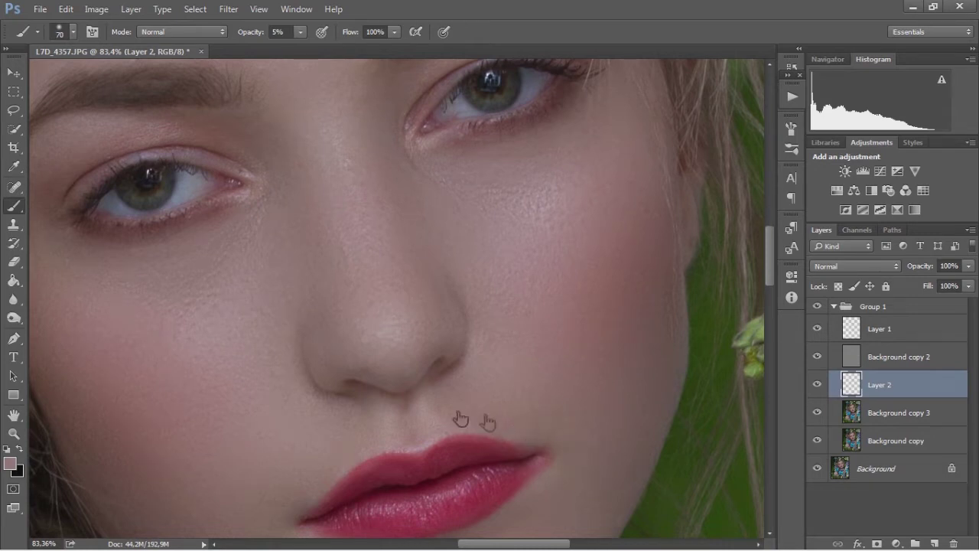
{"action": "scroll", "coordinate": [531, 448], "scroll_direction": "down", "scroll_amount": 2}
{"action": "scroll", "coordinate": [317, 382], "scroll_direction": "down", "scroll_amount": 3}
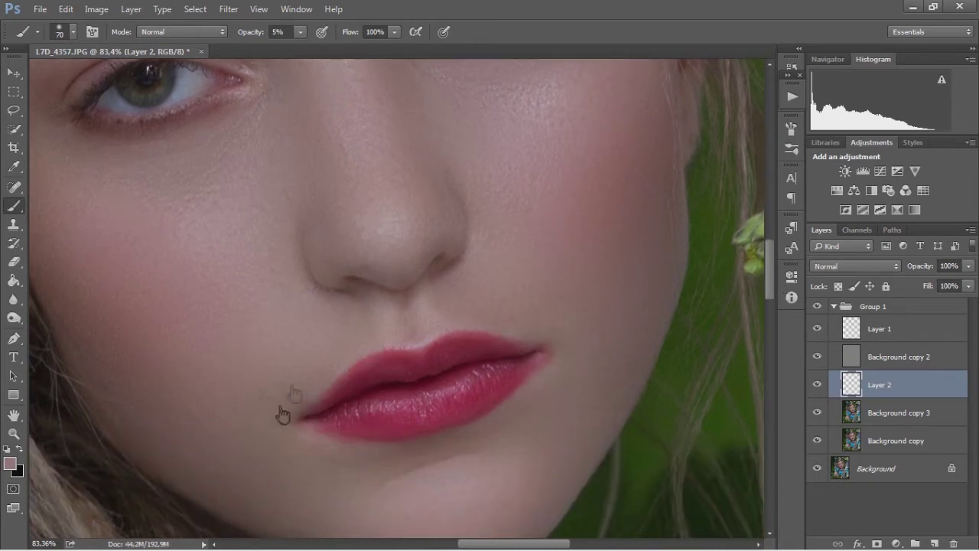
{"action": "scroll", "coordinate": [476, 426], "scroll_direction": "down", "scroll_amount": 3}
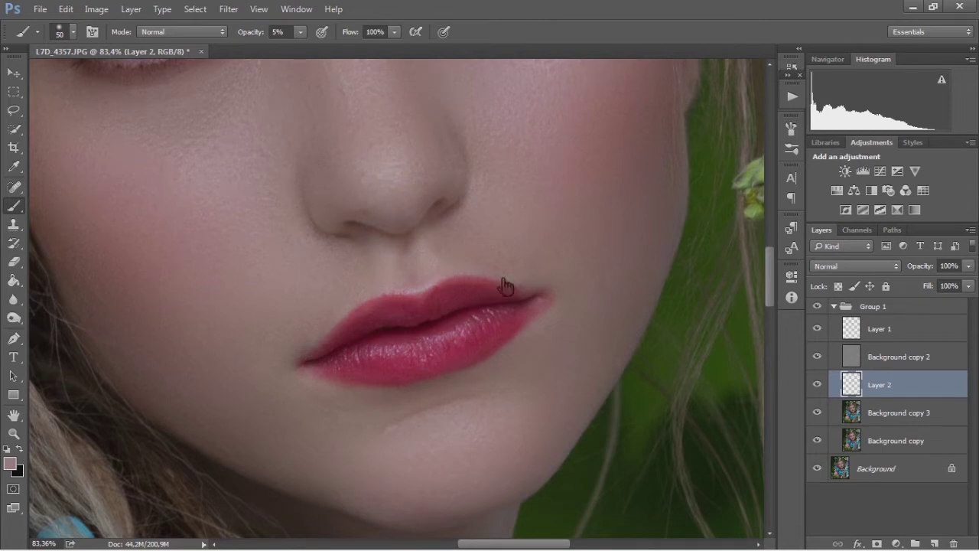
- Spot-heal the blemishes below the lower lip on Layer 1
{"action": "left_click", "coordinate": [912, 323]}
{"action": "key", "text": "j"}
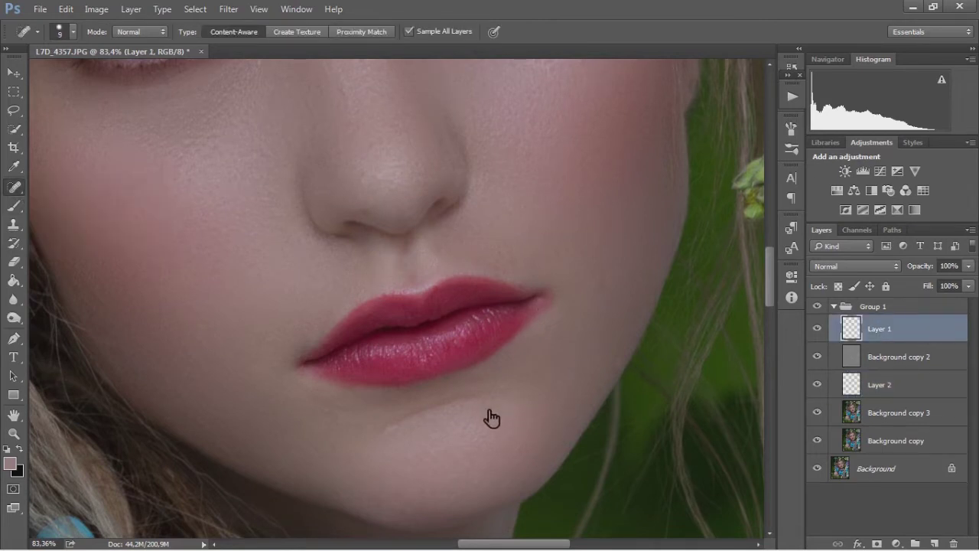
{"action": "mouse_move", "coordinate": [390, 432]}
{"action": "left_mouse_down"}
{"action": "mouse_move", "coordinate": [413, 436]}
{"action": "mouse_move", "coordinate": [436, 421]}
{"action": "left_mouse_up"}
{"action": "key", "text": "bracketright"}
- Patch the skin below the lips on Background copy 2, then fit the photo on screen
{"action": "left_click", "coordinate": [926, 360]}
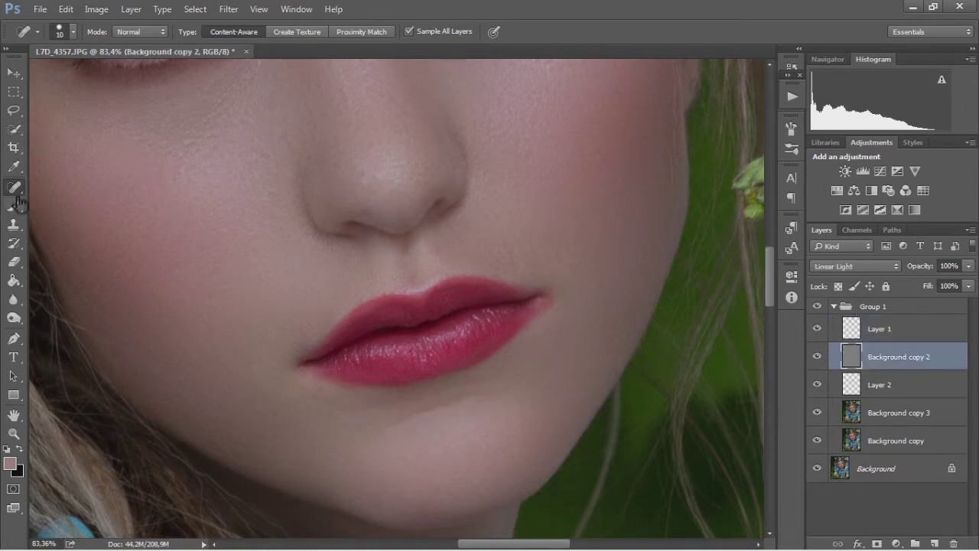
{"action": "left_click_drag", "start_coordinate": [19, 202], "coordinate": [61, 219]}
{"action": "mouse_move", "coordinate": [480, 391]}
{"action": "left_mouse_down"}
{"action": "mouse_move", "coordinate": [499, 410]}
{"action": "mouse_move", "coordinate": [494, 451]}
{"action": "mouse_move", "coordinate": [559, 404]}
{"action": "left_mouse_up"}
{"action": "key", "text": "ctrl+d"}
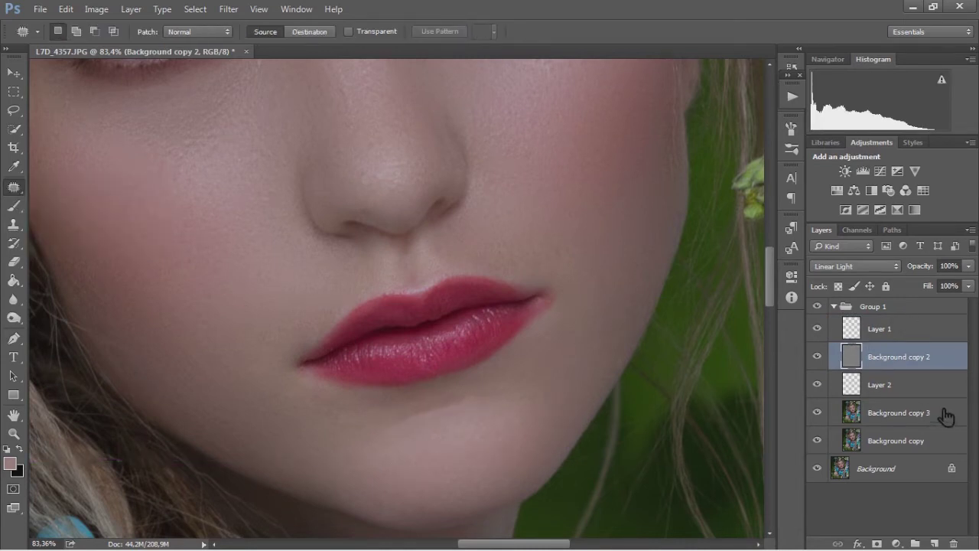
{"action": "left_click", "coordinate": [14, 433]}
{"action": "key", "text": "ctrl+0"}
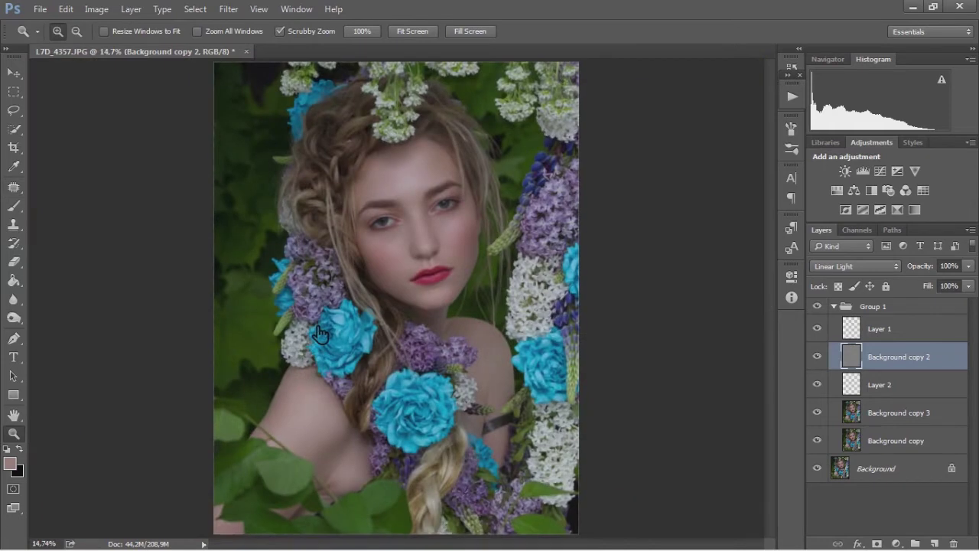
- On Layer 2, paint faint skin tone over the forehead with a 125 px brush
{"action": "left_click", "coordinate": [834, 306]}
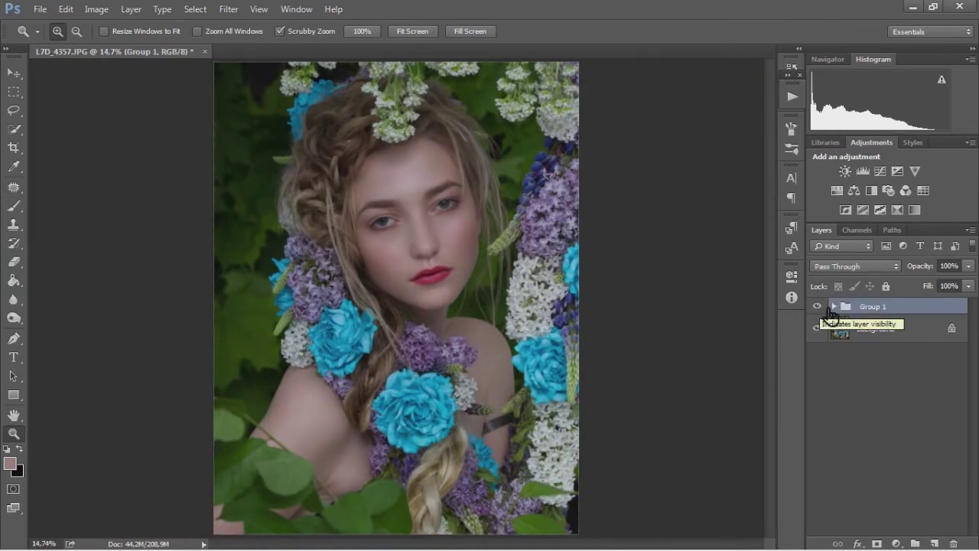
{"action": "left_click", "coordinate": [834, 307]}
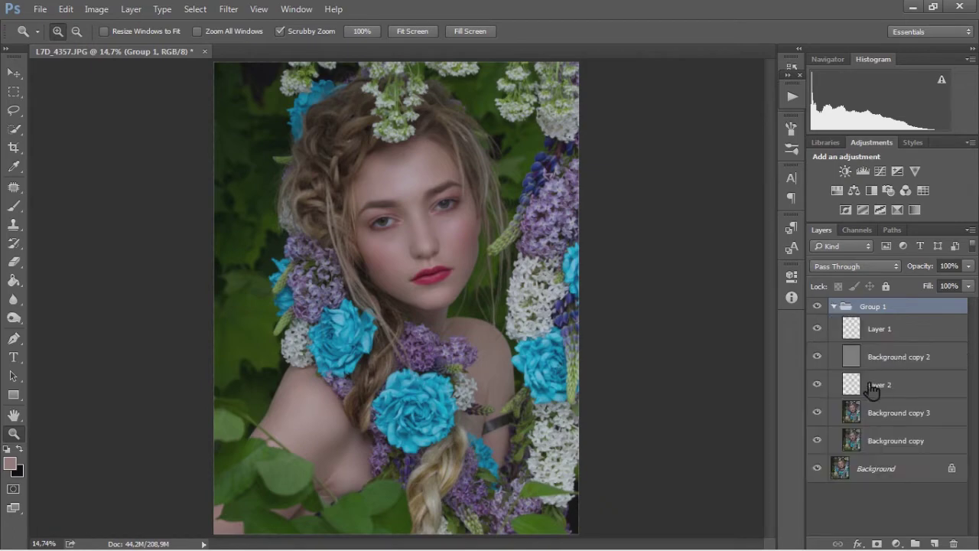
{"action": "left_click", "coordinate": [874, 385]}
{"action": "mouse_move", "coordinate": [426, 162]}
{"action": "left_mouse_down"}
{"action": "mouse_move", "coordinate": [415, 192]}
{"action": "mouse_move", "coordinate": [487, 232]}
{"action": "left_mouse_up"}
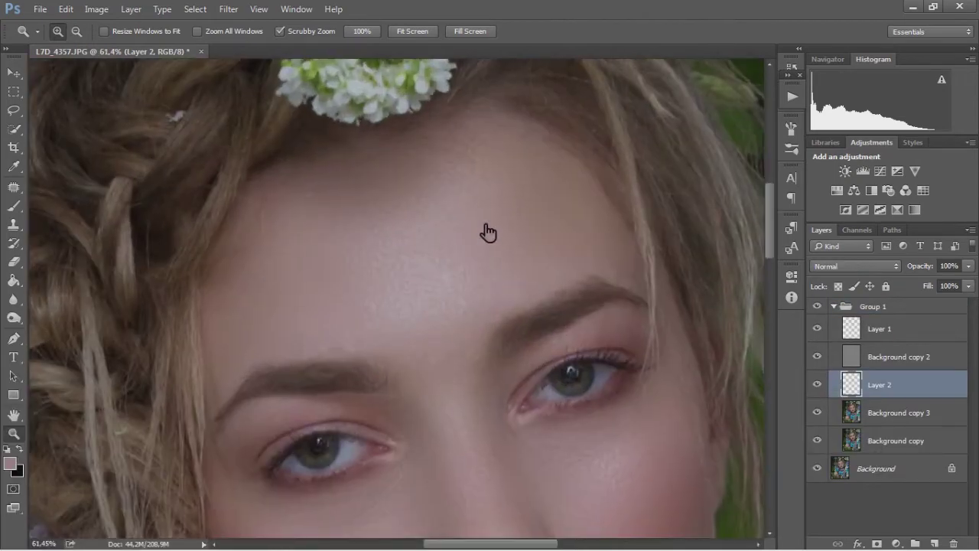
{"action": "key", "text": "b"}
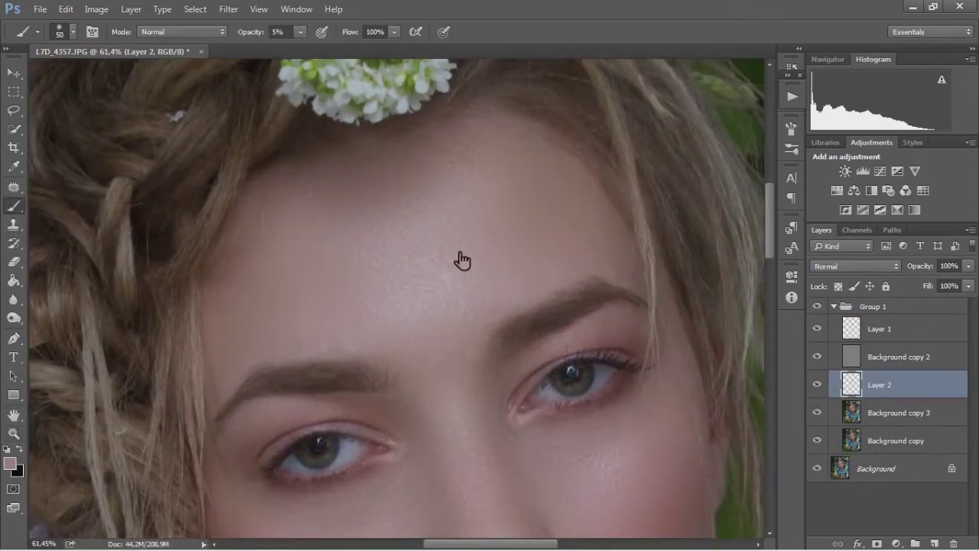
{"action": "key", "text": "bracketright"}
{"action": "key", "text": "bracketright"}
{"action": "key", "text": "bracketright"}
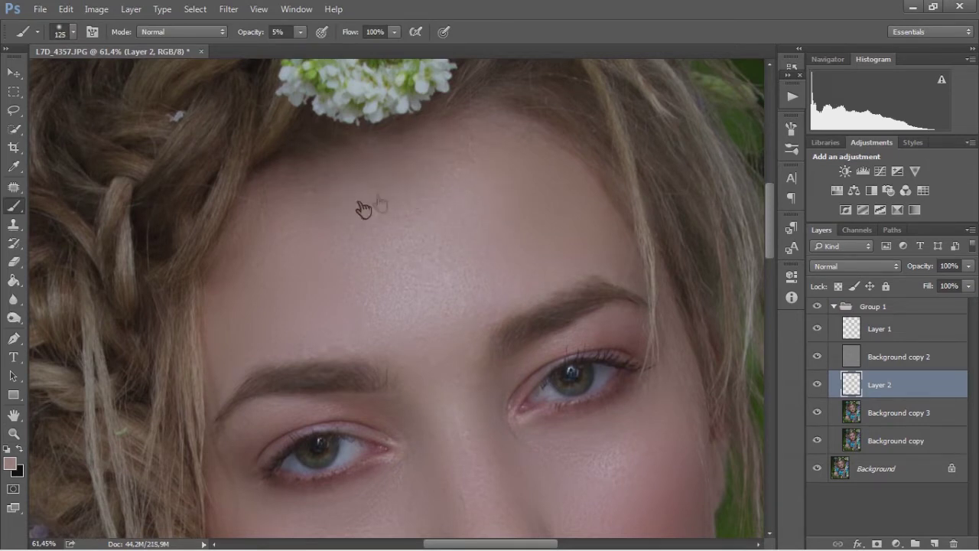
{"action": "left_click_drag", "start_coordinate": [368, 207], "coordinate": [433, 188]}
{"action": "key", "text": "z"}
{"action": "key", "text": "ctrl+0"}
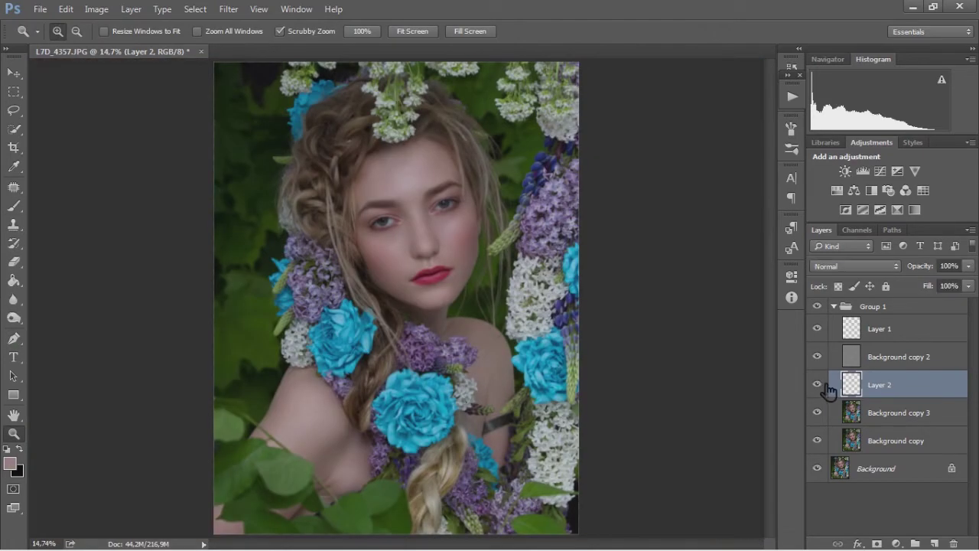
- Check the face with Group 1 collapsed, set a 70 px brush on Layer 2, and collapse the group
{"action": "left_click", "coordinate": [834, 306]}
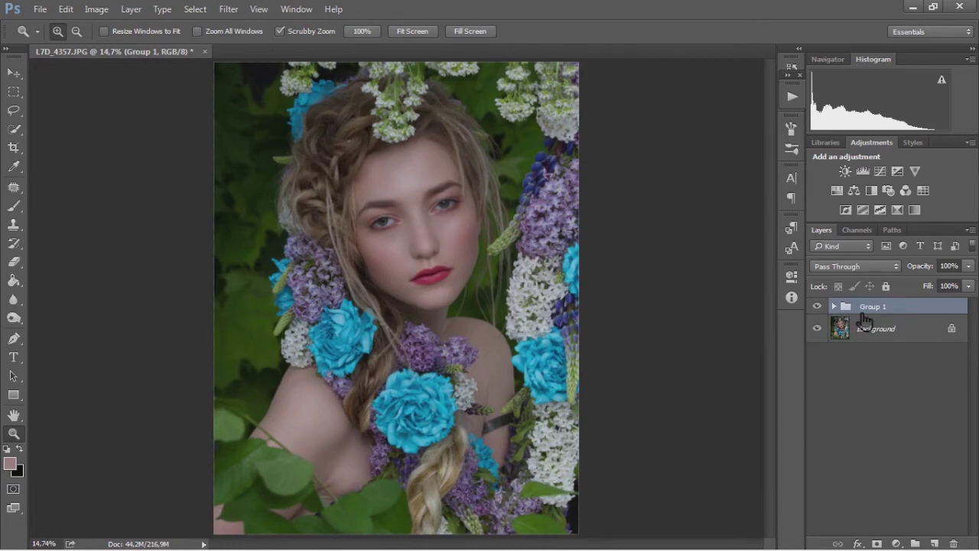
{"action": "left_click", "coordinate": [457, 185]}
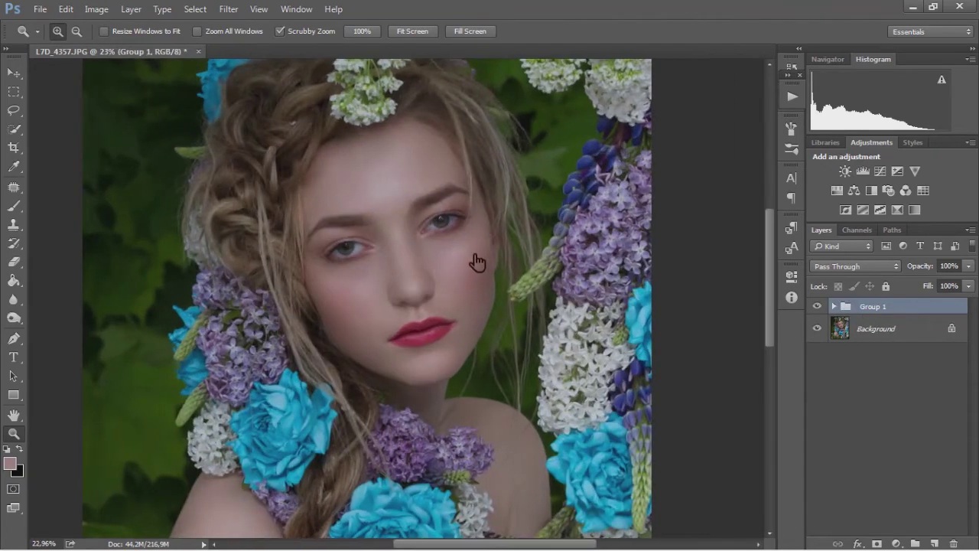
{"action": "left_click", "coordinate": [834, 306]}
{"action": "left_click", "coordinate": [879, 384]}
{"action": "left_click_drag", "start_coordinate": [428, 360], "coordinate": [463, 313]}
{"action": "key", "text": "b"}
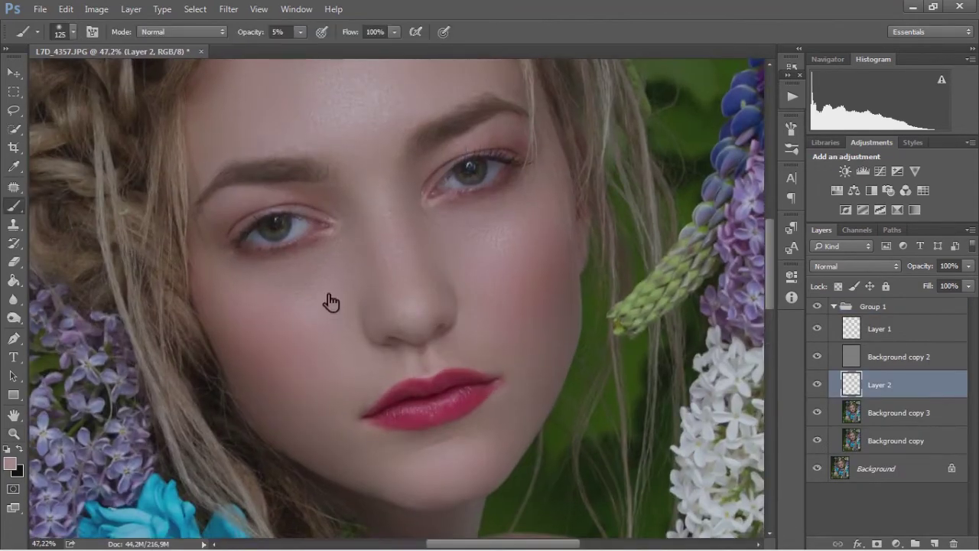
{"action": "key", "text": "bracketleft"}
{"action": "key", "text": "bracketleft"}
{"action": "key", "text": "bracketleft"}
{"action": "left_click", "coordinate": [834, 306]}
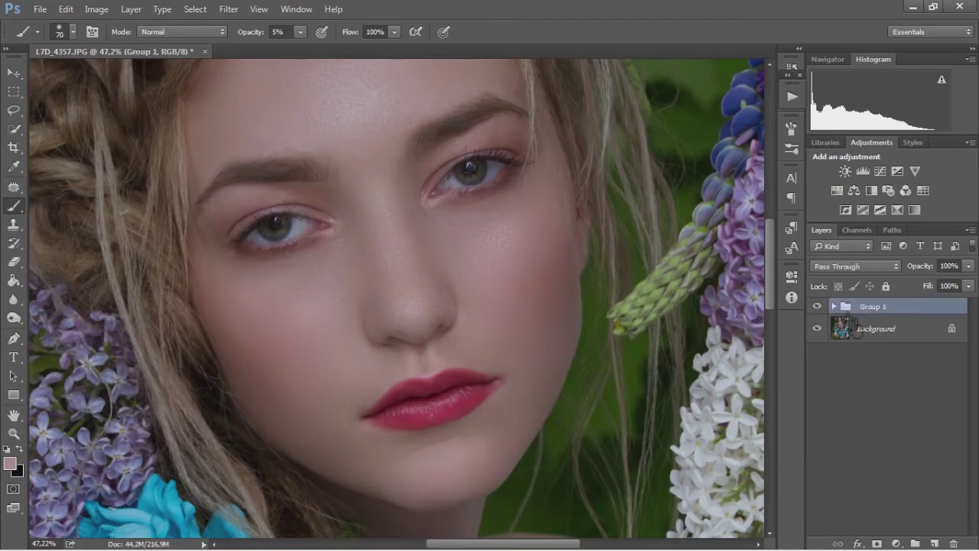
- Create Layer 3 in Soft Light mode, filled with 50% gray
{"action": "left_click", "coordinate": [934, 544], "text": "alt"}
{"action": "left_click", "coordinate": [306, 223]}
{"action": "left_click", "coordinate": [312, 161]}
{"action": "left_click", "coordinate": [298, 243]}
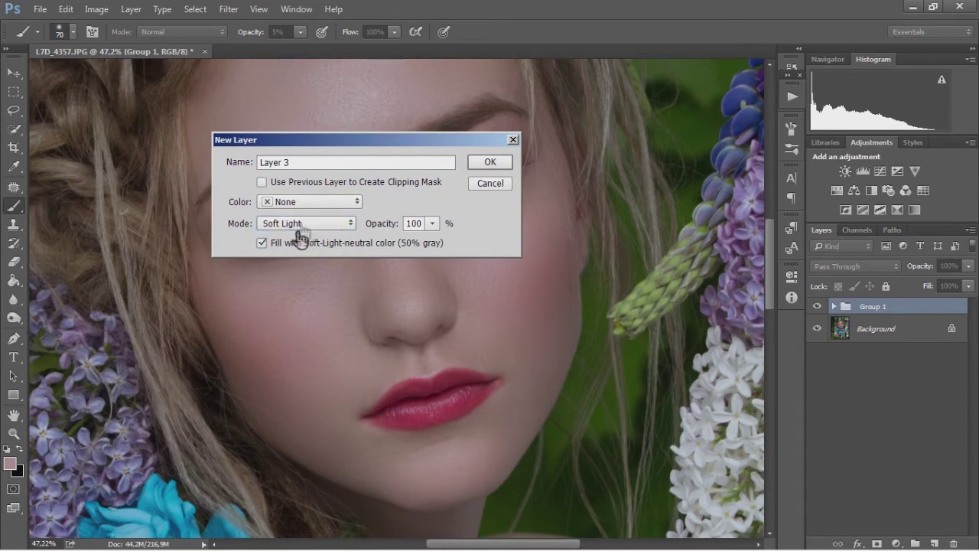
{"action": "left_click", "coordinate": [489, 163]}
{"action": "key", "text": "z"}
{"action": "key", "text": "ctrl+0"}
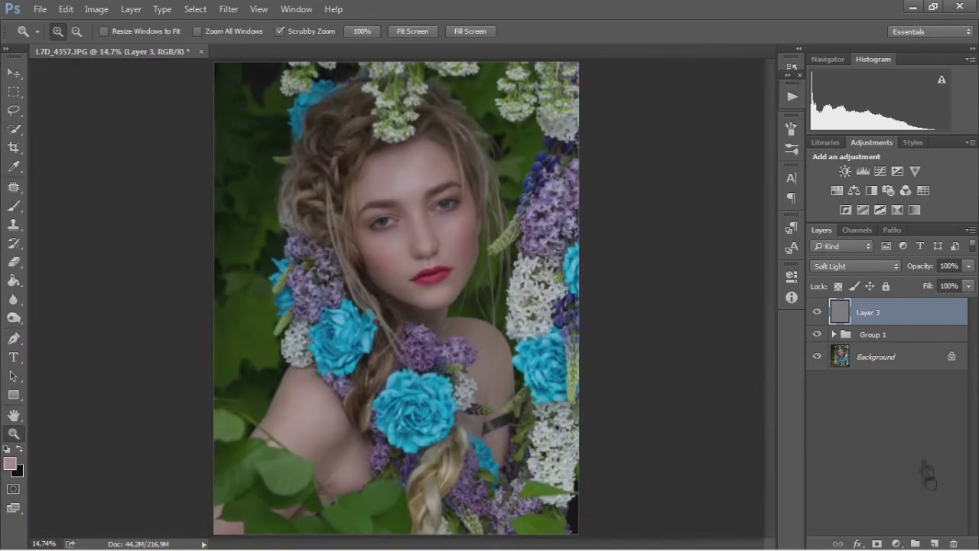
- Add a Black & White adjustment with Reds at -113 and Yellows at 130, then reselect Layer 3
{"action": "left_click", "coordinate": [870, 190]}
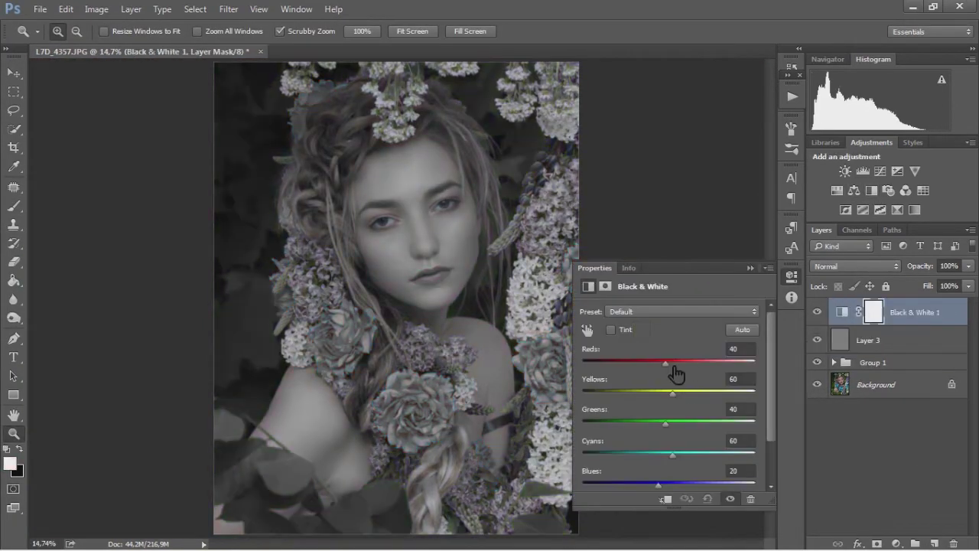
{"action": "left_click_drag", "start_coordinate": [673, 368], "coordinate": [623, 369]}
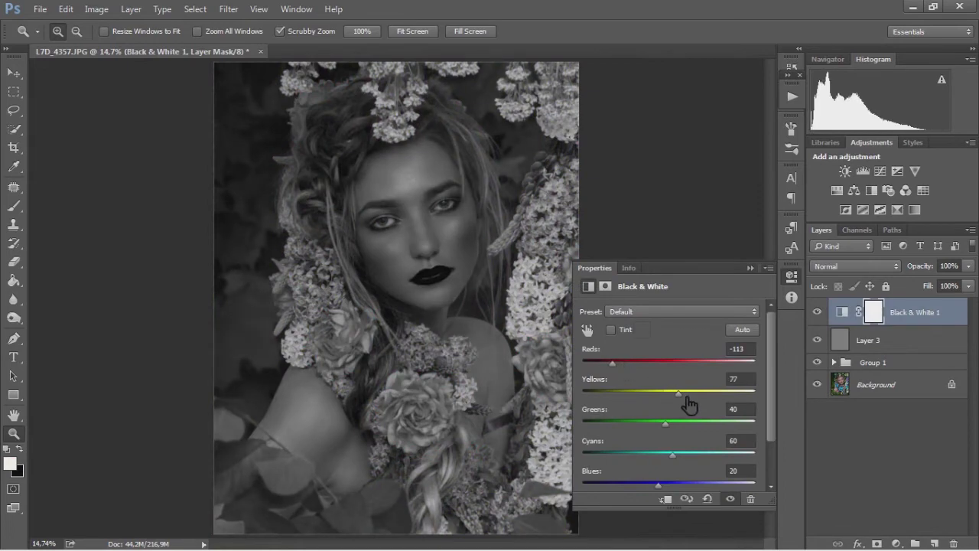
{"action": "left_click_drag", "start_coordinate": [676, 422], "coordinate": [692, 392]}
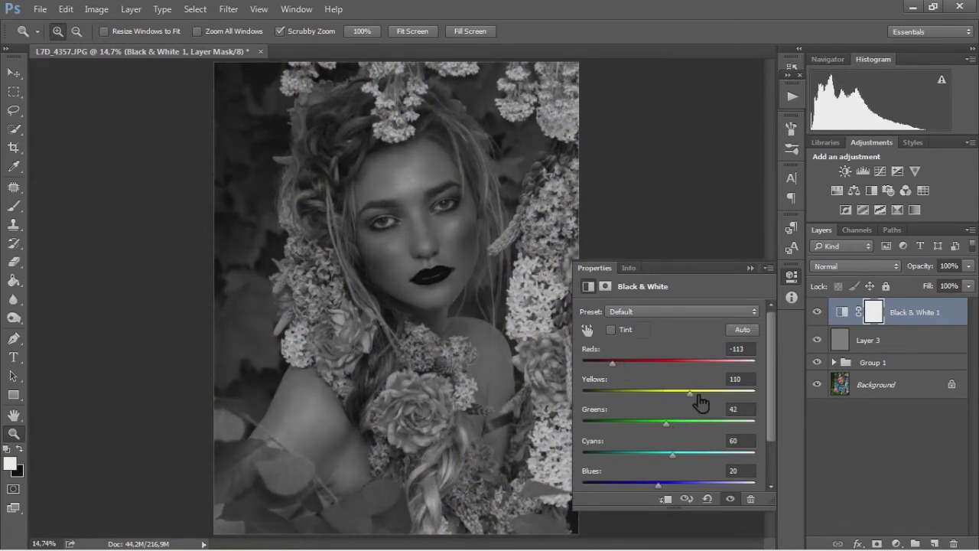
{"action": "left_click", "coordinate": [750, 268]}
{"action": "left_click", "coordinate": [868, 339]}
{"action": "scroll", "coordinate": [474, 278], "scroll_direction": "up", "scroll_amount": 3}
- Set up a black-and-white brush with 25% flow, about 15% opacity, and size 125
{"action": "key", "text": "b"}
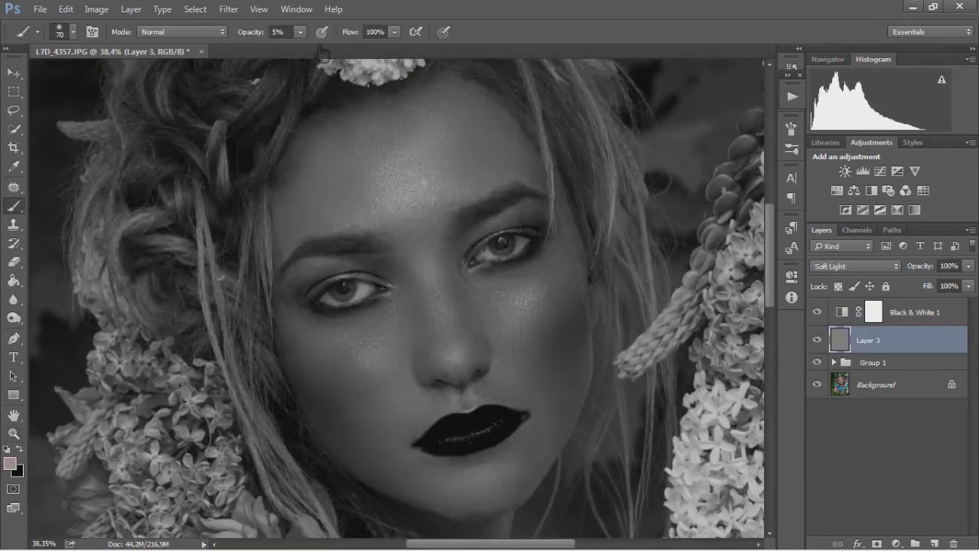
{"action": "left_click", "coordinate": [301, 31]}
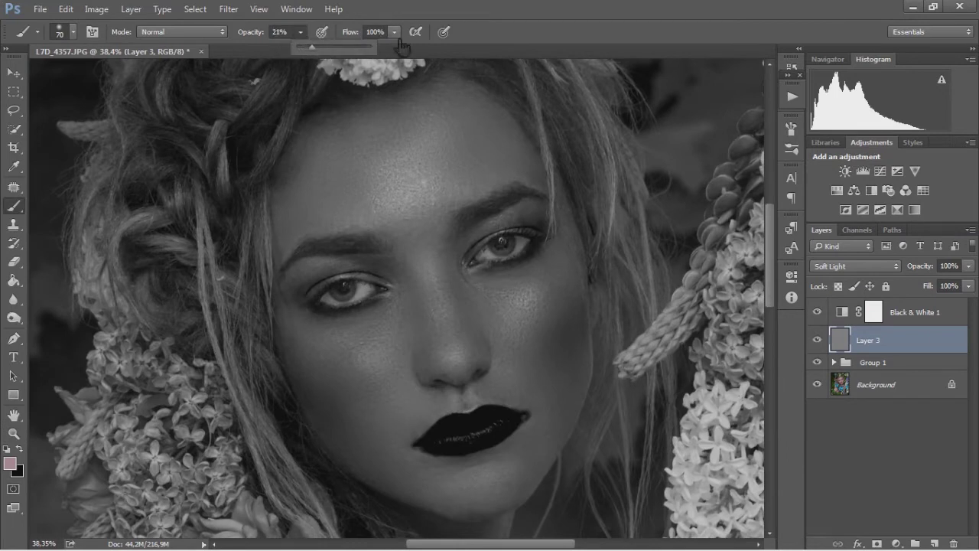
{"action": "left_click", "coordinate": [376, 33]}
{"action": "type", "text": "25"}
{"action": "key", "text": "Return"}
{"action": "key", "text": "d"}
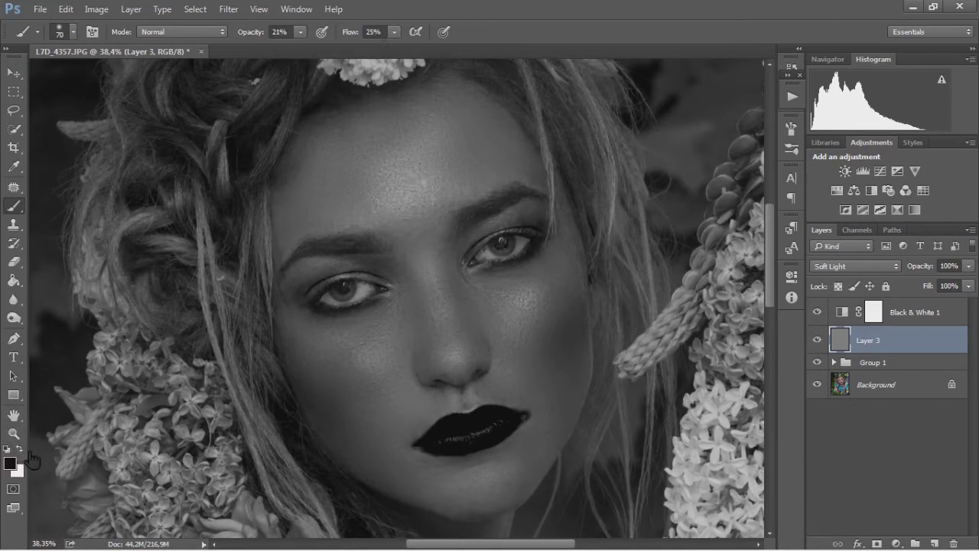
{"action": "key", "text": "bracketright"}
{"action": "key", "text": "bracketright"}
{"action": "key", "text": "bracketright"}
{"action": "left_click", "coordinate": [394, 32]}
{"action": "left_click_drag", "start_coordinate": [394, 47], "coordinate": [386, 48]}
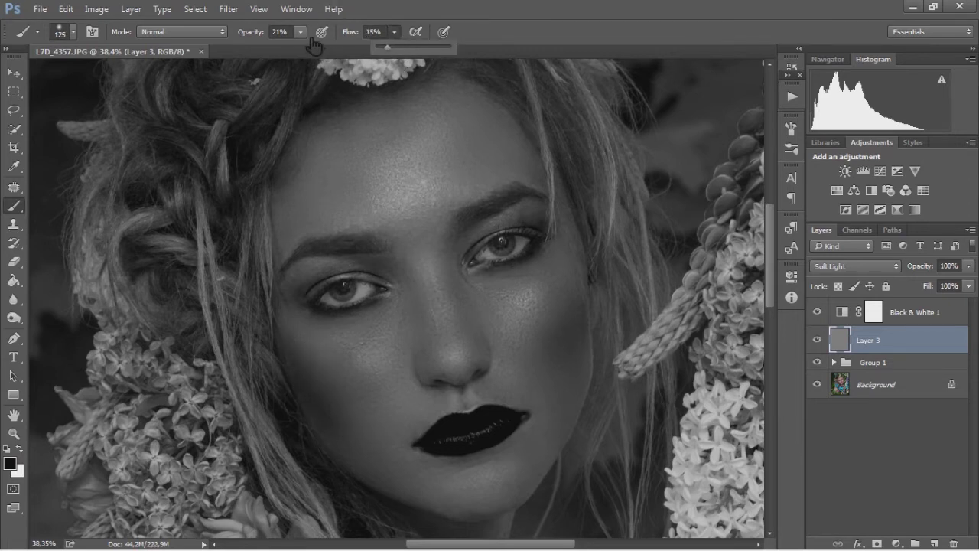
{"action": "left_click", "coordinate": [301, 32]}
{"action": "left_click_drag", "start_coordinate": [300, 48], "coordinate": [296, 48]}
{"action": "key", "text": "bracketright"}
{"action": "key", "text": "bracketright"}
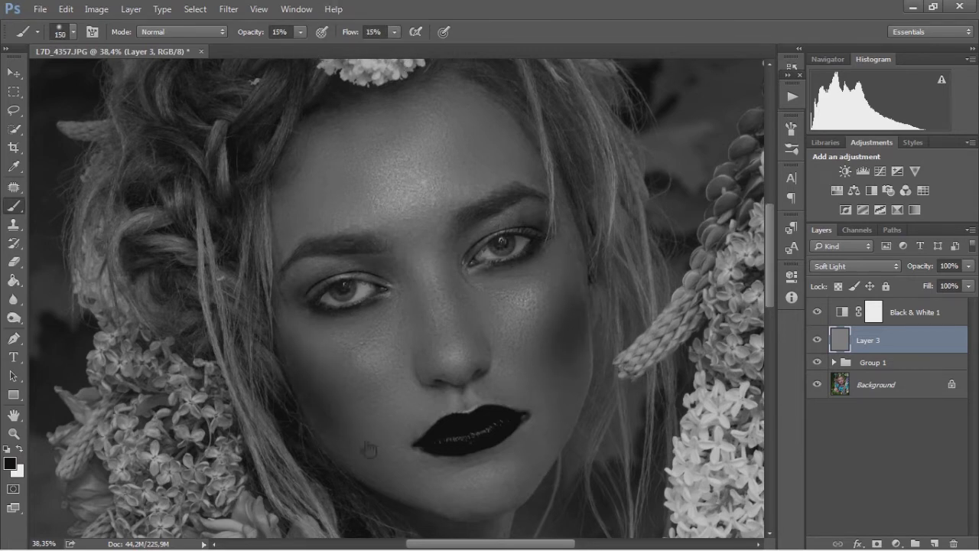
- Compare in colour, then burn around the eye corner and forehead at 11% opacity
{"action": "left_click_drag", "start_coordinate": [817, 312], "coordinate": [826, 341]}
{"action": "left_click", "coordinate": [817, 312]}
{"action": "key", "text": "bracketleft"}
{"action": "key", "text": "bracketleft"}
{"action": "key", "text": "1"}
{"action": "key", "text": "1"}
{"action": "key", "text": "bracketleft"}
{"action": "key", "text": "bracketright"}
{"action": "key", "text": "bracketright"}
{"action": "key", "text": "bracketright"}
{"action": "scroll", "coordinate": [677, 348], "scroll_direction": "down", "scroll_amount": 3}
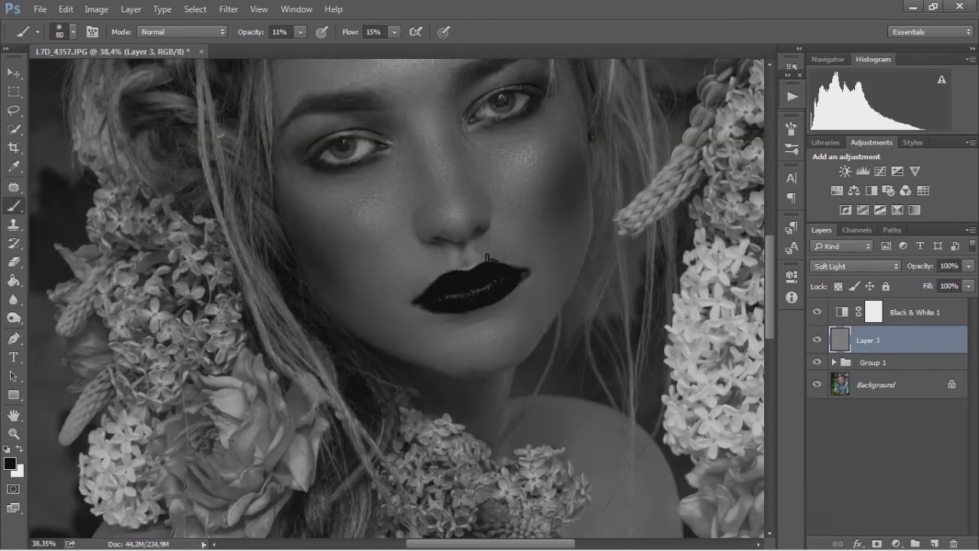
- Fit the image, toggle the helper layers to check the colour result, and switch to white
{"action": "key", "text": "z"}
{"action": "key", "text": "ctrl+0"}
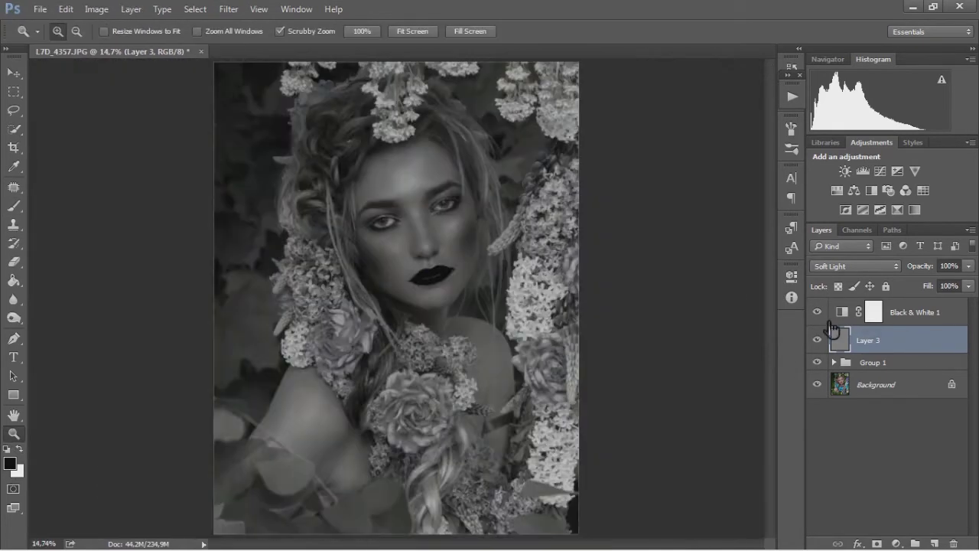
{"action": "left_click_drag", "start_coordinate": [817, 312], "coordinate": [825, 349]}
{"action": "left_click", "coordinate": [817, 340]}
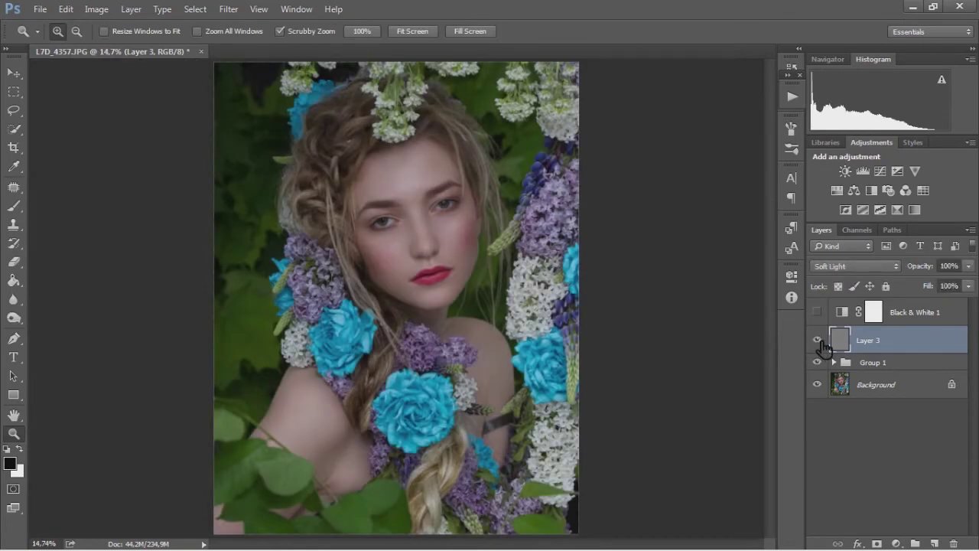
{"action": "left_click", "coordinate": [817, 312]}
{"action": "key", "text": "b"}
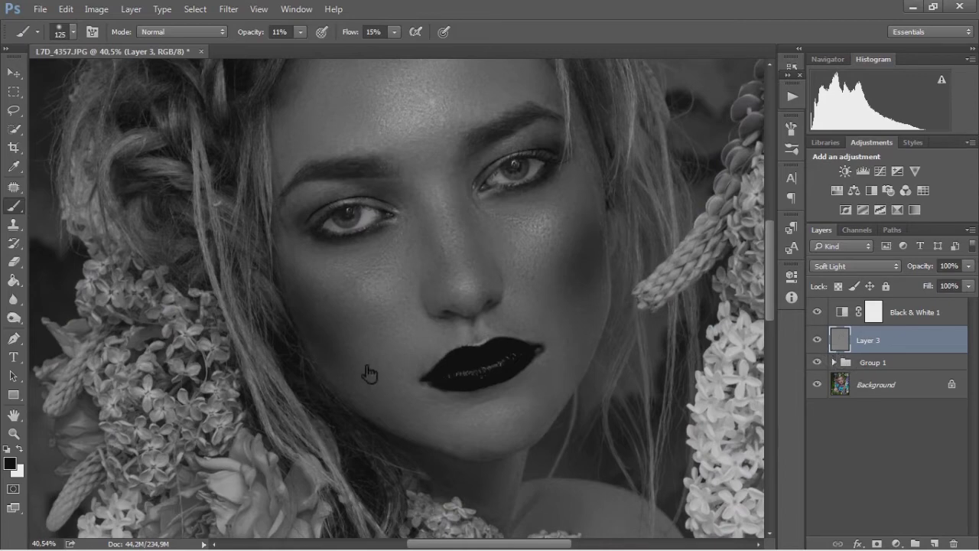
{"action": "left_click", "coordinate": [20, 449]}
- Dodge with white under the black-and-white preview, enlarging the brush up to 250 px
{"action": "left_click", "coordinate": [13, 433]}
{"action": "right_click", "coordinate": [369, 299]}
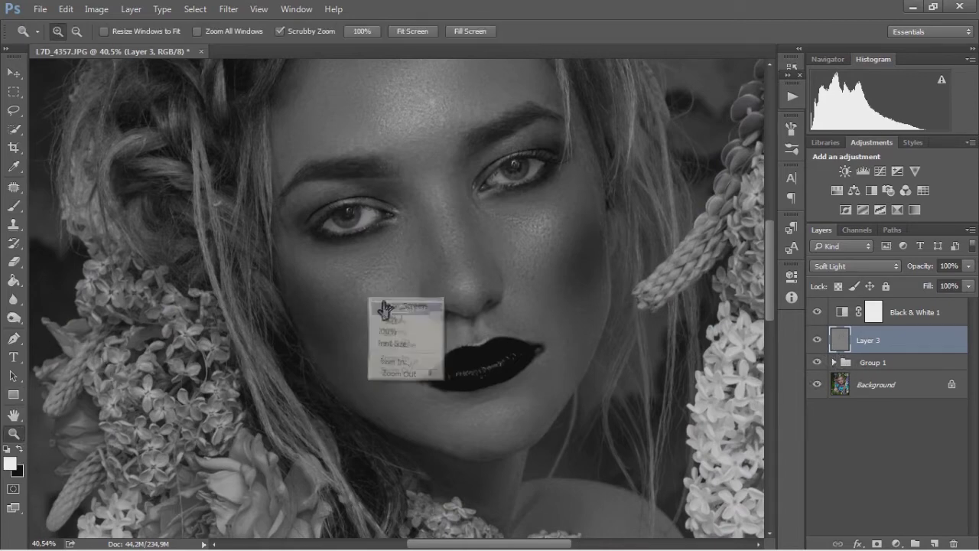
{"action": "left_click", "coordinate": [429, 309]}
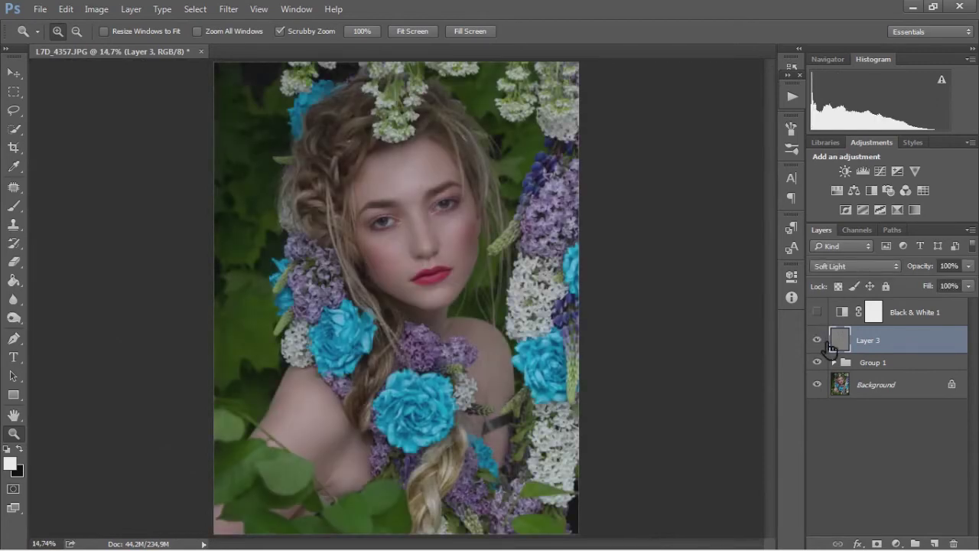
{"action": "left_click", "coordinate": [817, 312]}
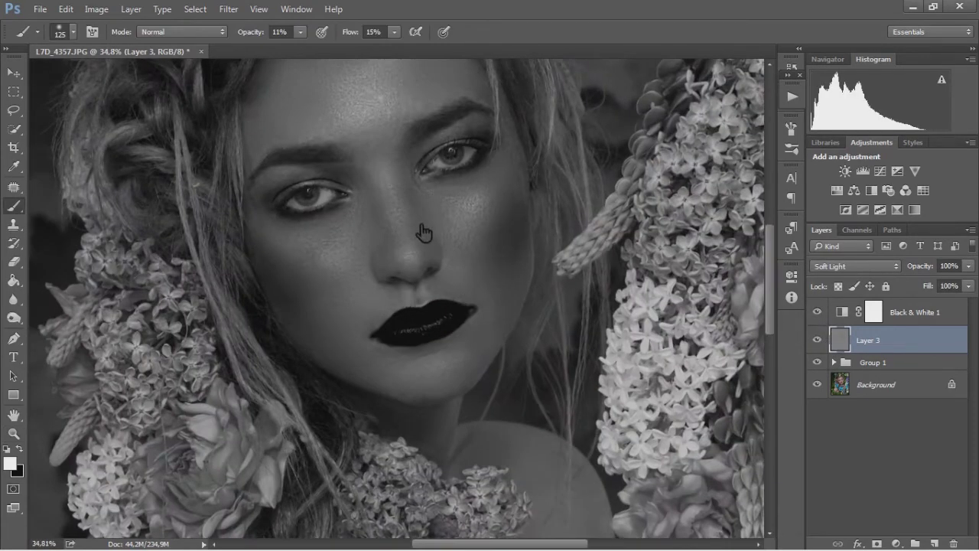
{"action": "key", "text": "bracketleft"}
{"action": "key", "text": "bracketleft"}
{"action": "key", "text": "bracketright"}
{"action": "key", "text": "bracketright"}
{"action": "scroll", "coordinate": [398, 165], "scroll_direction": "up", "scroll_amount": 3}
{"action": "key", "text": "bracketright"}
{"action": "key", "text": "bracketright"}
{"action": "key", "text": "bracketright"}
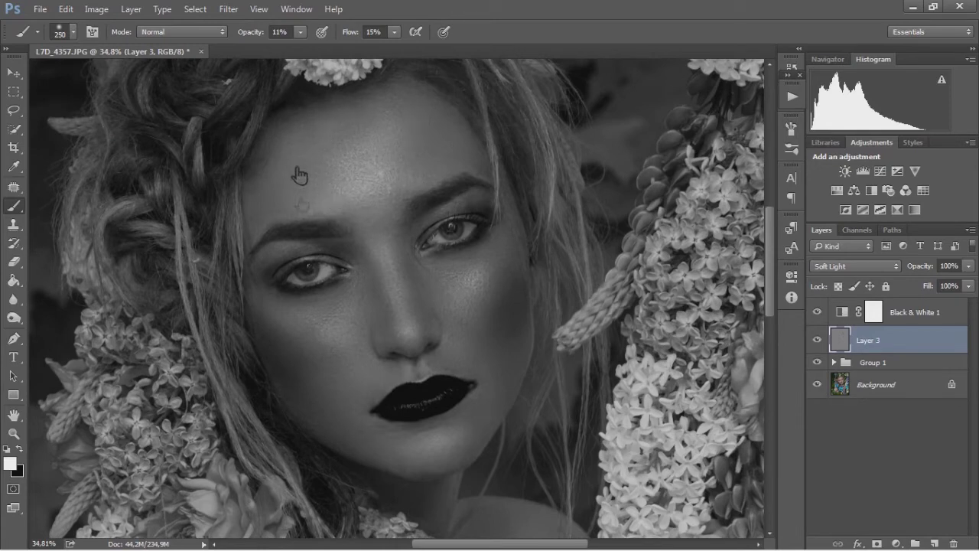
- Zoom in and dodge around the eyes at adjusted opacity, then view the whole portrait in colour
{"action": "left_click", "coordinate": [14, 433]}
{"action": "left_click_drag", "start_coordinate": [376, 251], "coordinate": [423, 297]}
{"action": "key", "text": "b"}
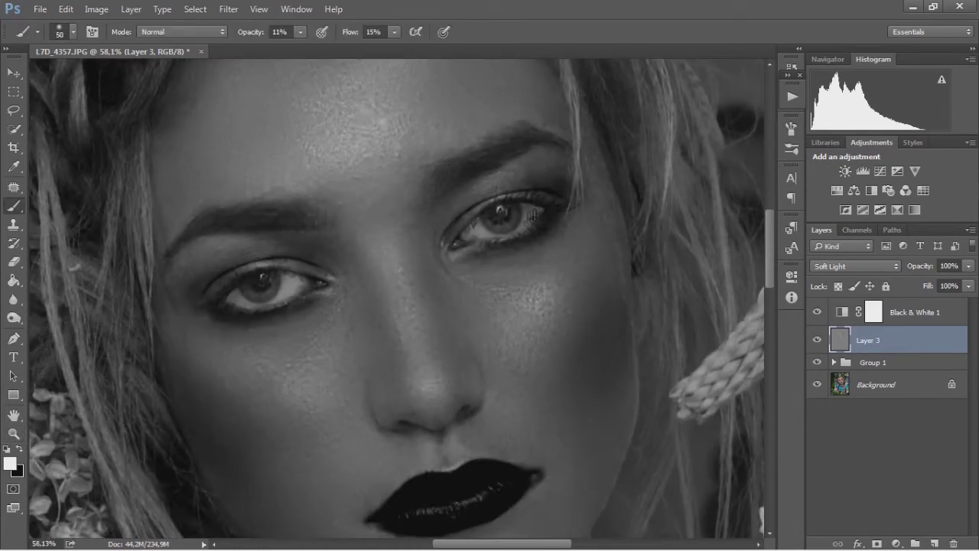
{"action": "scroll", "coordinate": [788, 287], "scroll_direction": "down", "scroll_amount": 4}
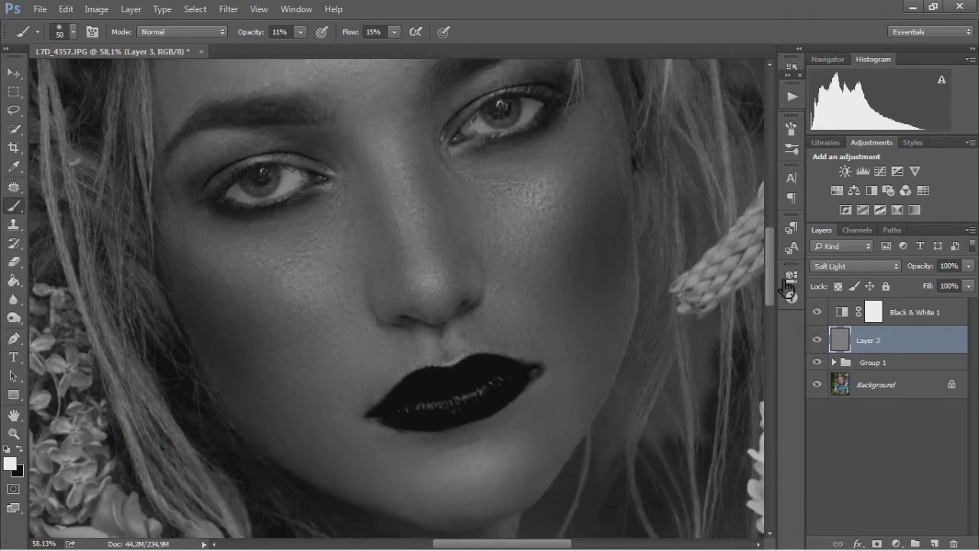
{"action": "left_click", "coordinate": [301, 32]}
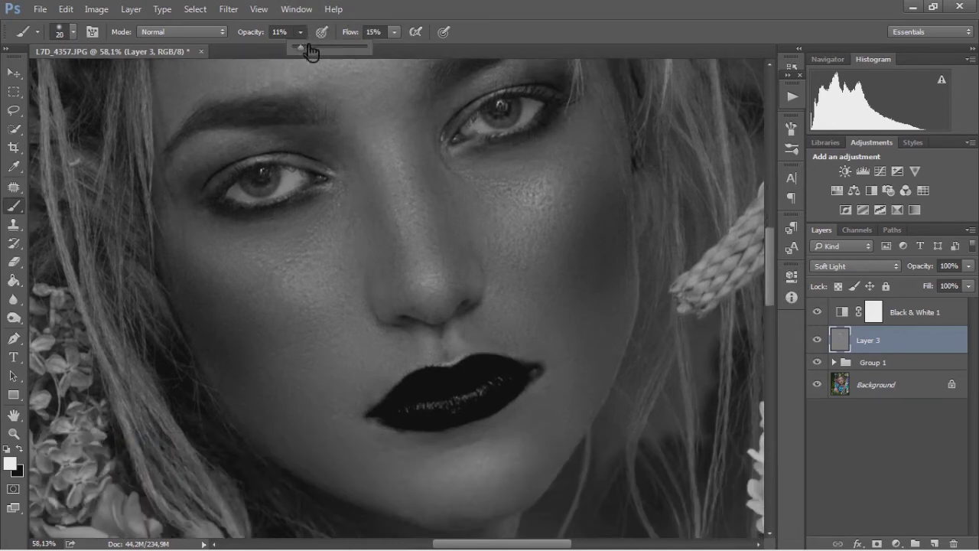
{"action": "left_click", "coordinate": [442, 349]}
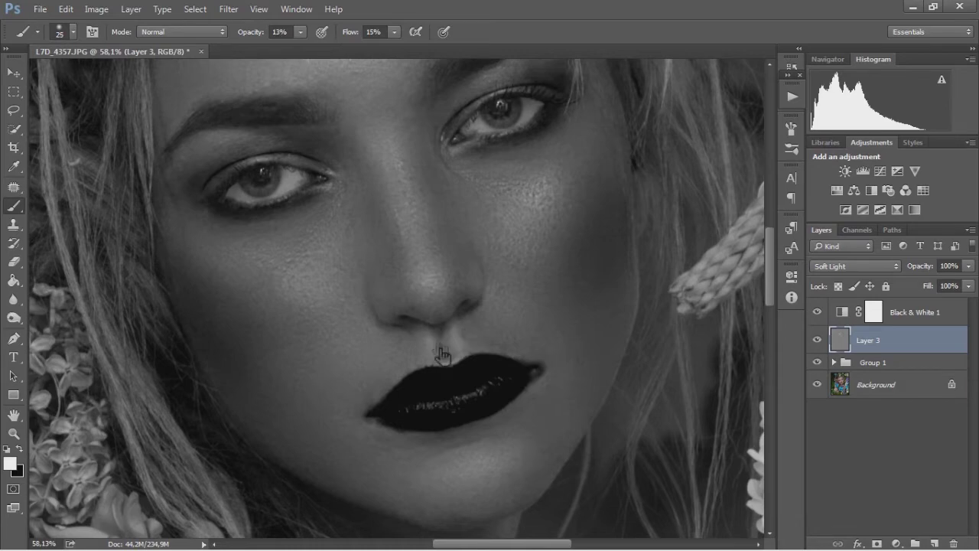
{"action": "key", "text": "z"}
{"action": "right_click", "coordinate": [391, 246]}
{"action": "left_click", "coordinate": [425, 255]}
{"action": "left_click", "coordinate": [817, 312]}
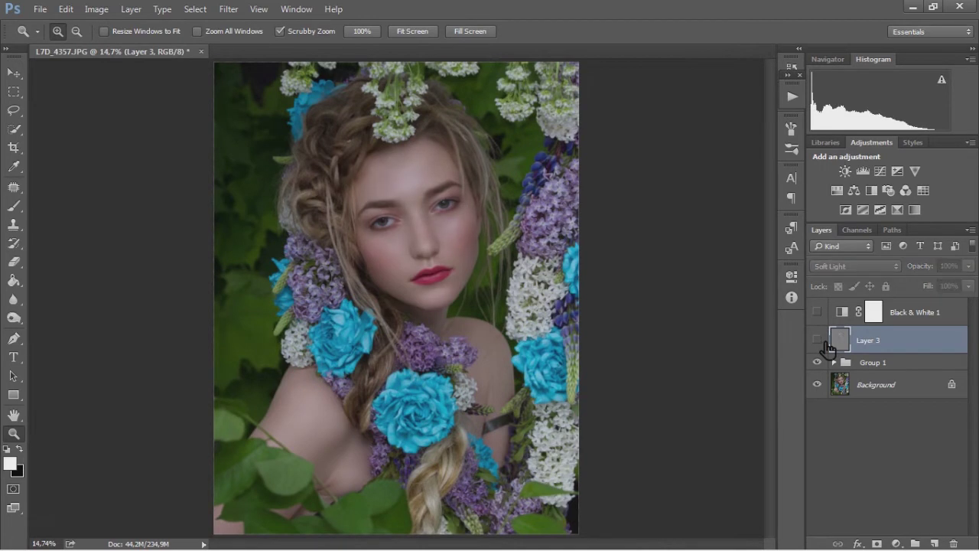
- With Black & White 1 on, paint broad 250 px then 200 px light and dark strokes over the shoulders
{"action": "left_click", "coordinate": [817, 312]}
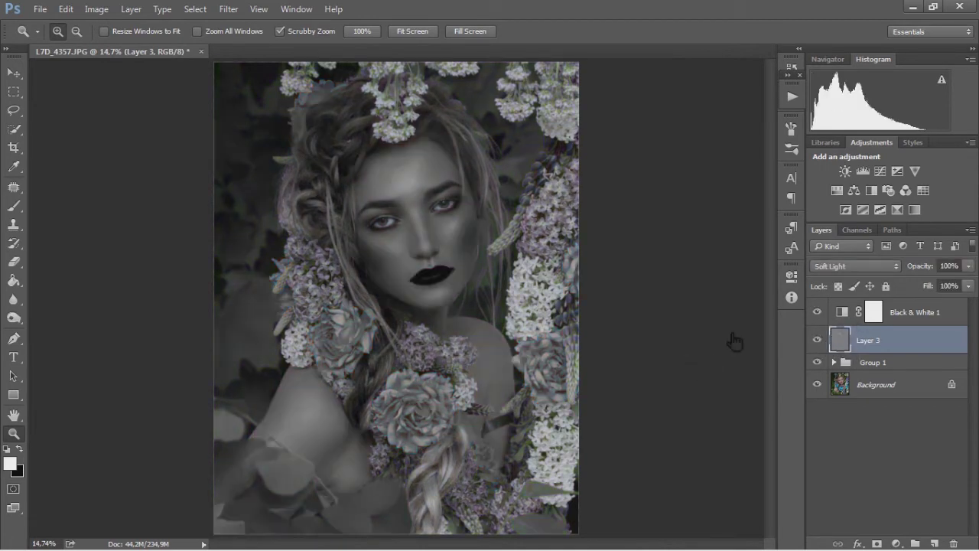
{"action": "key", "text": "b"}
{"action": "key", "text": "bracketleft"}
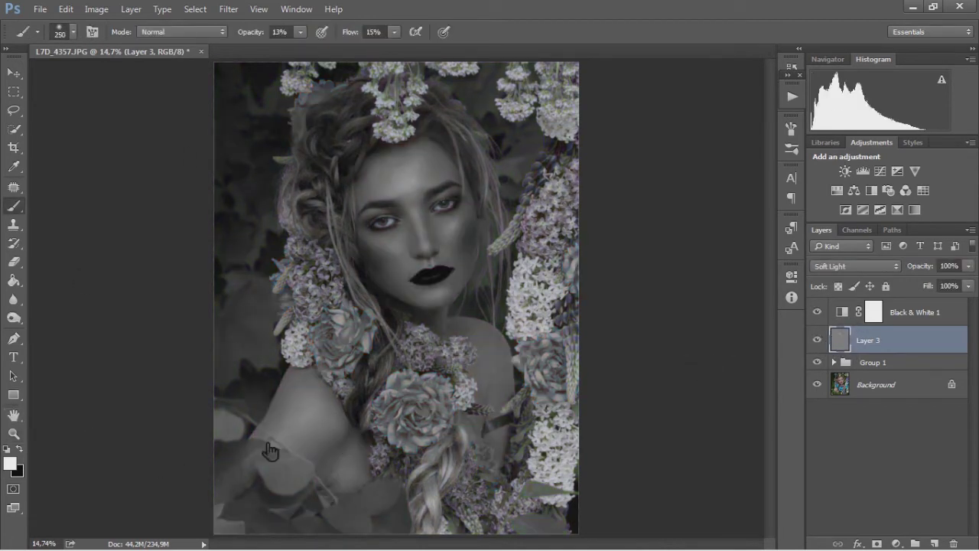
{"action": "mouse_move", "coordinate": [269, 449]}
{"action": "left_mouse_down"}
{"action": "mouse_move", "coordinate": [297, 468]}
{"action": "mouse_move", "coordinate": [366, 475]}
{"action": "left_mouse_up"}
{"action": "key", "text": "bracketleft"}
{"action": "key", "text": "x"}
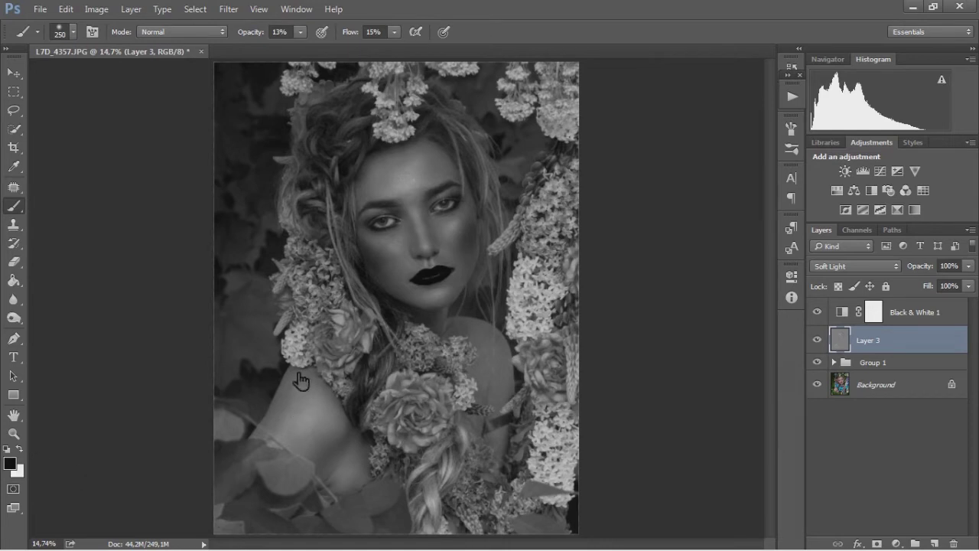
{"action": "key", "text": "bracketleft"}
{"action": "left_click", "coordinate": [13, 433]}
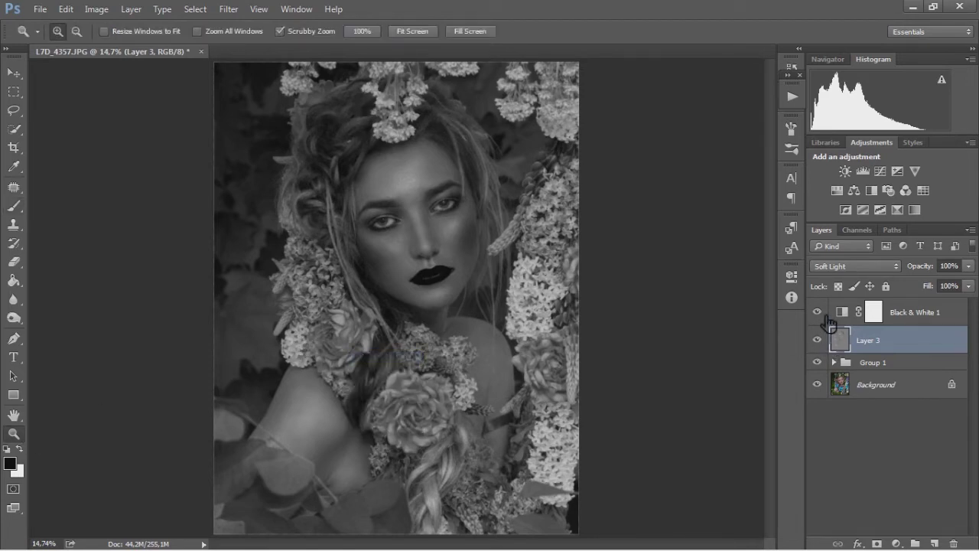
- Delete the Black & White 1 helper layer and add a Curves adjustment layer
{"action": "left_click", "coordinate": [817, 312]}
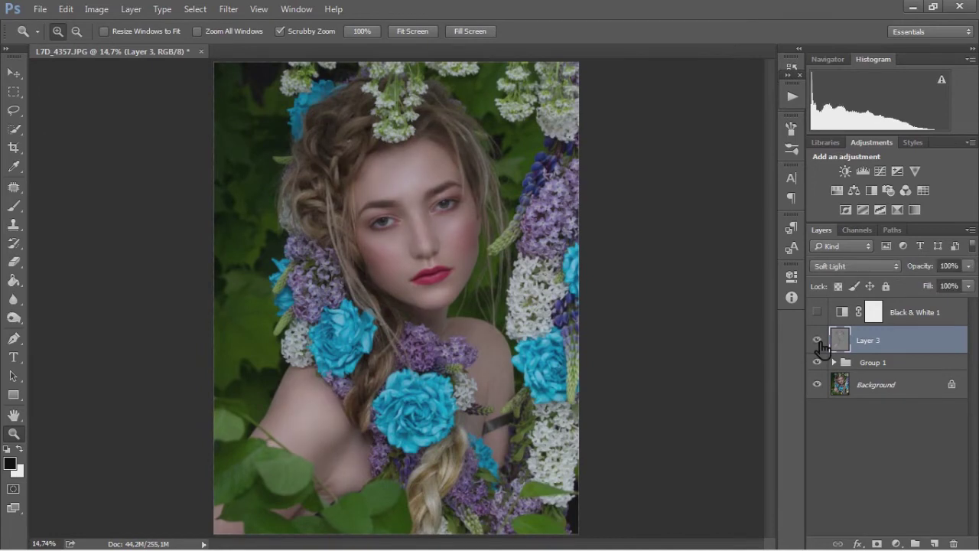
{"action": "left_click_drag", "start_coordinate": [838, 319], "coordinate": [953, 543]}
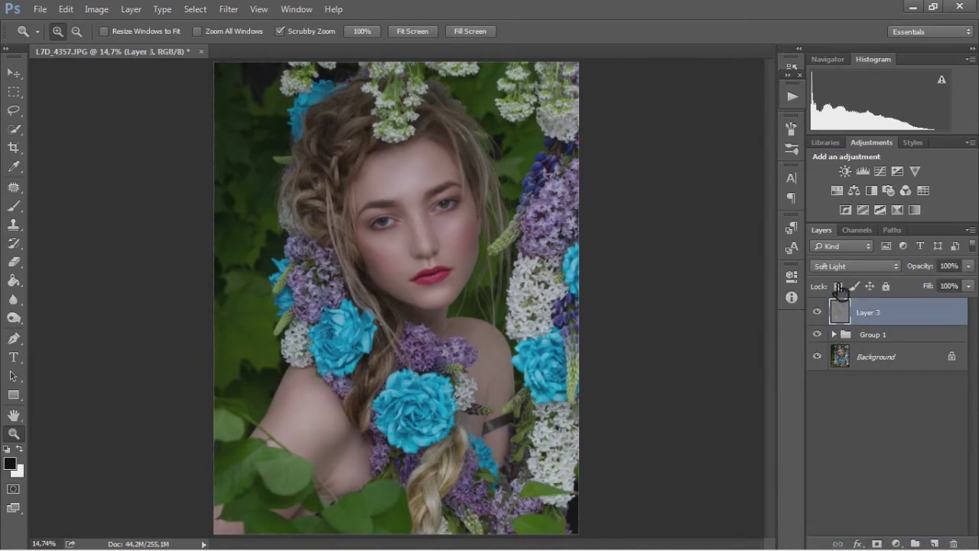
{"action": "left_click_drag", "start_coordinate": [414, 224], "coordinate": [573, 428]}
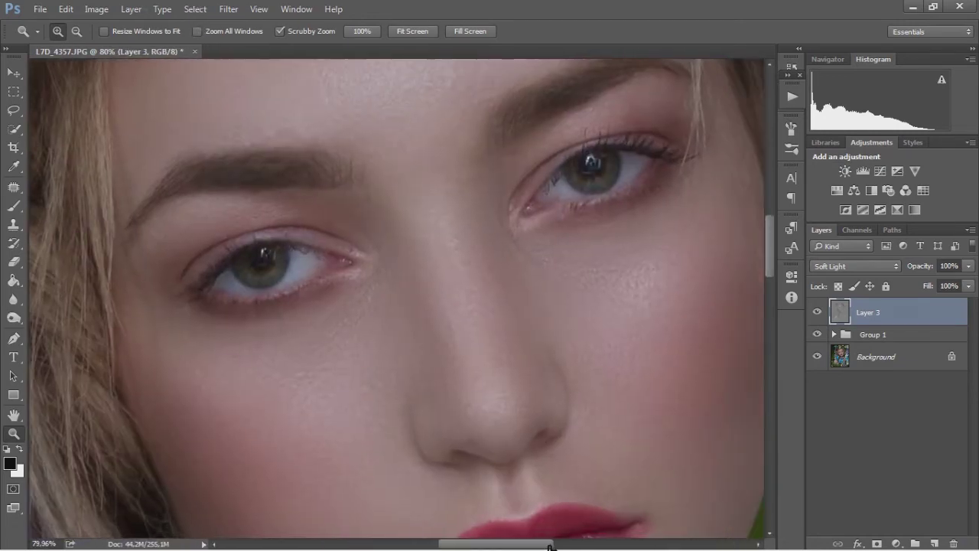
{"action": "left_click_drag", "start_coordinate": [550, 546], "coordinate": [556, 546]}
{"action": "left_click", "coordinate": [862, 170]}
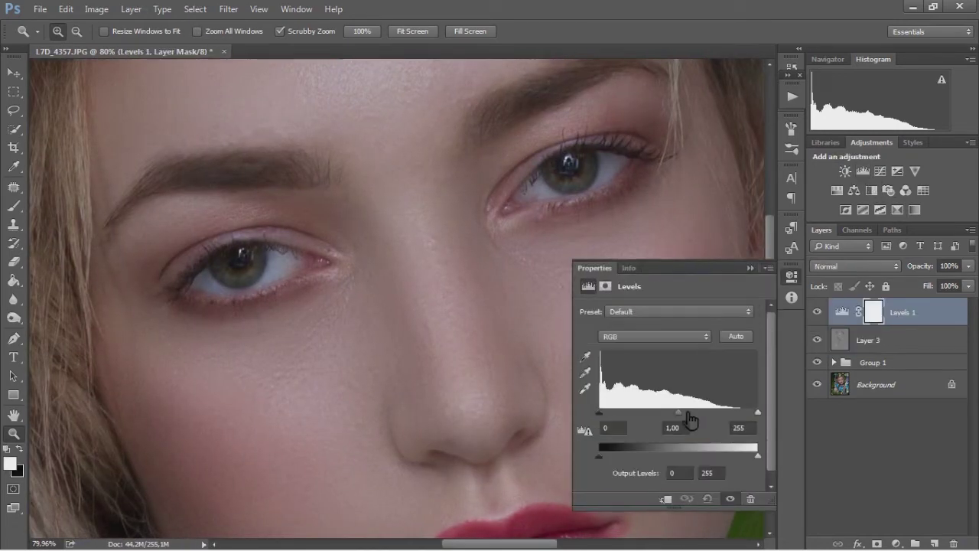
{"action": "left_click", "coordinate": [751, 267]}
- Lift the Curves midtones to brighten, then invert its mask to hide the effect
{"action": "left_click_drag", "start_coordinate": [903, 312], "coordinate": [953, 543]}
{"action": "left_click", "coordinate": [879, 170]}
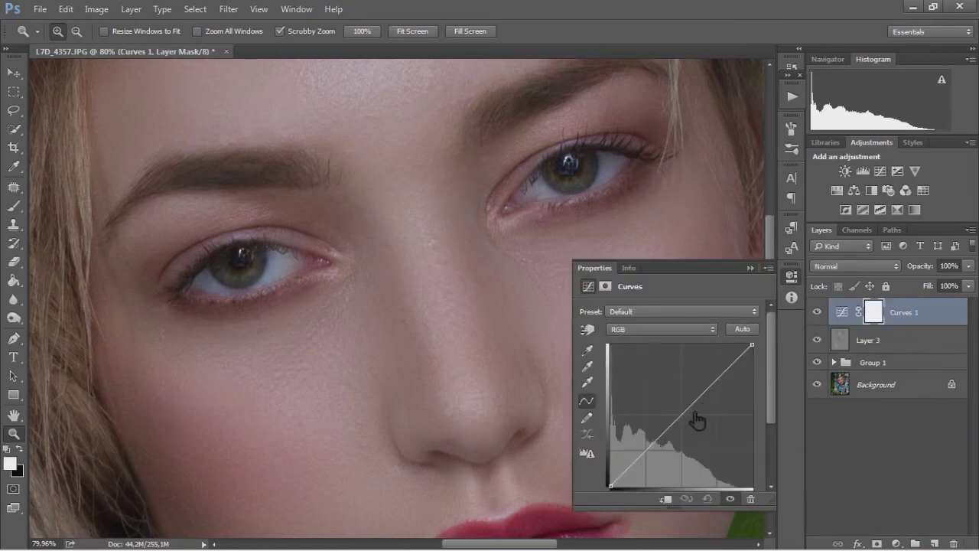
{"action": "left_click_drag", "start_coordinate": [674, 422], "coordinate": [675, 404]}
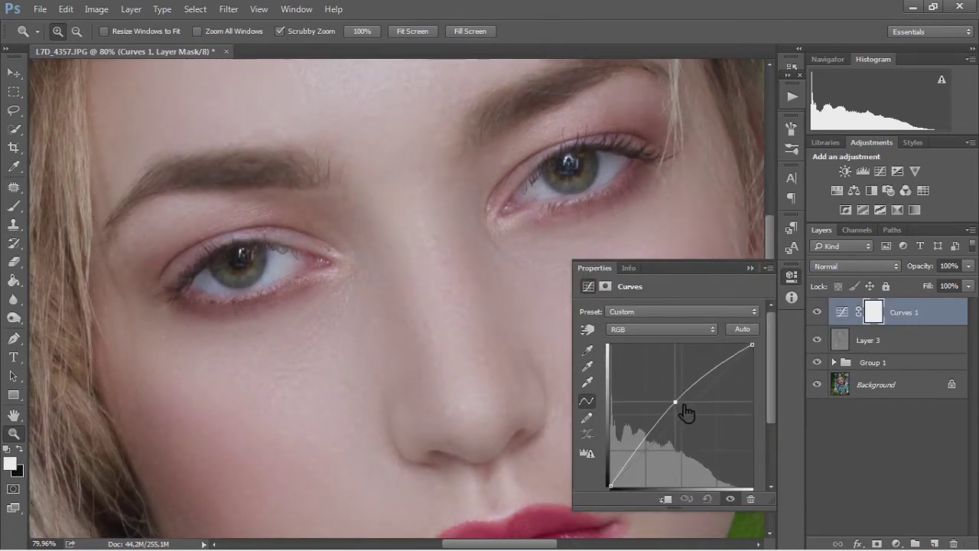
{"action": "left_click", "coordinate": [895, 320]}
{"action": "key", "text": "ctrl+i"}
- Paint white on the Curves mask over the whites of both eyes
{"action": "key", "text": "b"}
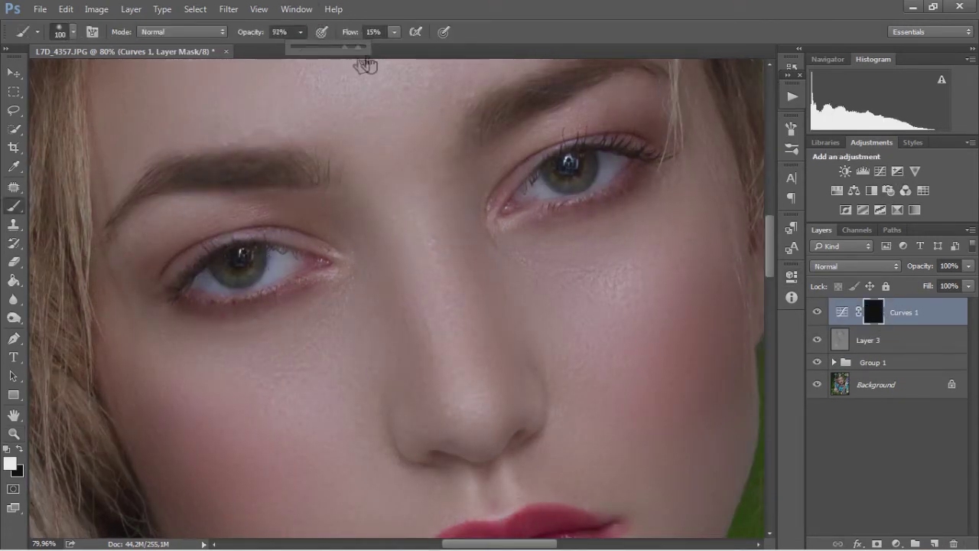
{"action": "key", "text": "bracketleft"}
{"action": "key", "text": "bracketleft"}
{"action": "key", "text": "bracketleft"}
{"action": "key", "text": "bracketleft"}
{"action": "key", "text": "bracketleft"}
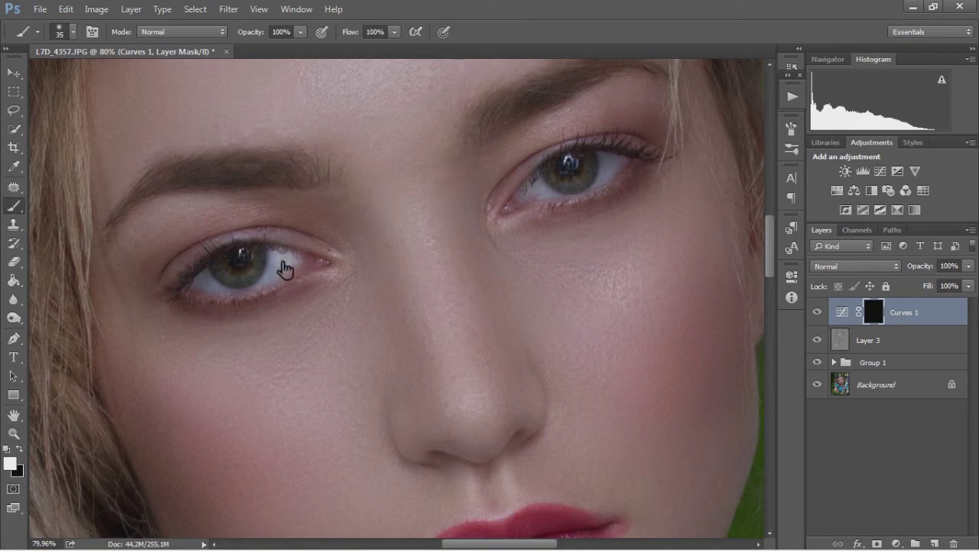
{"action": "mouse_move", "coordinate": [284, 267]}
{"action": "left_mouse_down"}
{"action": "mouse_move", "coordinate": [237, 300]}
{"action": "mouse_move", "coordinate": [215, 297]}
{"action": "left_mouse_up"}
{"action": "key", "text": "bracketright"}
{"action": "key", "text": "bracketleft"}
{"action": "key", "text": "bracketleft"}
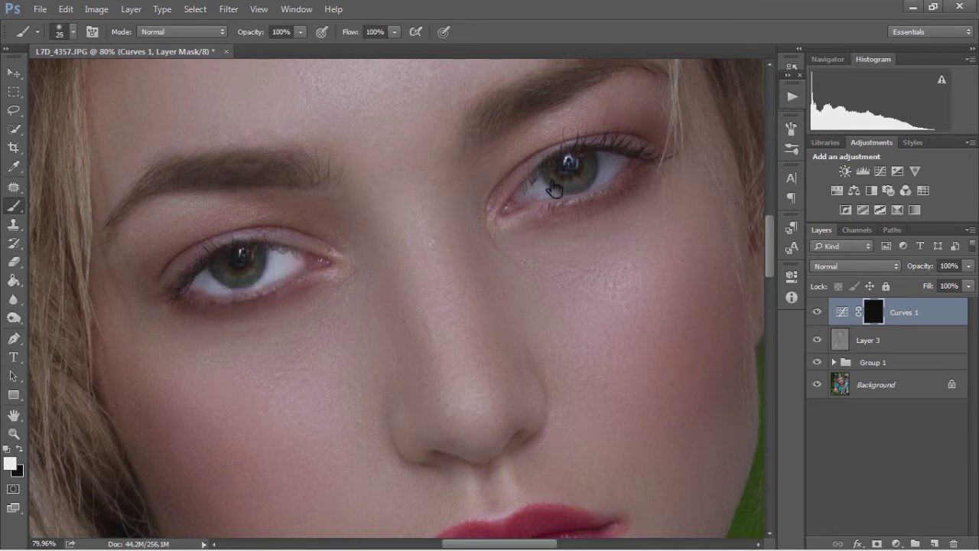
{"action": "left_click_drag", "start_coordinate": [528, 198], "coordinate": [561, 207]}
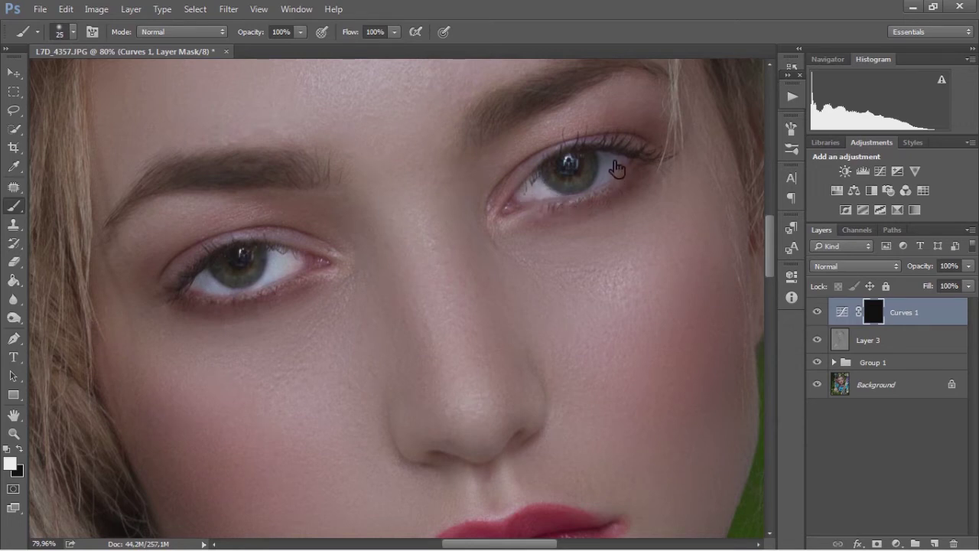
{"action": "left_click_drag", "start_coordinate": [630, 158], "coordinate": [620, 182]}
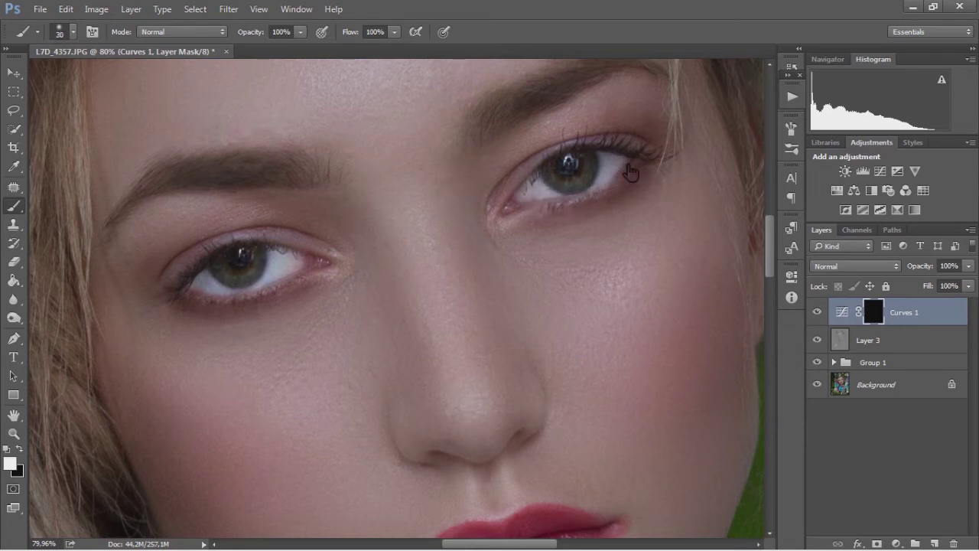
{"action": "left_click", "coordinate": [14, 433]}
- Add a new Layer 4 set to Overlay blending
{"action": "key", "text": "ctrl+0"}
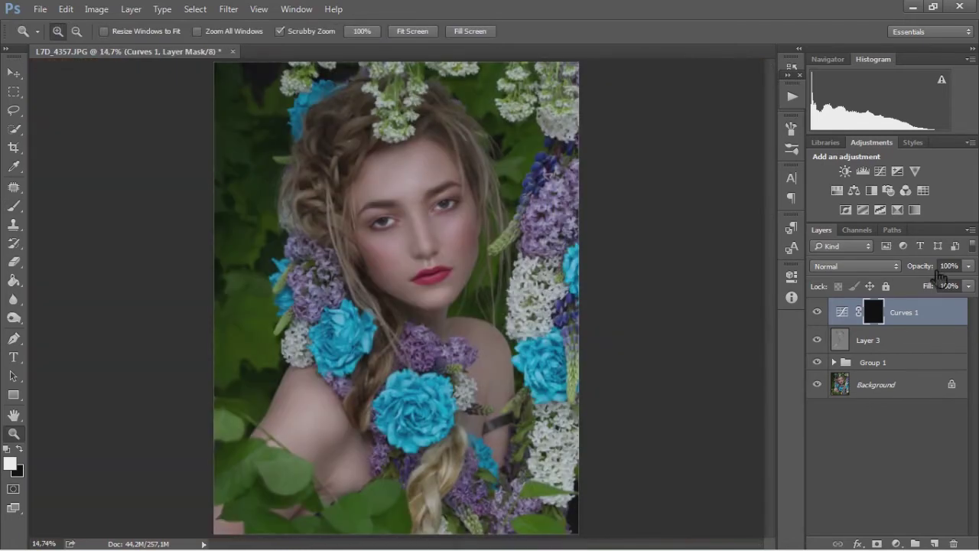
{"action": "left_click", "coordinate": [934, 543]}
{"action": "key", "text": "x"}
{"action": "left_click", "coordinate": [855, 265]}
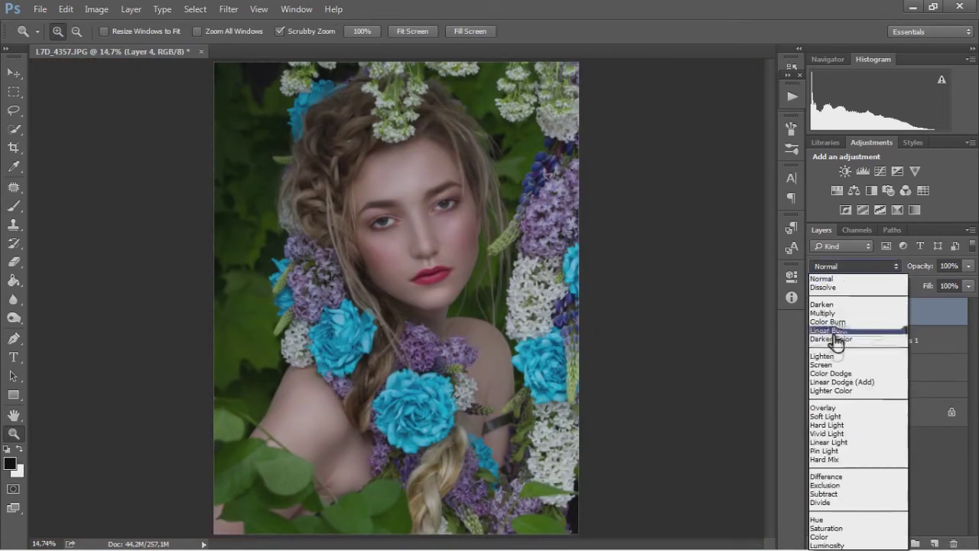
{"action": "left_click", "coordinate": [823, 407]}
- Paint white over the irises to brighten both eyes
{"action": "left_click_drag", "start_coordinate": [390, 228], "coordinate": [499, 348]}
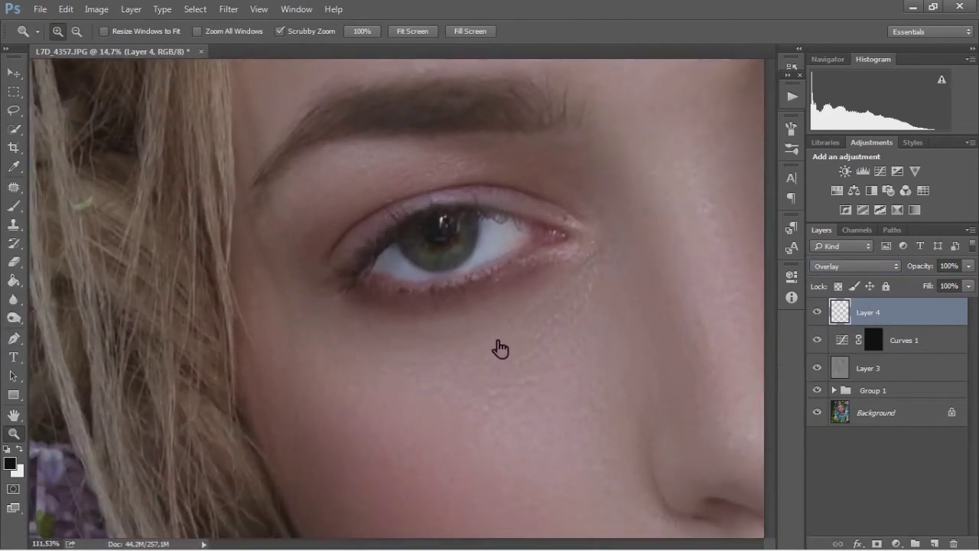
{"action": "key", "text": "b"}
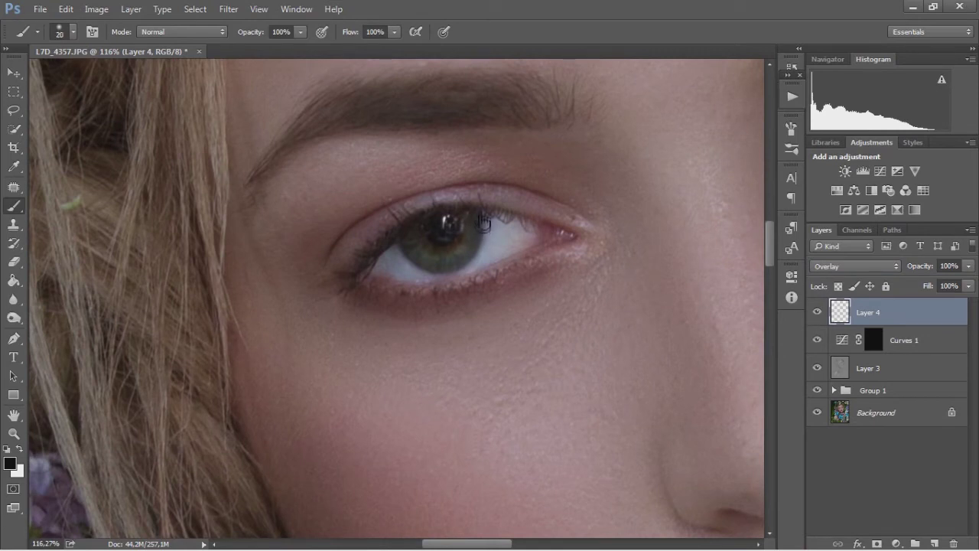
{"action": "key", "text": "x"}
{"action": "mouse_move", "coordinate": [476, 227]}
{"action": "left_mouse_down"}
{"action": "mouse_move", "coordinate": [463, 267]}
{"action": "mouse_move", "coordinate": [484, 246]}
{"action": "mouse_move", "coordinate": [426, 255]}
{"action": "mouse_move", "coordinate": [71, 253]}
{"action": "left_mouse_up"}
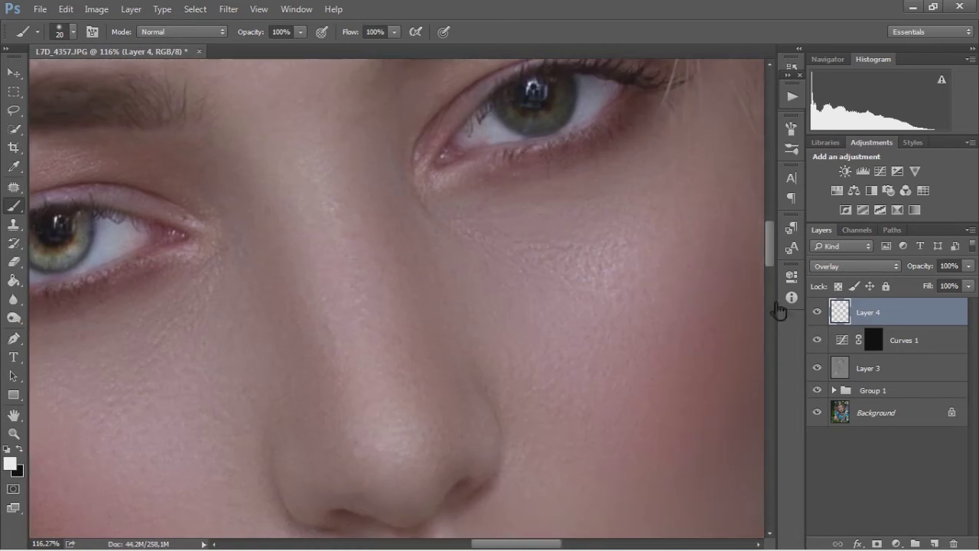
{"action": "mouse_move", "coordinate": [590, 88]}
{"action": "left_mouse_down"}
{"action": "mouse_move", "coordinate": [589, 218]}
{"action": "mouse_move", "coordinate": [540, 244]}
{"action": "mouse_move", "coordinate": [509, 230]}
{"action": "mouse_move", "coordinate": [564, 252]}
{"action": "mouse_move", "coordinate": [572, 204]}
{"action": "left_mouse_up"}
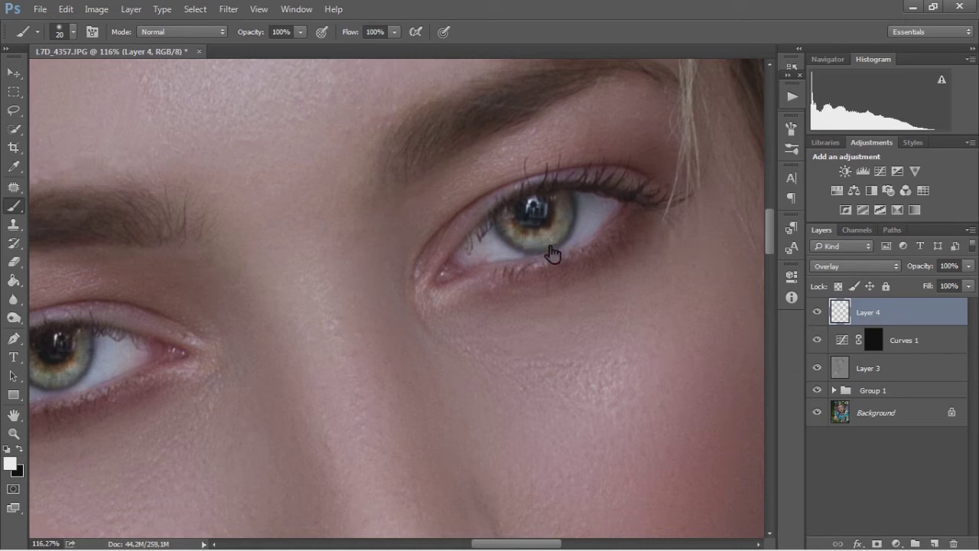
- Lower Layer 4 opacity to 74% and toggle it to compare before and after
{"action": "left_click", "coordinate": [13, 433]}
{"action": "right_click", "coordinate": [262, 321]}
{"action": "left_click", "coordinate": [306, 329]}
{"action": "left_click_drag", "start_coordinate": [933, 277], "coordinate": [916, 276]}
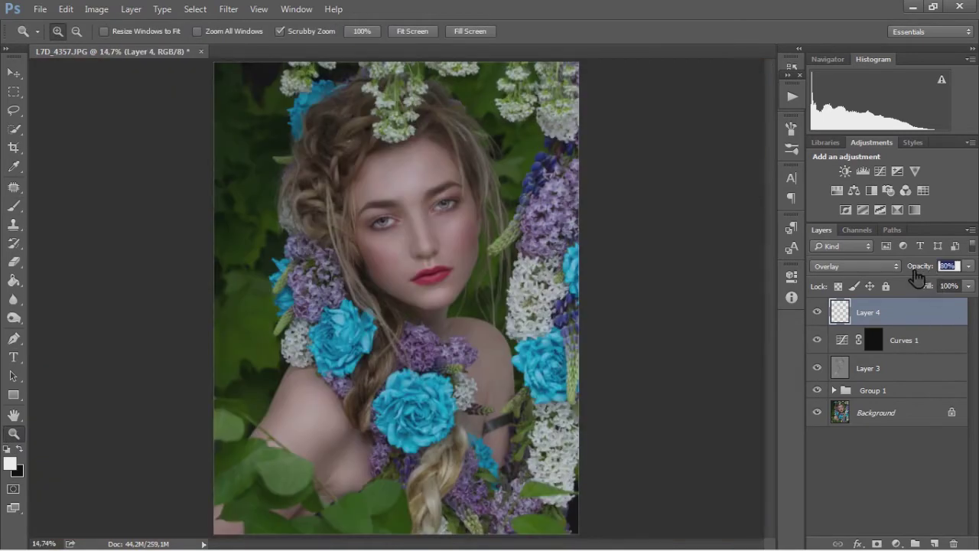
{"action": "left_click", "coordinate": [817, 312]}
{"action": "left_click_drag", "start_coordinate": [448, 262], "coordinate": [536, 356]}
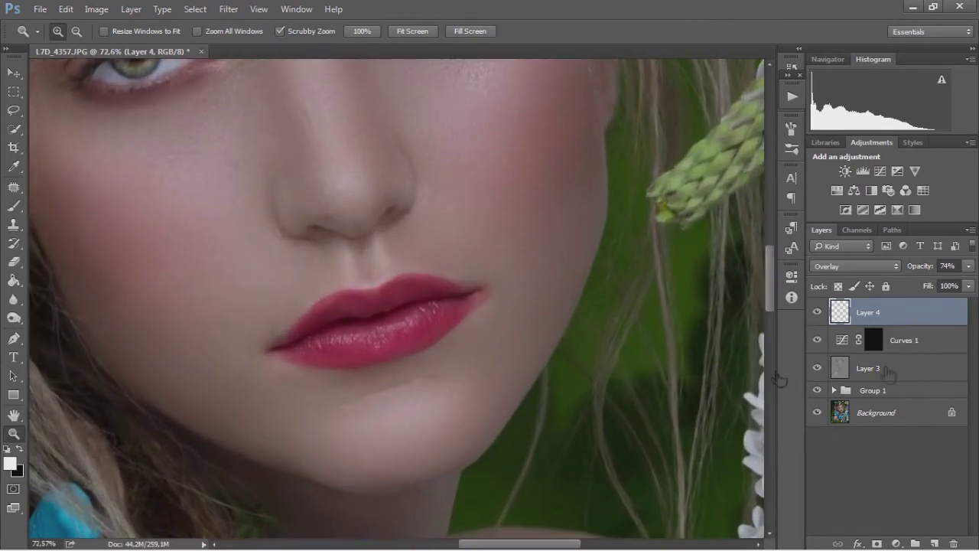
- Add a new Layer 5 in Normal mode with the standard brush ready
{"action": "left_click", "coordinate": [934, 543]}
{"action": "left_click", "coordinate": [854, 265]}
{"action": "left_click", "coordinate": [826, 277]}
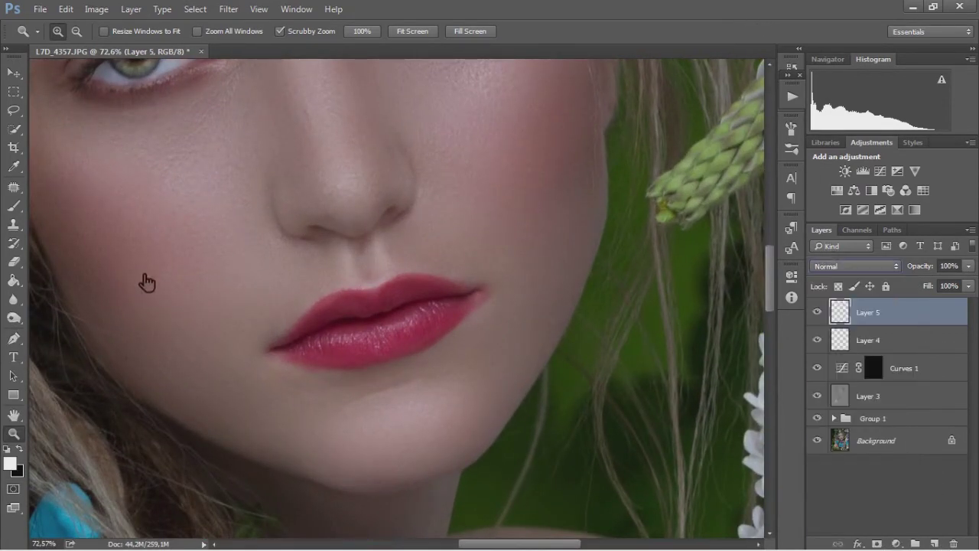
{"action": "left_click", "coordinate": [13, 205]}
{"action": "key", "text": "z"}
{"action": "left_click_drag", "start_coordinate": [407, 372], "coordinate": [389, 350]}
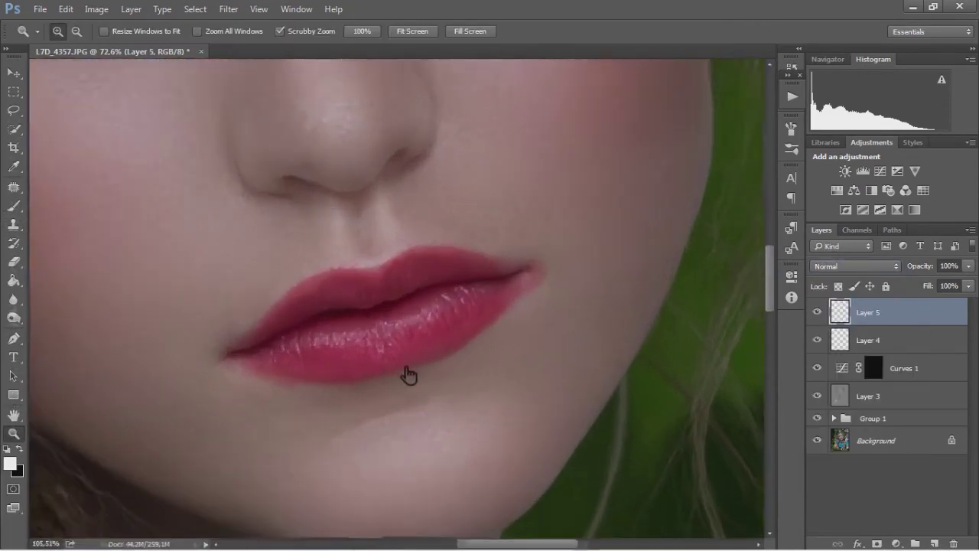
{"action": "left_click", "coordinate": [14, 205]}
{"action": "left_click", "coordinate": [58, 205]}
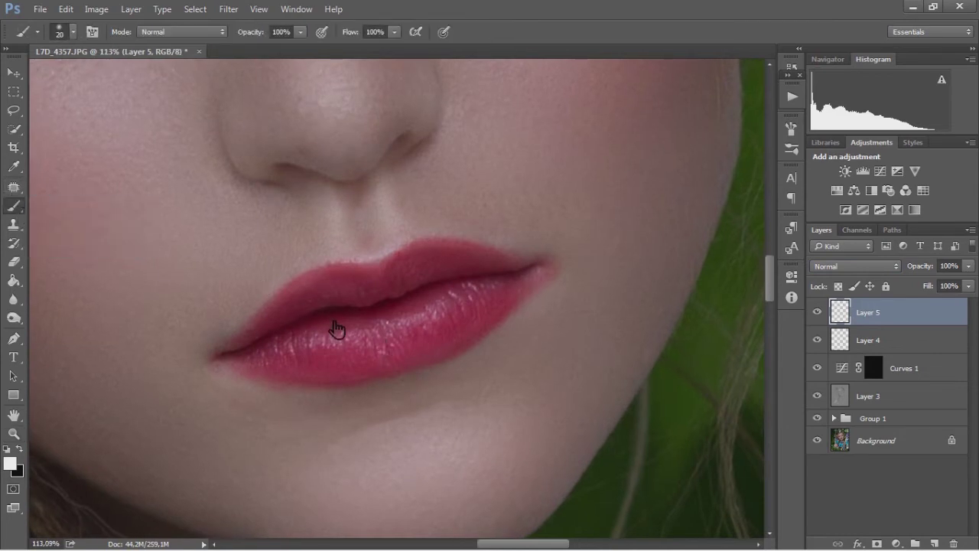
- Sample the dark lip red and paint it over both lips
{"action": "left_click", "coordinate": [398, 325], "text": "alt"}
{"action": "mouse_move", "coordinate": [496, 309]}
{"action": "left_mouse_down"}
{"action": "mouse_move", "coordinate": [455, 321]}
{"action": "mouse_move", "coordinate": [474, 306]}
{"action": "left_mouse_up"}
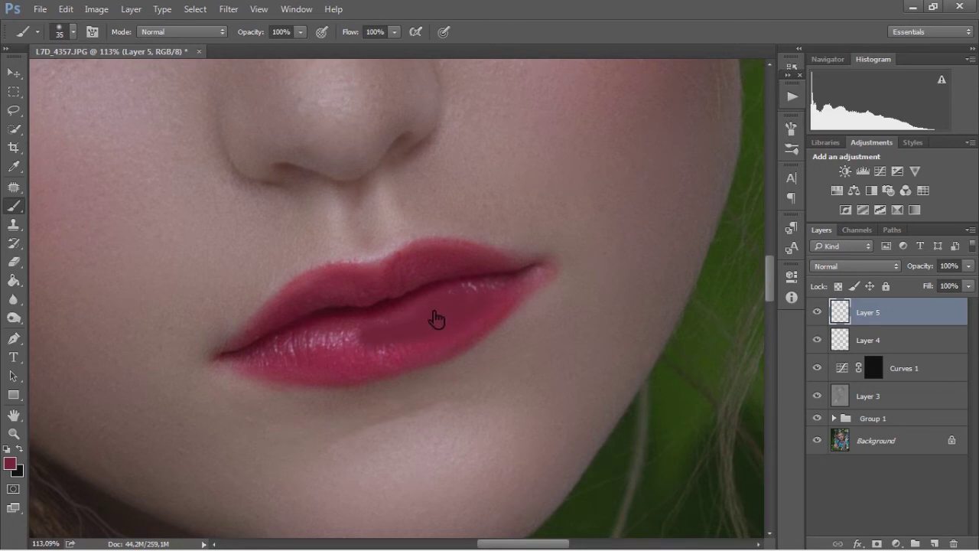
{"action": "key", "text": "ctrl+z"}
{"action": "key", "text": "["}
{"action": "mouse_move", "coordinate": [348, 359]}
{"action": "left_mouse_down"}
{"action": "mouse_move", "coordinate": [516, 291]}
{"action": "mouse_move", "coordinate": [528, 303]}
{"action": "mouse_move", "coordinate": [541, 281]}
{"action": "left_mouse_up"}
{"action": "mouse_move", "coordinate": [501, 329]}
{"action": "left_mouse_down"}
{"action": "mouse_move", "coordinate": [415, 375]}
{"action": "mouse_move", "coordinate": [300, 375]}
{"action": "mouse_move", "coordinate": [302, 344]}
{"action": "mouse_move", "coordinate": [420, 316]}
{"action": "mouse_move", "coordinate": [304, 360]}
{"action": "mouse_move", "coordinate": [505, 315]}
{"action": "mouse_move", "coordinate": [481, 263]}
{"action": "mouse_move", "coordinate": [312, 295]}
{"action": "mouse_move", "coordinate": [264, 335]}
{"action": "mouse_move", "coordinate": [533, 283]}
{"action": "mouse_move", "coordinate": [497, 284]}
{"action": "left_mouse_up"}
{"action": "key", "text": "]"}
{"action": "key", "text": "]"}
{"action": "mouse_move", "coordinate": [419, 275]}
{"action": "left_mouse_down"}
{"action": "mouse_move", "coordinate": [332, 319]}
{"action": "mouse_move", "coordinate": [304, 310]}
{"action": "mouse_move", "coordinate": [323, 321]}
{"action": "left_mouse_up"}
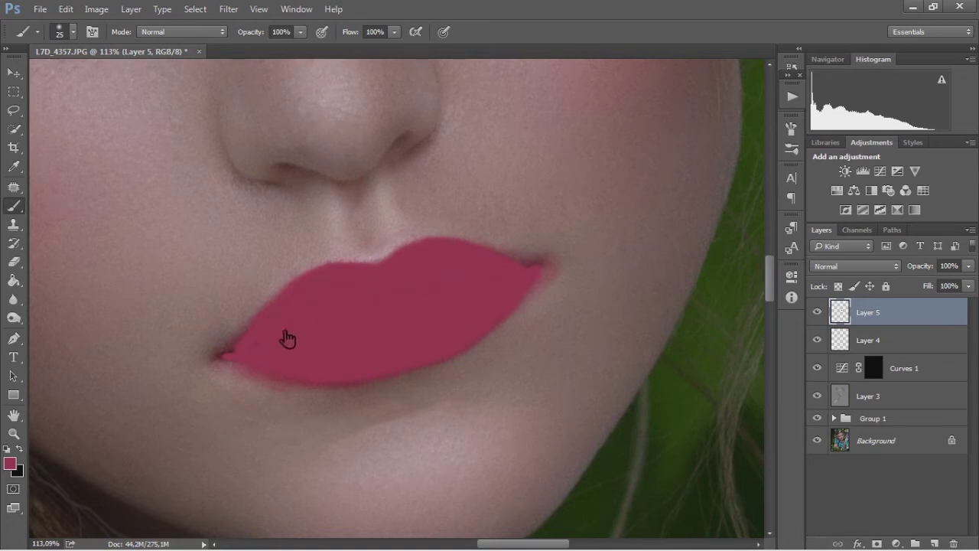
- Try Color and Soft Light blending on the lip layer
{"action": "left_click", "coordinate": [854, 265]}
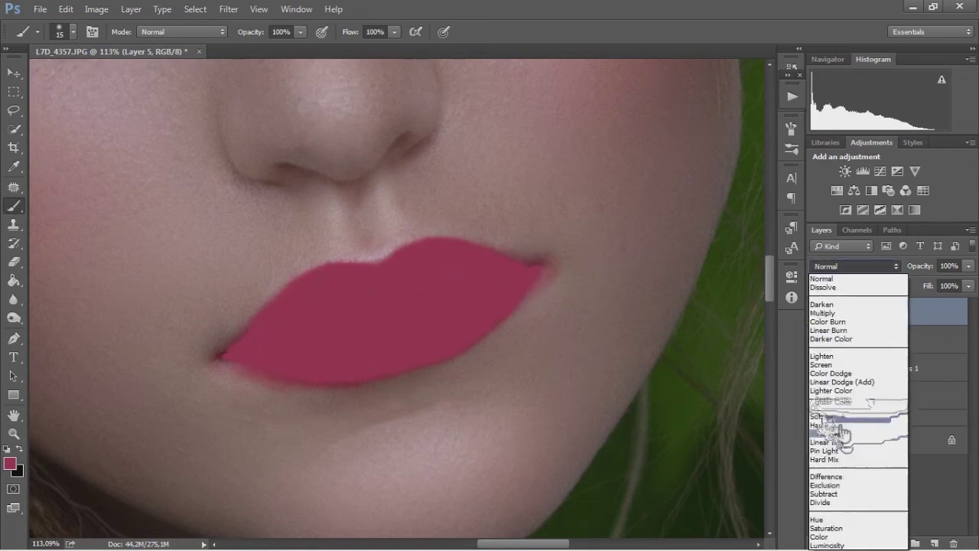
{"action": "left_click", "coordinate": [833, 540]}
{"action": "key", "text": "z"}
{"action": "key", "text": "ctrl+0"}
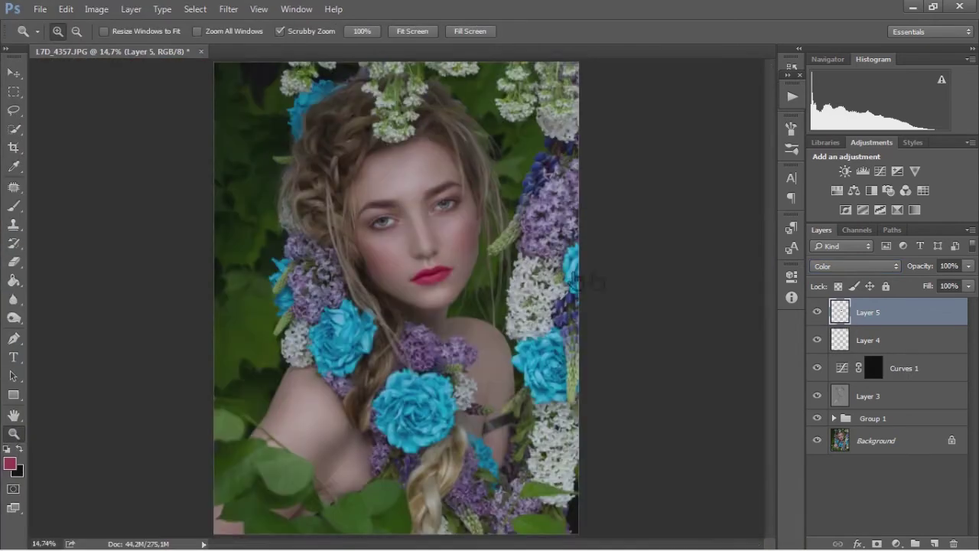
{"action": "left_click", "coordinate": [501, 252]}
{"action": "left_click", "coordinate": [854, 266]}
{"action": "left_click", "coordinate": [826, 416]}
- Set the lip layer to Overlay at 20% opacity
{"action": "left_click", "coordinate": [854, 265]}
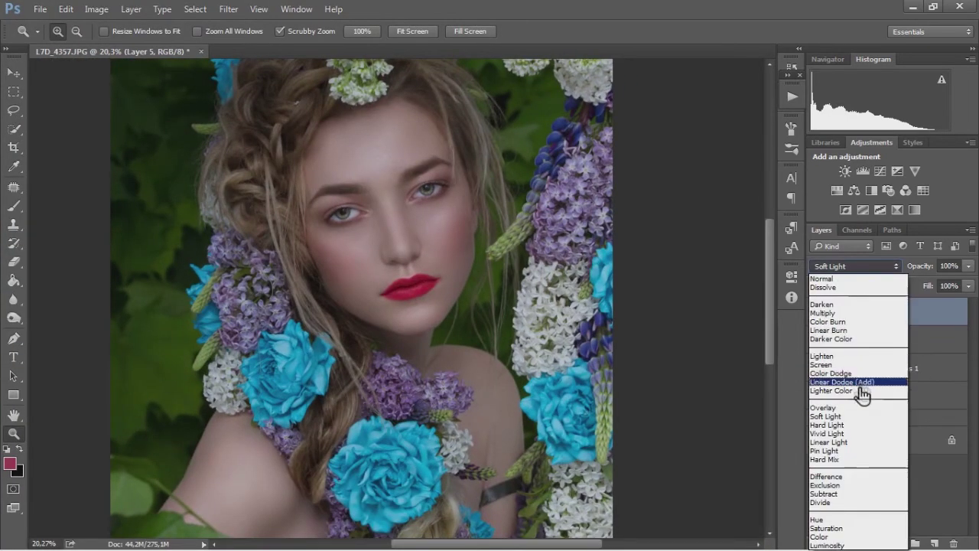
{"action": "left_click", "coordinate": [861, 408]}
{"action": "left_click_drag", "start_coordinate": [933, 272], "coordinate": [885, 283]}
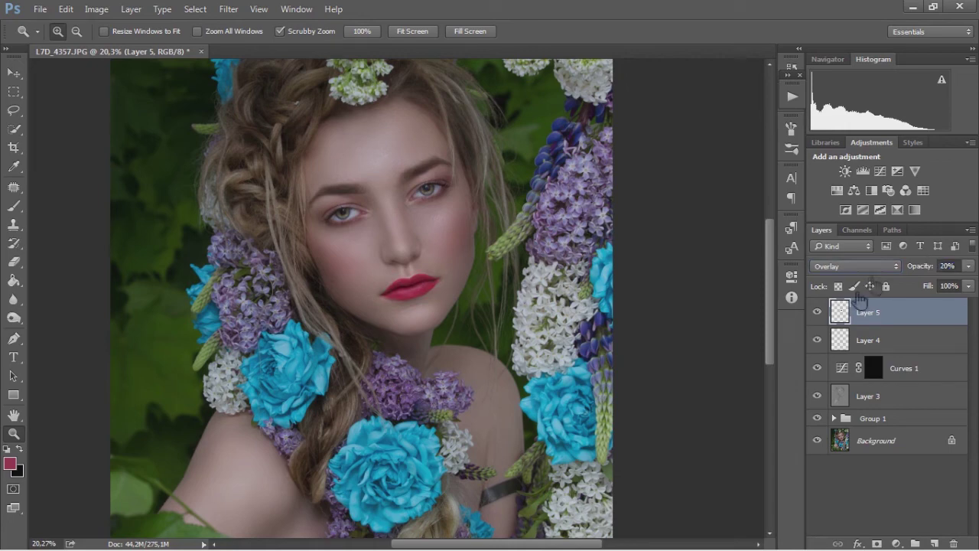
{"action": "type", "text": "20"}
{"action": "key", "text": "Return"}
{"action": "key", "text": "ctrl+0"}
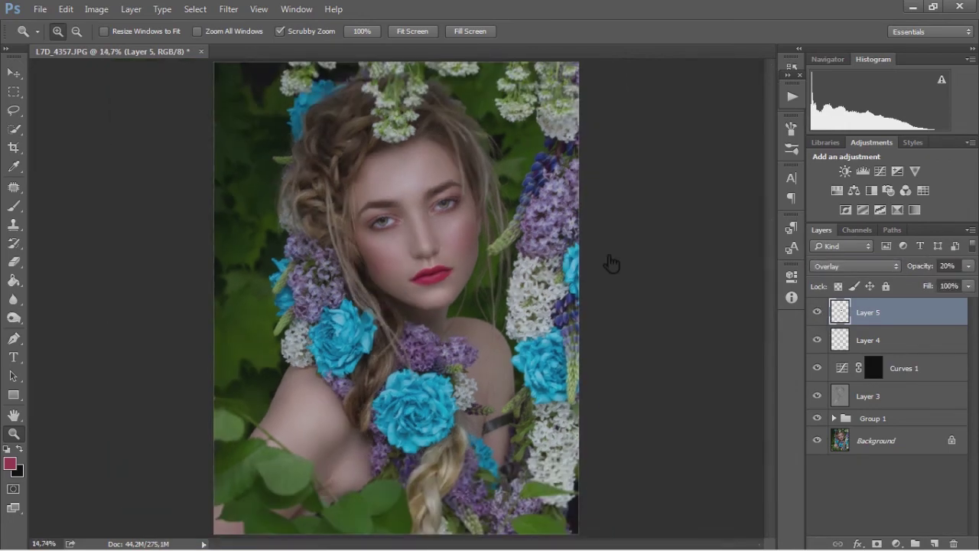
- Add Selective Color with less cyan and more magenta in Reds, then select Yellows
{"action": "left_click", "coordinate": [824, 390]}
{"action": "left_click", "coordinate": [824, 390]}
{"action": "left_click", "coordinate": [913, 211]}
{"action": "left_click_drag", "start_coordinate": [673, 364], "coordinate": [633, 364]}
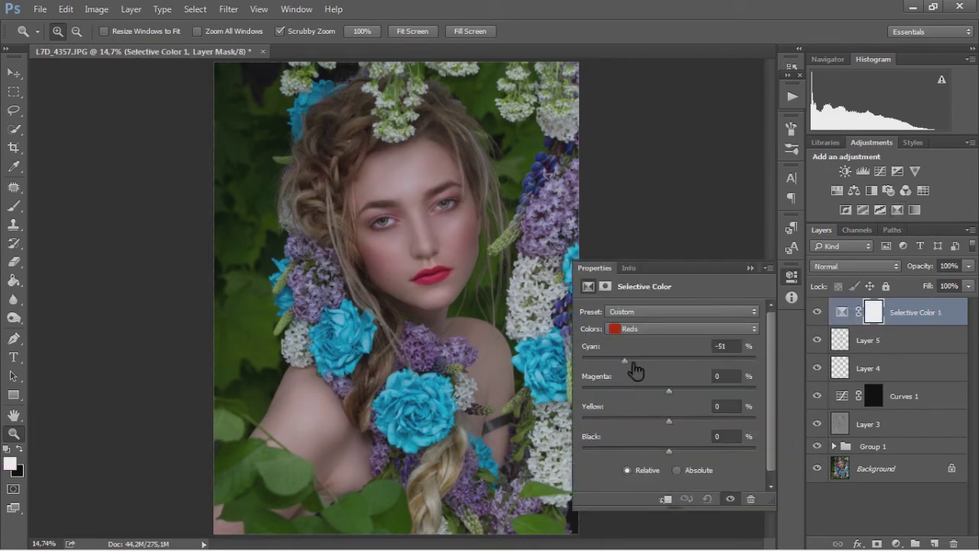
{"action": "left_click_drag", "start_coordinate": [670, 391], "coordinate": [682, 391]}
{"action": "left_click", "coordinate": [677, 329]}
{"action": "left_click", "coordinate": [674, 343]}
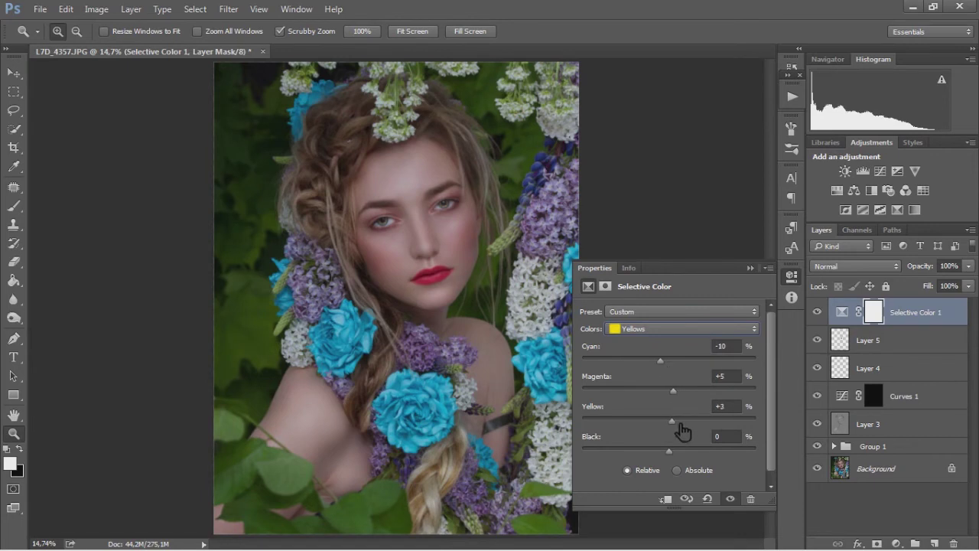
- Add a Color Balance adjustment targeting the Highlights
{"action": "left_click", "coordinate": [855, 191]}
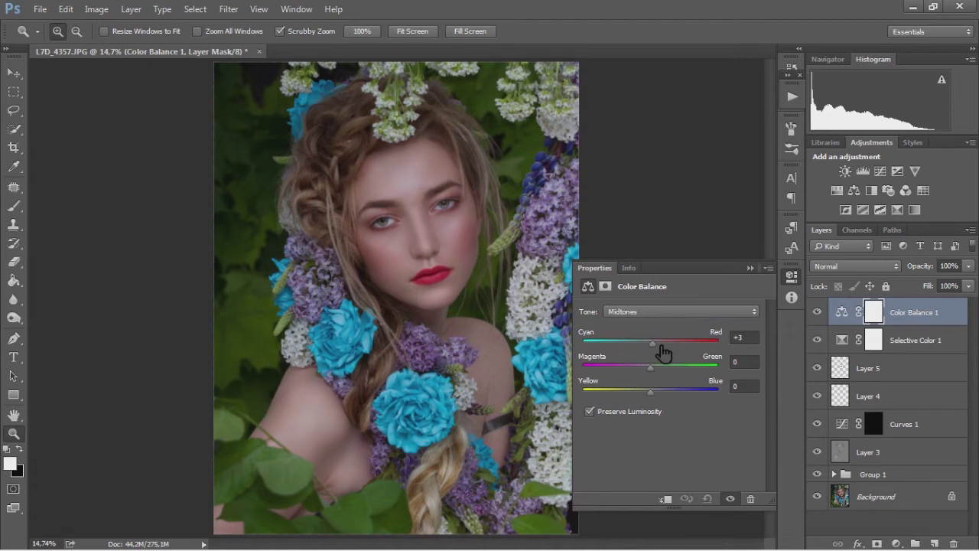
{"action": "left_click", "coordinate": [673, 311]}
{"action": "left_click", "coordinate": [656, 341]}
{"action": "left_click", "coordinate": [750, 268]}
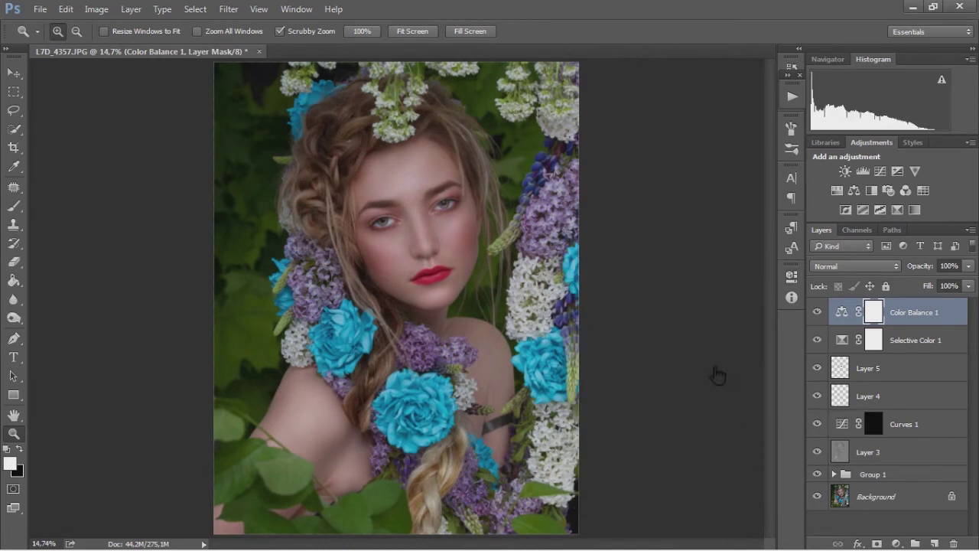
- Group the adjustments as Group 2, Layers 4–5 as Group 3, and stamp visible into Layer 6
{"action": "left_click", "coordinate": [962, 346], "text": "shift"}
{"action": "left_click_drag", "start_coordinate": [961, 350], "coordinate": [916, 543]}
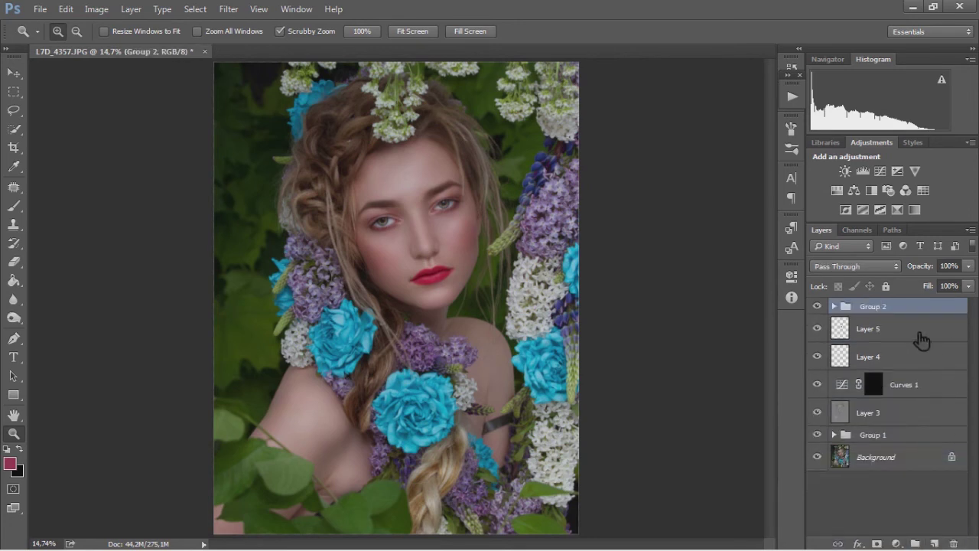
{"action": "left_click", "coordinate": [921, 340]}
{"action": "left_click_drag", "start_coordinate": [921, 356], "coordinate": [915, 543]}
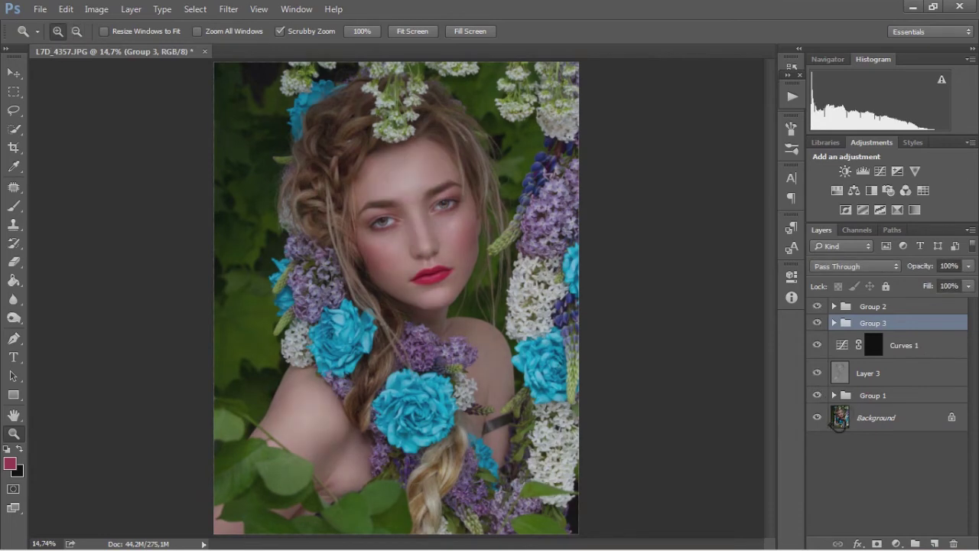
{"action": "left_click", "coordinate": [917, 309]}
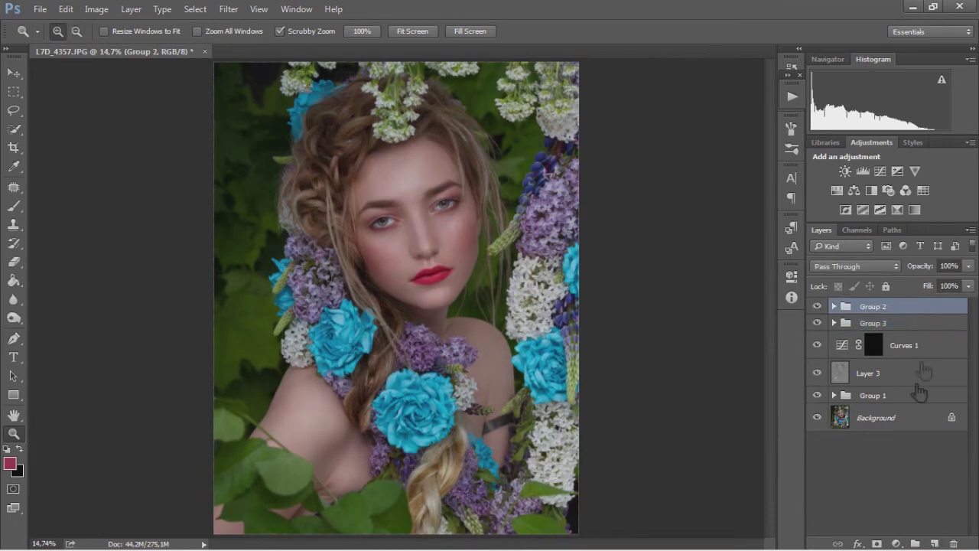
{"action": "key", "text": "ctrl+shift+alt+e"}
{"action": "left_click", "coordinate": [229, 9]}
- In Camera Raw, raise contrast, shadows, whites and temperature, and set vibrance to +13
{"action": "left_click", "coordinate": [260, 86]}
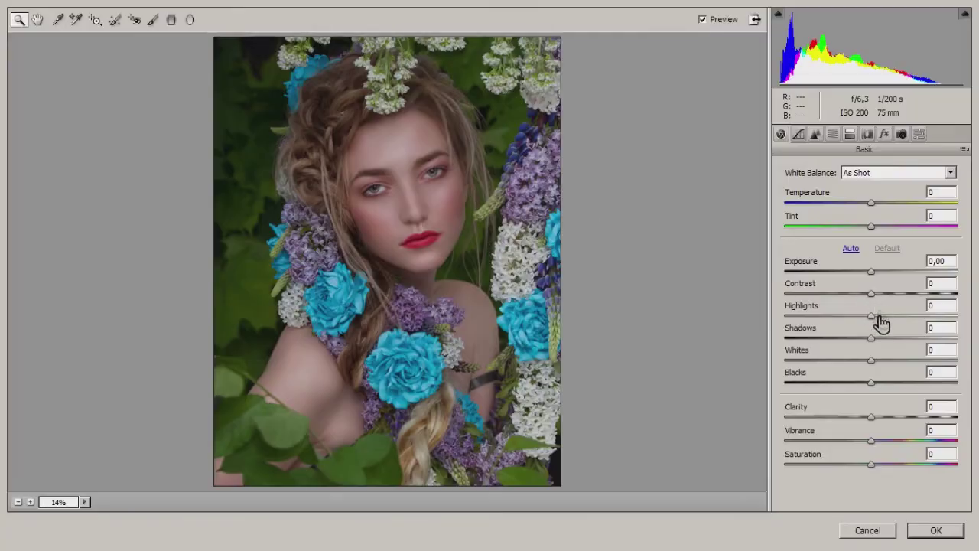
{"action": "left_click_drag", "start_coordinate": [871, 294], "coordinate": [892, 305]}
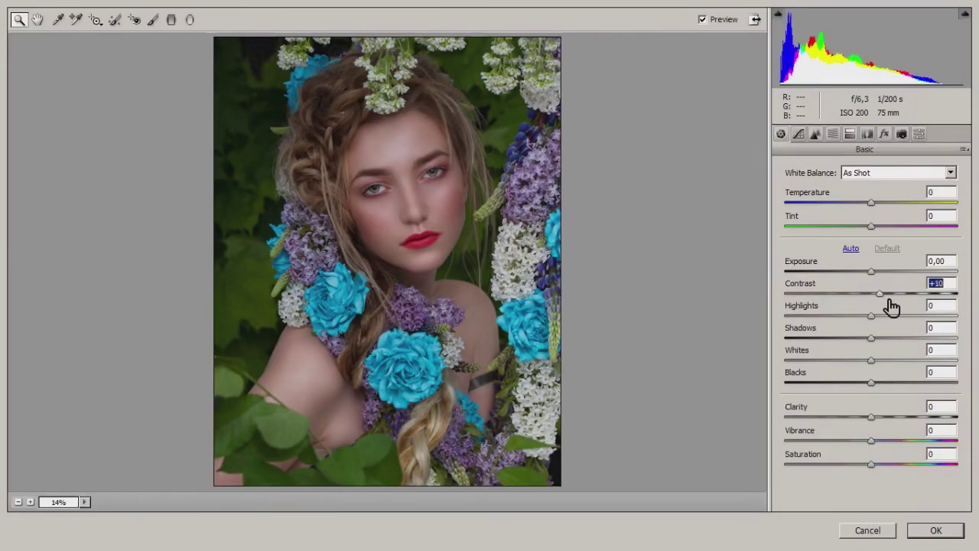
{"action": "mouse_move", "coordinate": [881, 342]}
{"action": "left_mouse_down"}
{"action": "mouse_move", "coordinate": [900, 344]}
{"action": "mouse_move", "coordinate": [880, 316]}
{"action": "left_mouse_up"}
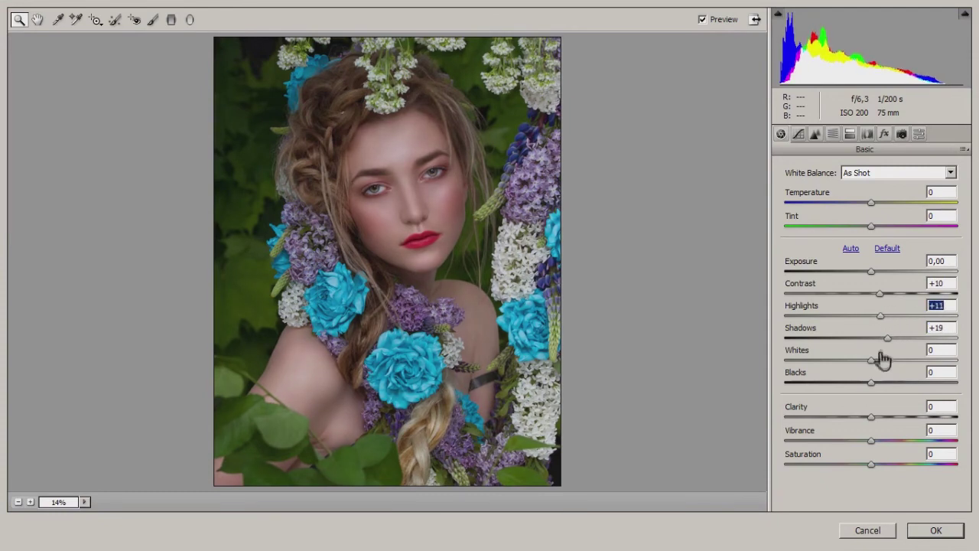
{"action": "left_click_drag", "start_coordinate": [881, 359], "coordinate": [892, 368]}
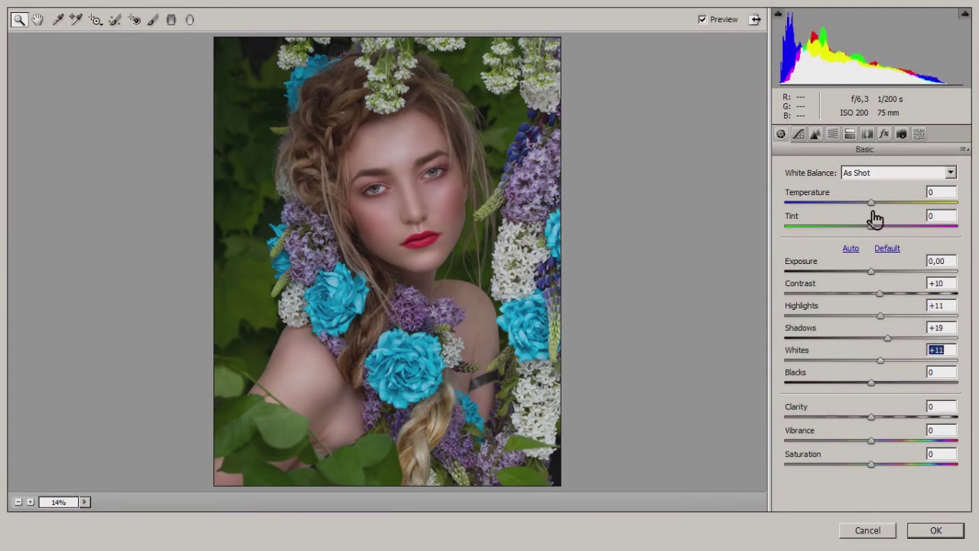
{"action": "left_click_drag", "start_coordinate": [872, 214], "coordinate": [886, 214]}
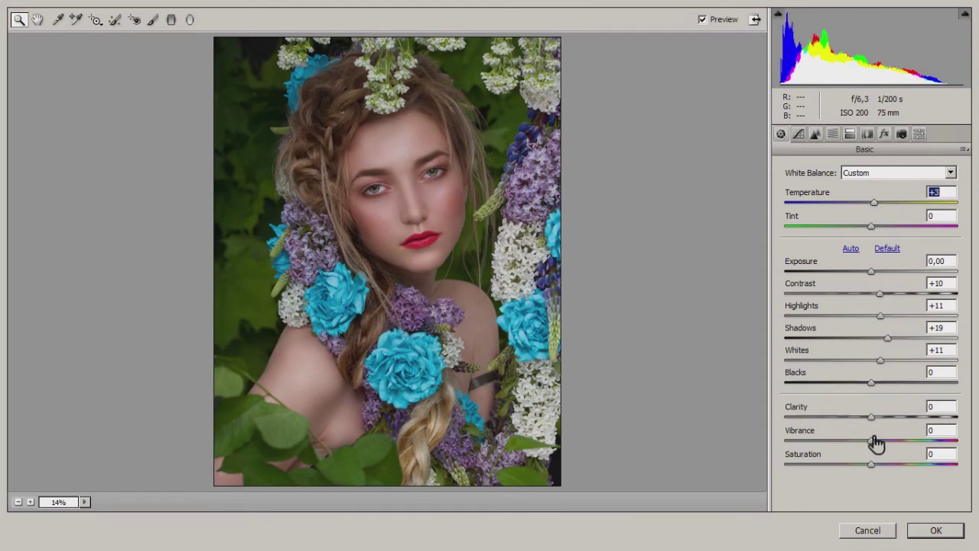
{"action": "mouse_move", "coordinate": [875, 444]}
{"action": "left_mouse_down"}
{"action": "mouse_move", "coordinate": [896, 448]}
{"action": "mouse_move", "coordinate": [878, 475]}
{"action": "left_mouse_up"}
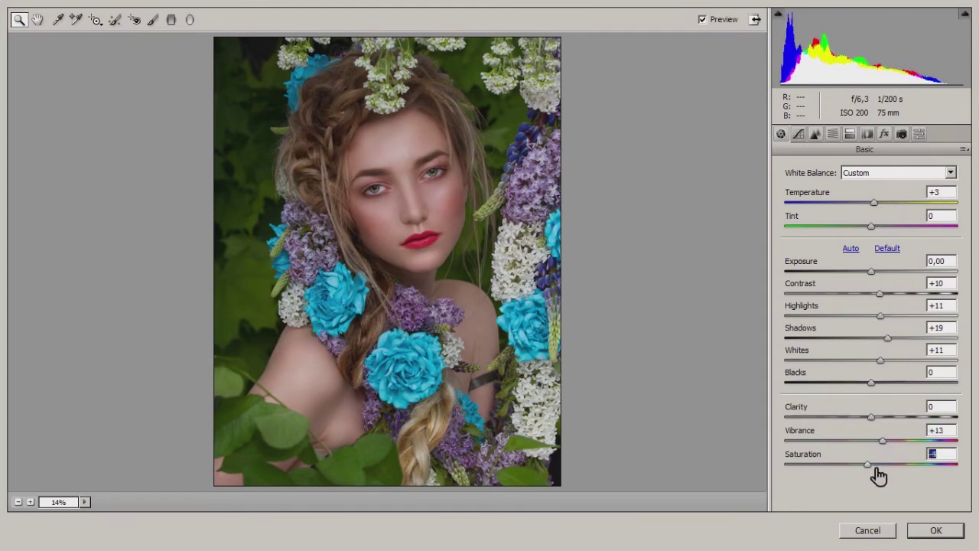
- Brighten orange luminance to +20, desaturate the reds, adjust contrast and apply the grade
{"action": "left_click", "coordinate": [832, 134]}
{"action": "mouse_move", "coordinate": [885, 260]}
{"action": "left_mouse_down"}
{"action": "mouse_move", "coordinate": [897, 260]}
{"action": "mouse_move", "coordinate": [890, 238]}
{"action": "left_mouse_up"}
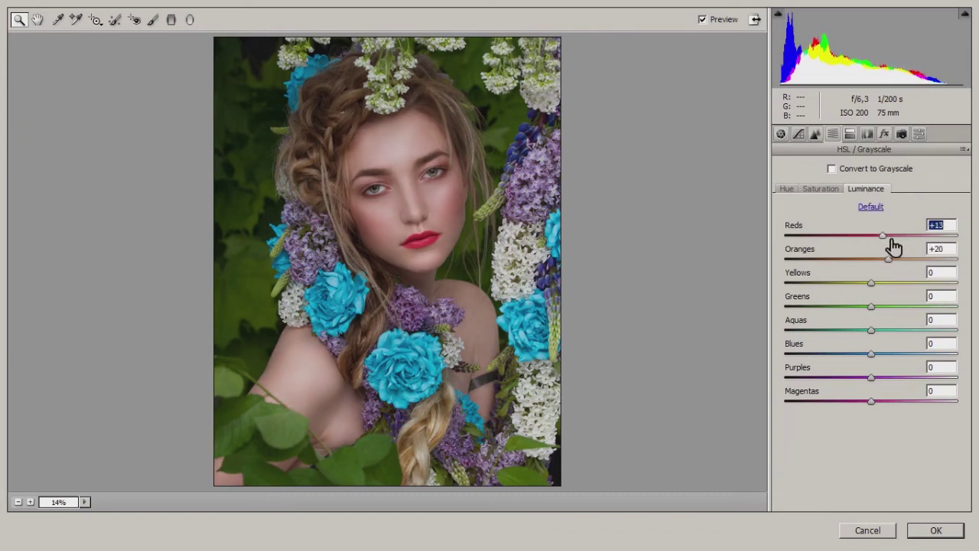
{"action": "left_click", "coordinate": [821, 188]}
{"action": "left_click_drag", "start_coordinate": [876, 243], "coordinate": [880, 264]}
{"action": "left_click", "coordinate": [867, 190]}
{"action": "left_click", "coordinate": [781, 134]}
{"action": "left_click_drag", "start_coordinate": [893, 300], "coordinate": [890, 298]}
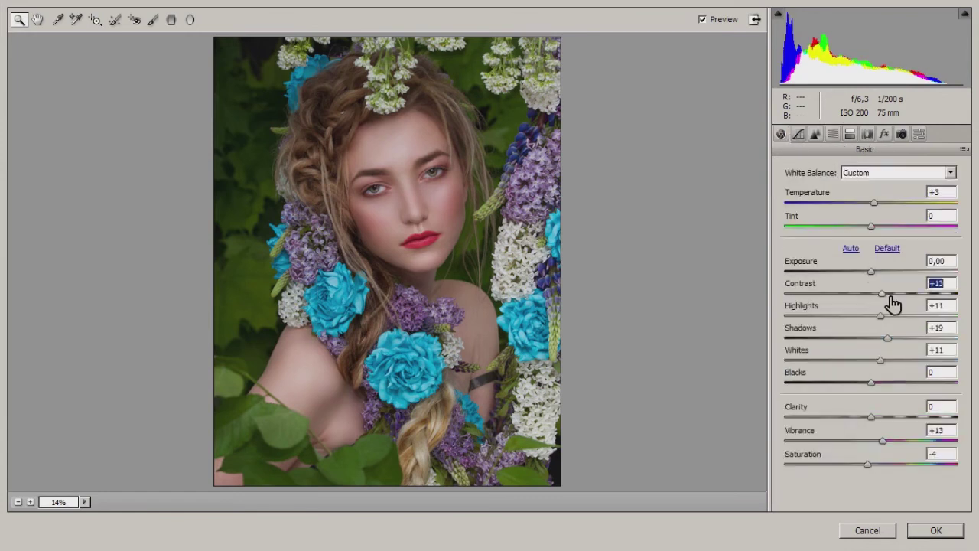
{"action": "left_click", "coordinate": [919, 134]}
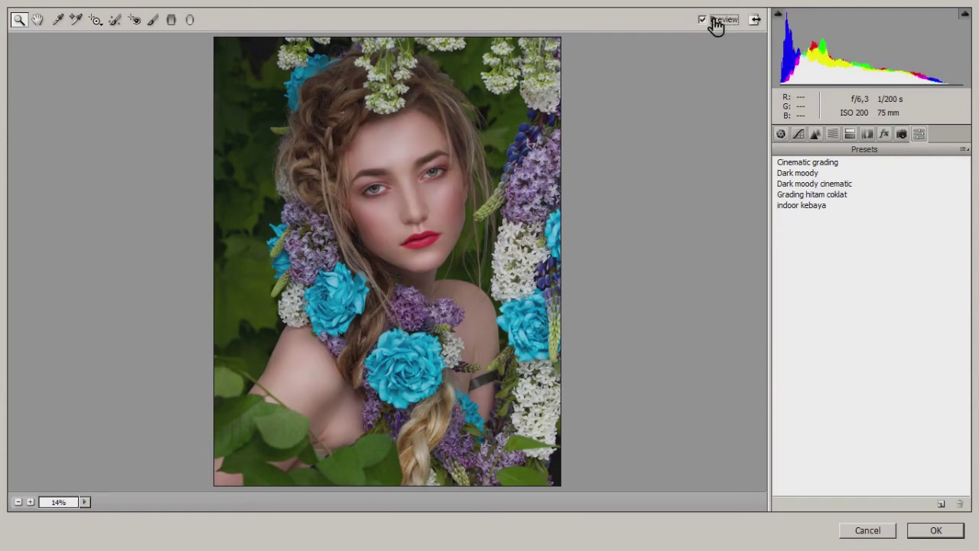
{"action": "left_click", "coordinate": [784, 135]}
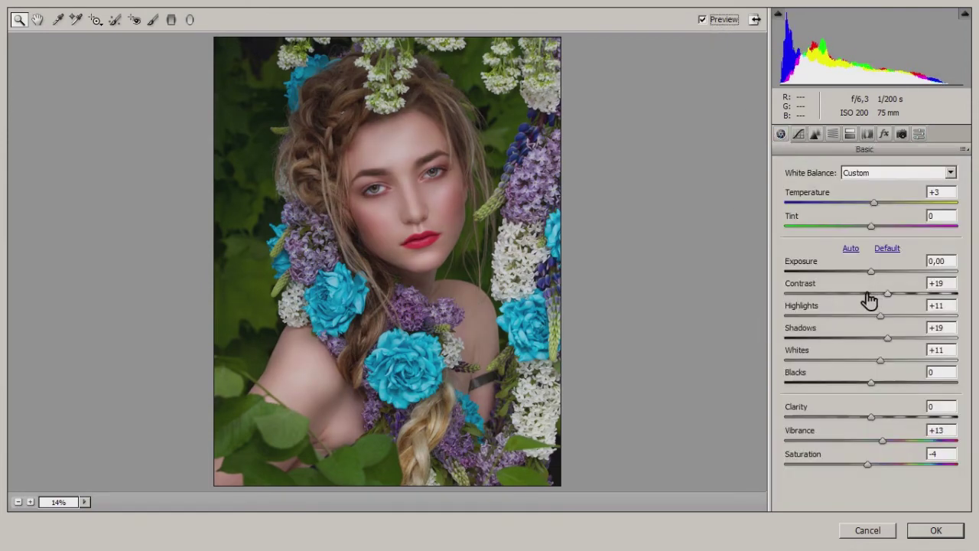
{"action": "left_click", "coordinate": [935, 529]}
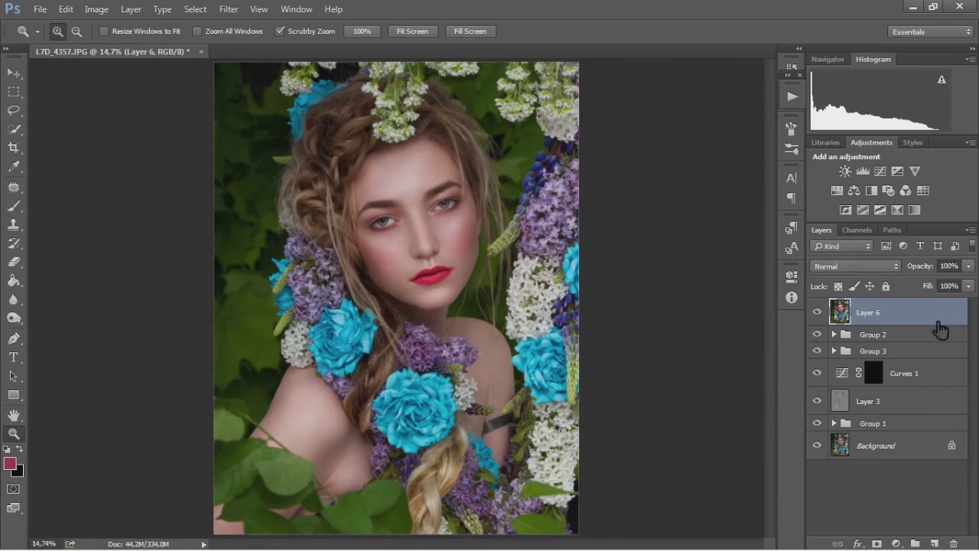
- Fill Layer 6 with 50% Gray and reset default colours
{"action": "left_click", "coordinate": [96, 9]}
{"action": "left_click", "coordinate": [84, 192]}
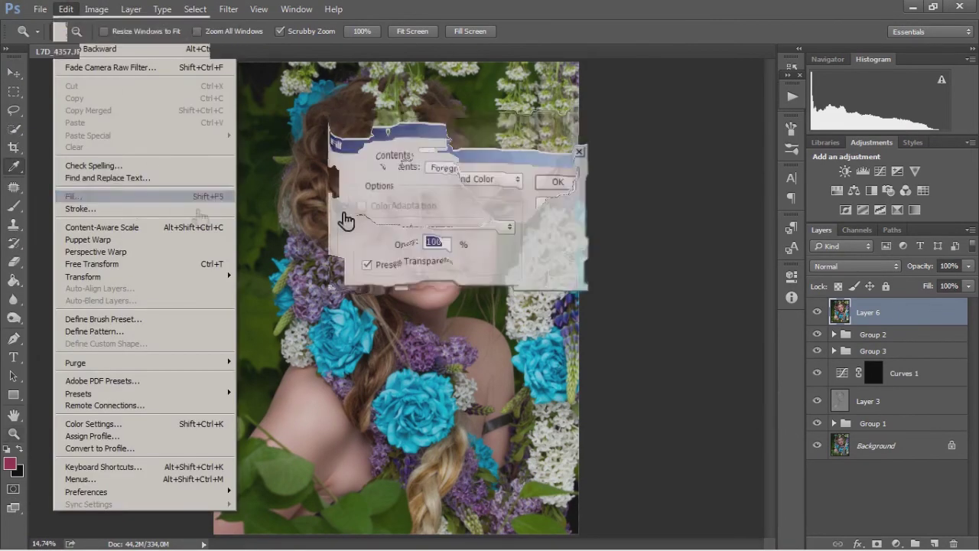
{"action": "left_click", "coordinate": [468, 145]}
{"action": "left_click", "coordinate": [482, 250]}
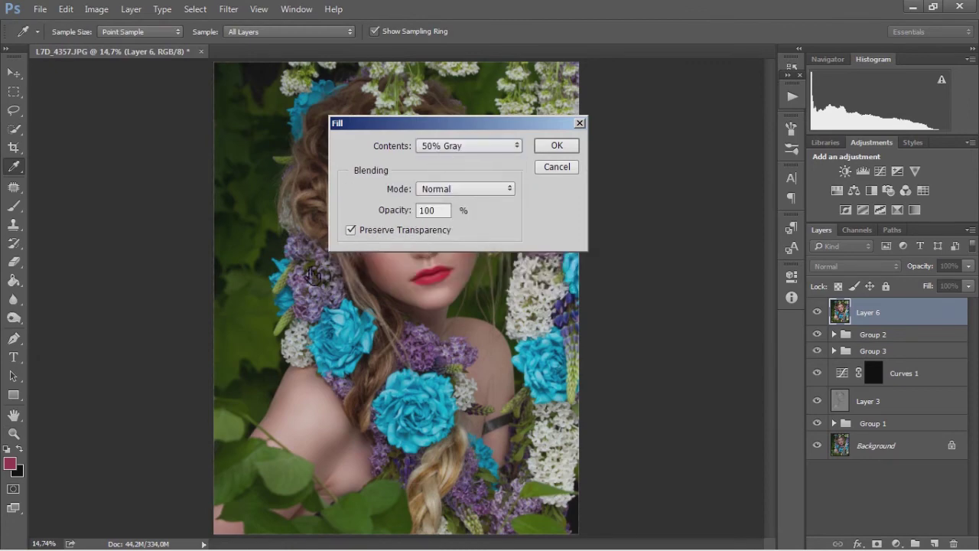
{"action": "left_click", "coordinate": [557, 146]}
{"action": "key", "text": "z"}
{"action": "key", "text": "d"}
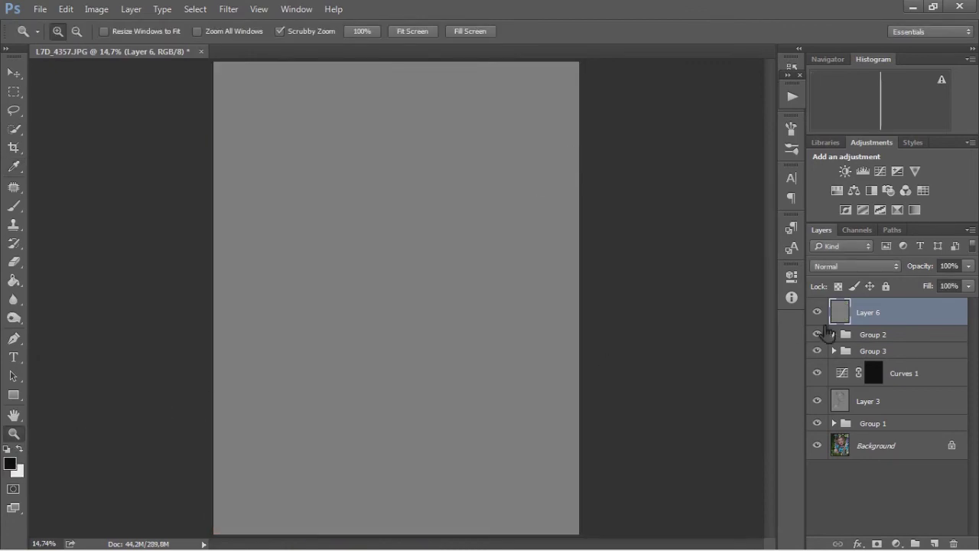
- Convert Layer 6 to a Smart Object and apply a Sandstone Texturizer at 131% scaling
{"action": "right_click", "coordinate": [845, 315]}
{"action": "left_click", "coordinate": [792, 271]}
{"action": "left_click", "coordinate": [228, 9]}
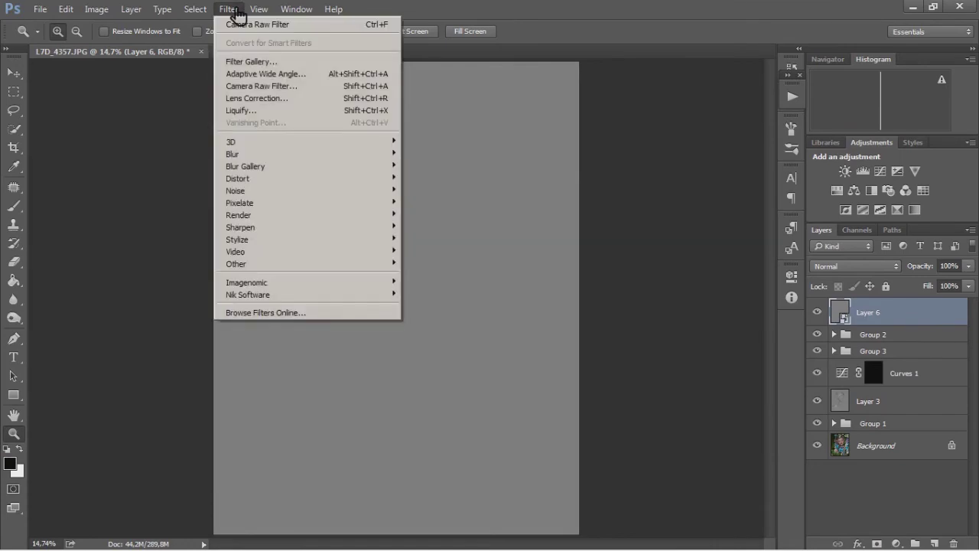
{"action": "left_click", "coordinate": [243, 62]}
{"action": "left_click", "coordinate": [635, 113]}
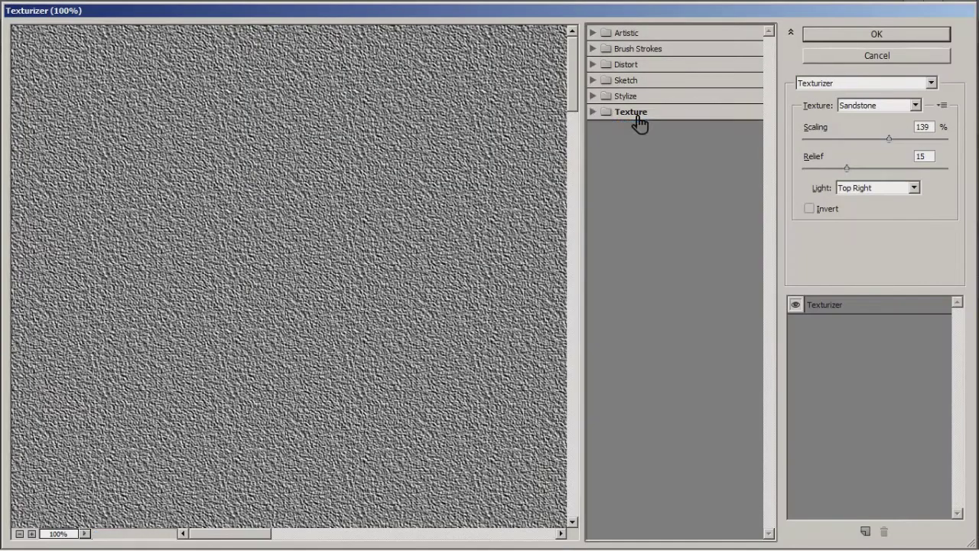
{"action": "left_click", "coordinate": [932, 83]}
{"action": "left_click", "coordinate": [938, 91]}
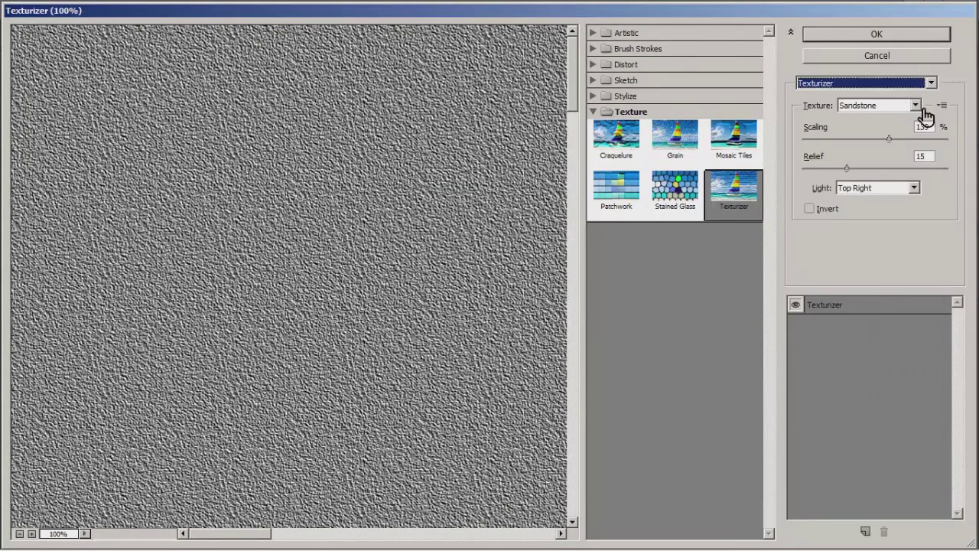
{"action": "key", "text": "Tab"}
{"action": "left_click_drag", "start_coordinate": [890, 144], "coordinate": [884, 145]}
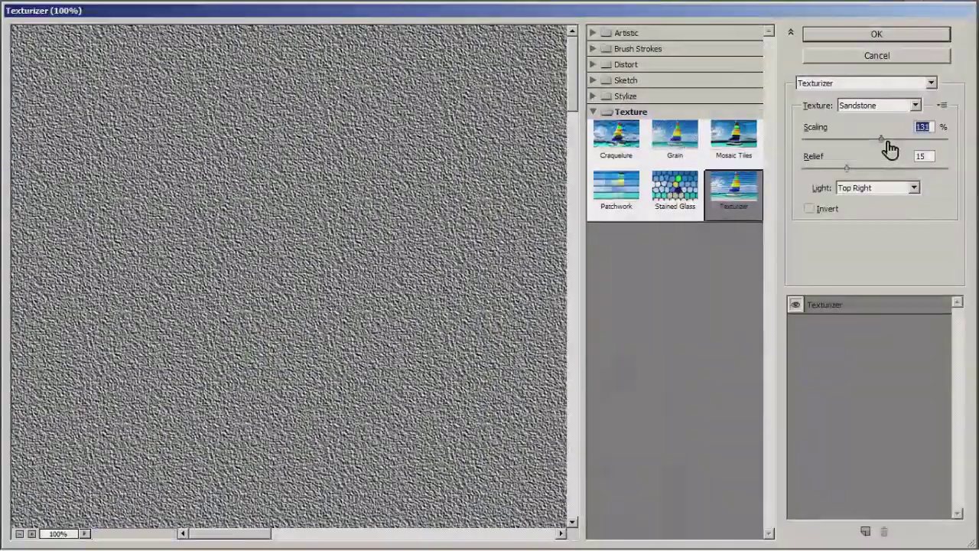
{"action": "key", "text": "Tab"}
{"action": "left_click", "coordinate": [877, 33]}
- Blend the texture layer in Soft Light
{"action": "left_click", "coordinate": [870, 266]}
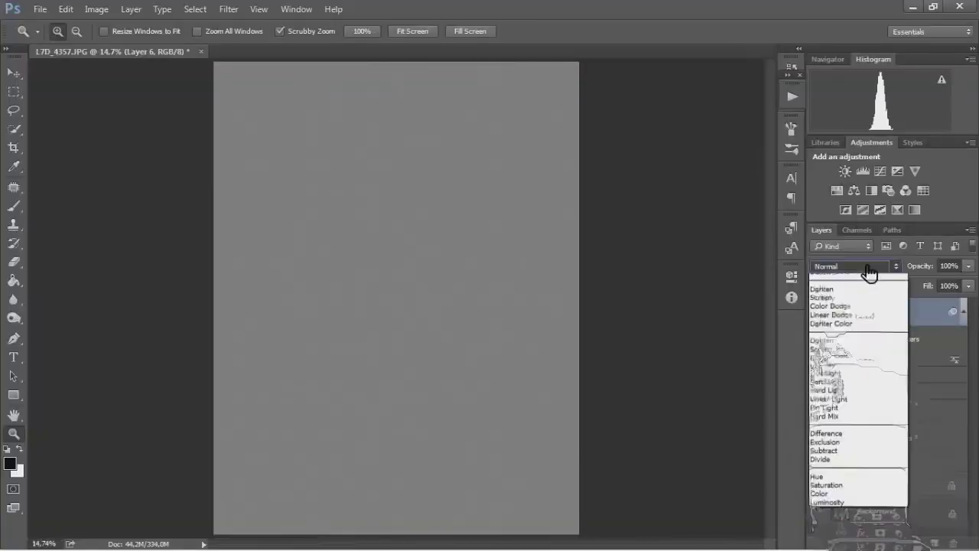
{"action": "left_click", "coordinate": [826, 416]}
{"action": "left_click_drag", "start_coordinate": [386, 205], "coordinate": [474, 291]}
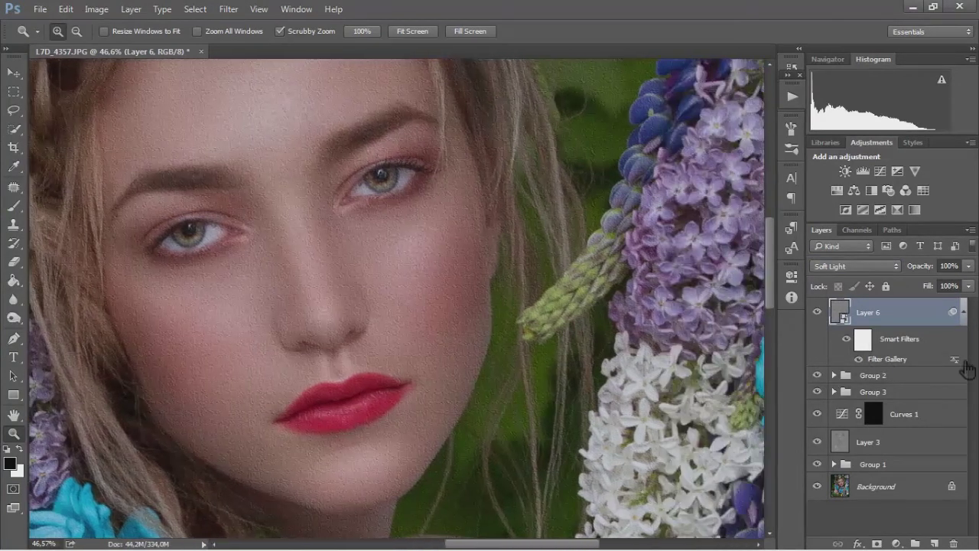
- Reduce the Texturizer scaling further and add a ~1 px Gaussian Blur
{"action": "double_click", "coordinate": [901, 364]}
{"action": "mouse_move", "coordinate": [872, 139]}
{"action": "left_mouse_down"}
{"action": "mouse_move", "coordinate": [879, 142]}
{"action": "mouse_move", "coordinate": [856, 178]}
{"action": "left_mouse_up"}
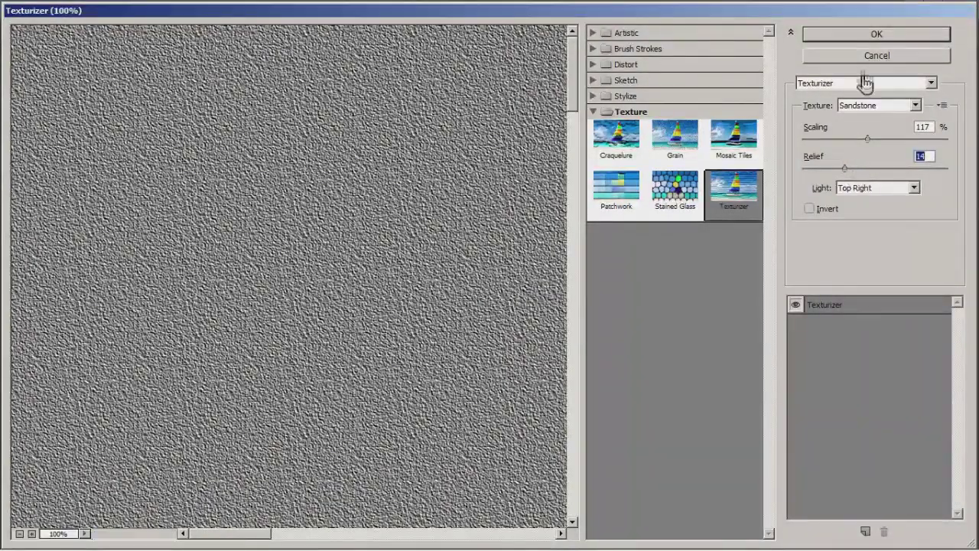
{"action": "left_click", "coordinate": [870, 37]}
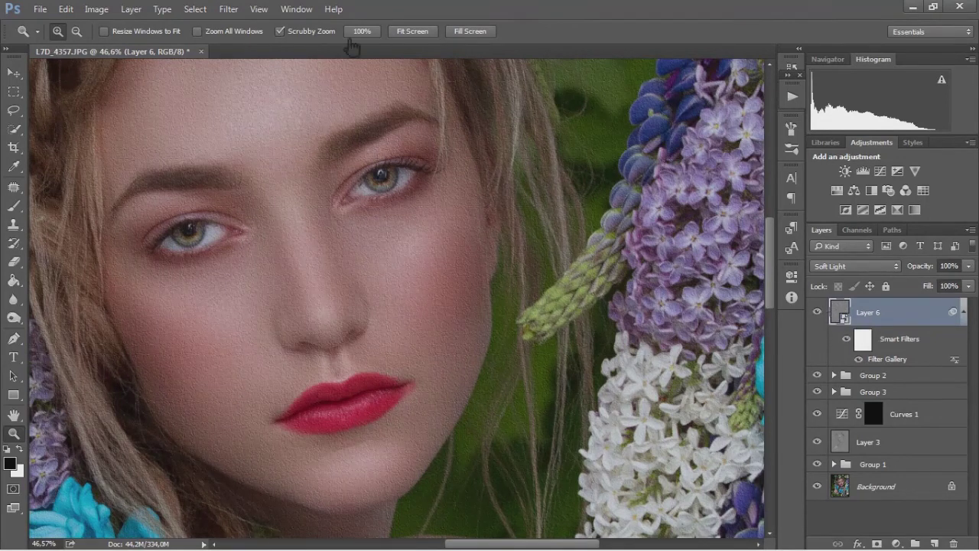
{"action": "left_click", "coordinate": [229, 9]}
{"action": "mouse_move", "coordinate": [236, 250]}
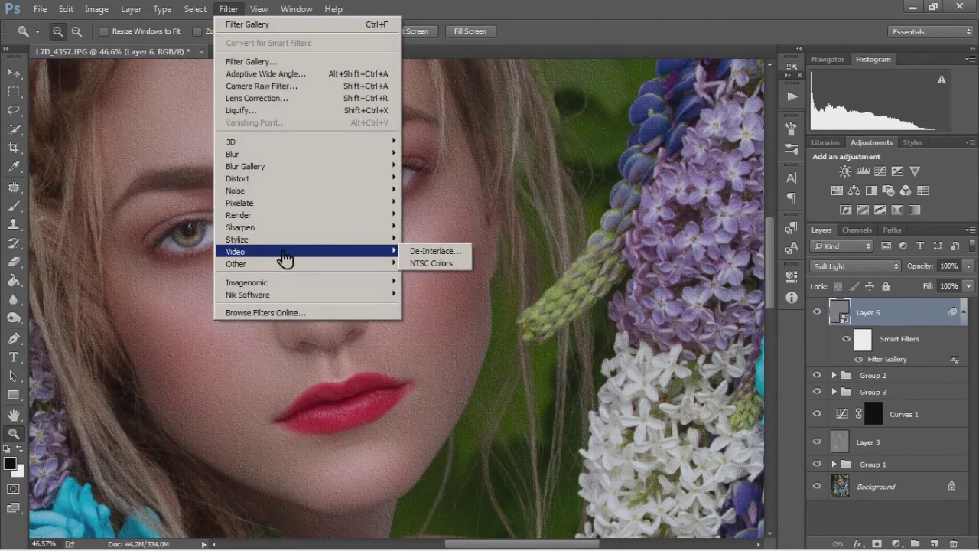
{"action": "mouse_move", "coordinate": [306, 153]}
{"action": "left_click", "coordinate": [444, 202]}
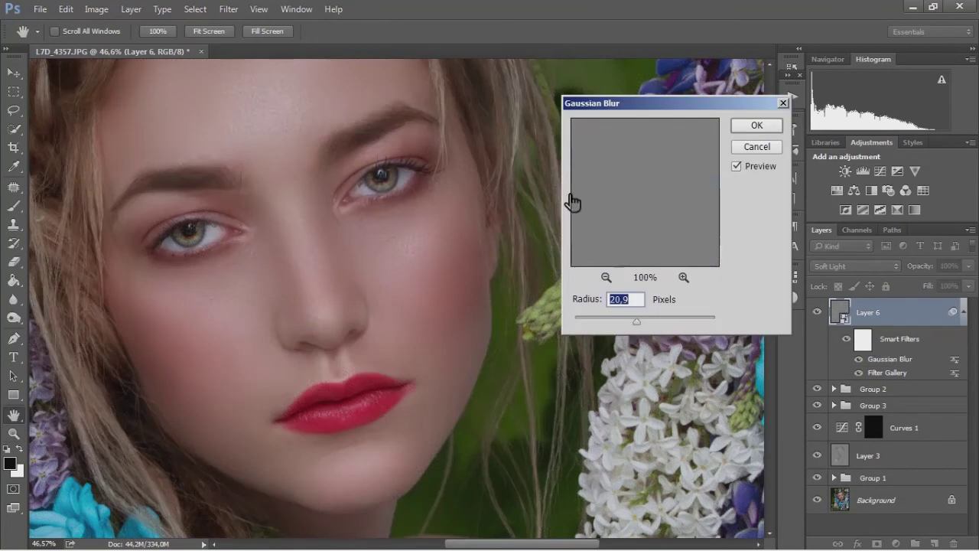
{"action": "left_click_drag", "start_coordinate": [647, 324], "coordinate": [591, 323]}
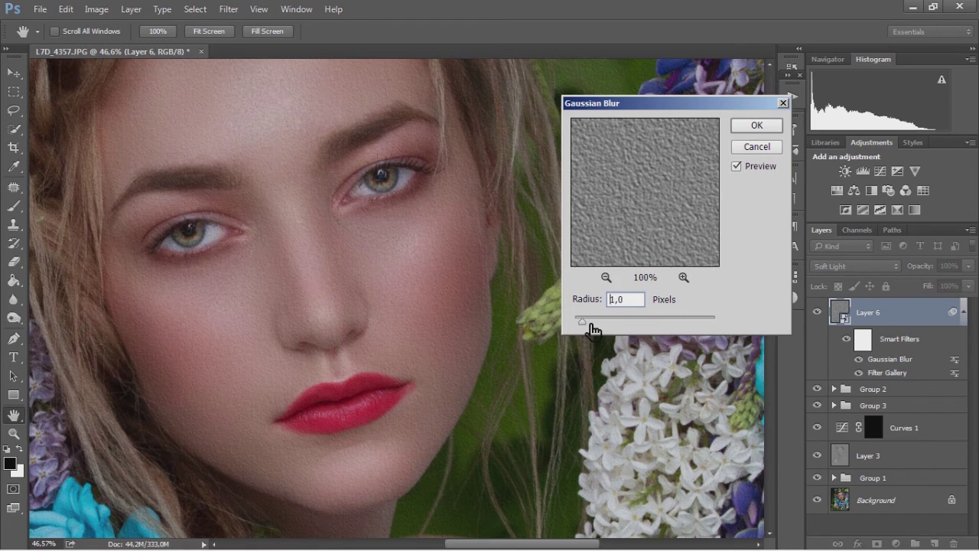
{"action": "left_click", "coordinate": [763, 132]}
- Add a 3.0 px High Pass filter to Layer 6
{"action": "left_click", "coordinate": [228, 9]}
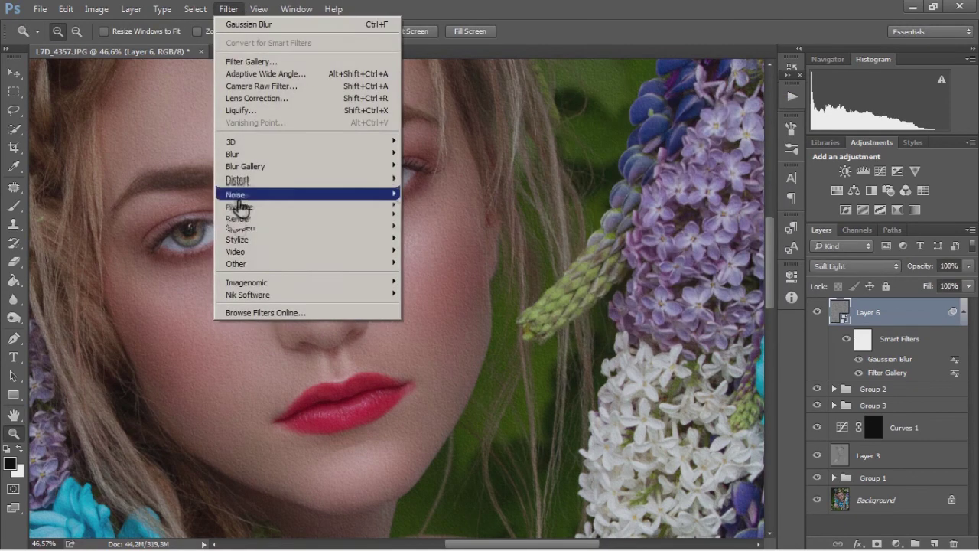
{"action": "left_click", "coordinate": [428, 279]}
{"action": "mouse_move", "coordinate": [654, 353]}
{"action": "left_mouse_down"}
{"action": "mouse_move", "coordinate": [626, 360]}
{"action": "mouse_move", "coordinate": [638, 360]}
{"action": "left_mouse_up"}
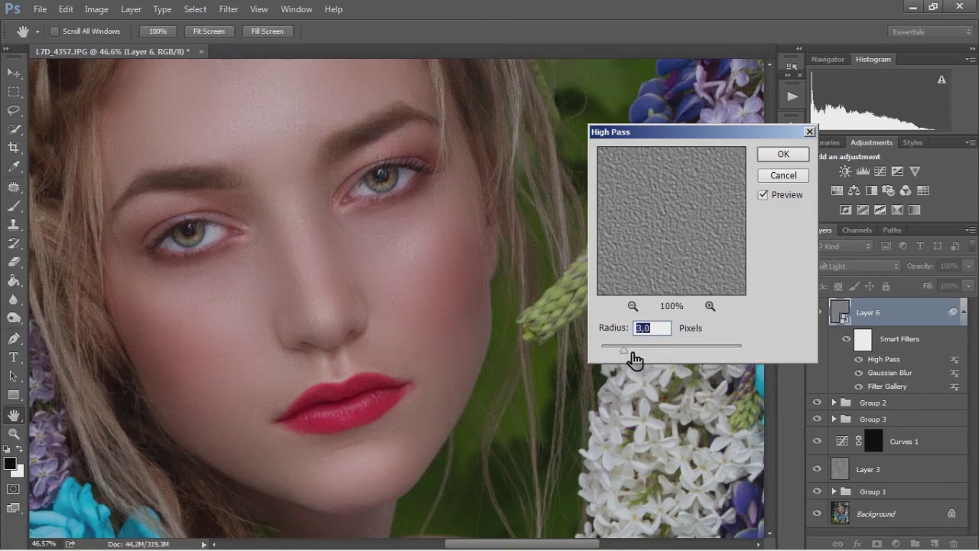
{"action": "left_click", "coordinate": [783, 154]}
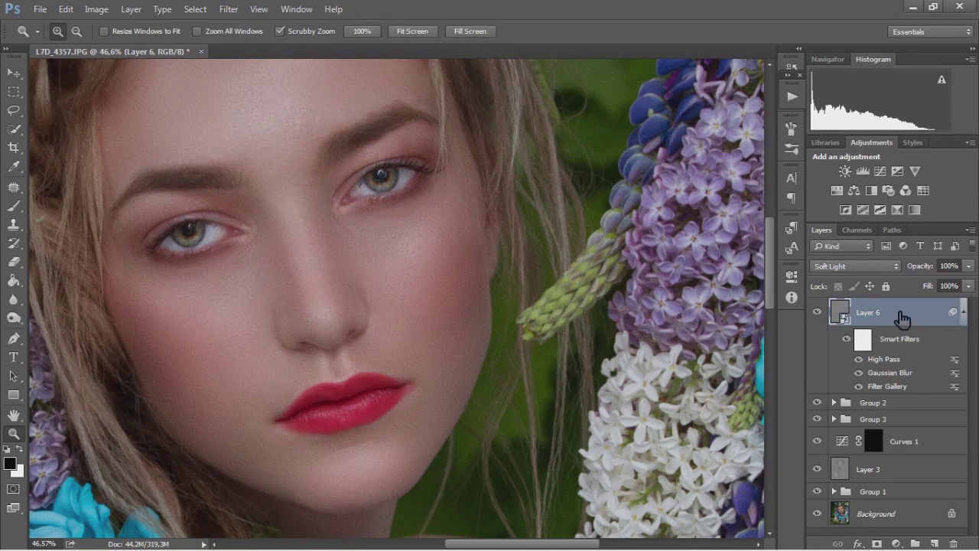
- Add a black mask to Layer 6 and paint texture back on the forehead and cheek
{"action": "left_click", "coordinate": [877, 543], "text": "alt"}
{"action": "left_click", "coordinate": [784, 236]}
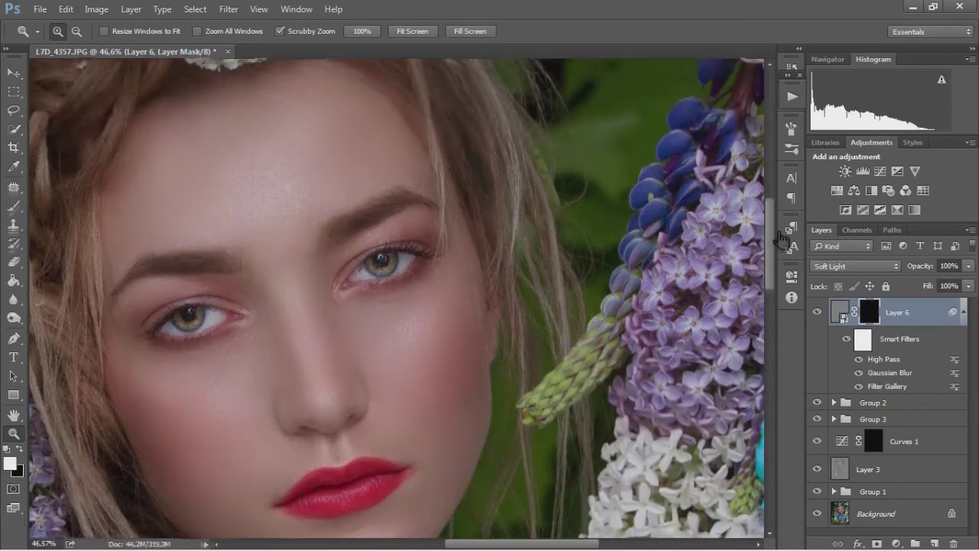
{"action": "key", "text": "b"}
{"action": "key", "text": "bracketleft"}
{"action": "key", "text": "bracketleft"}
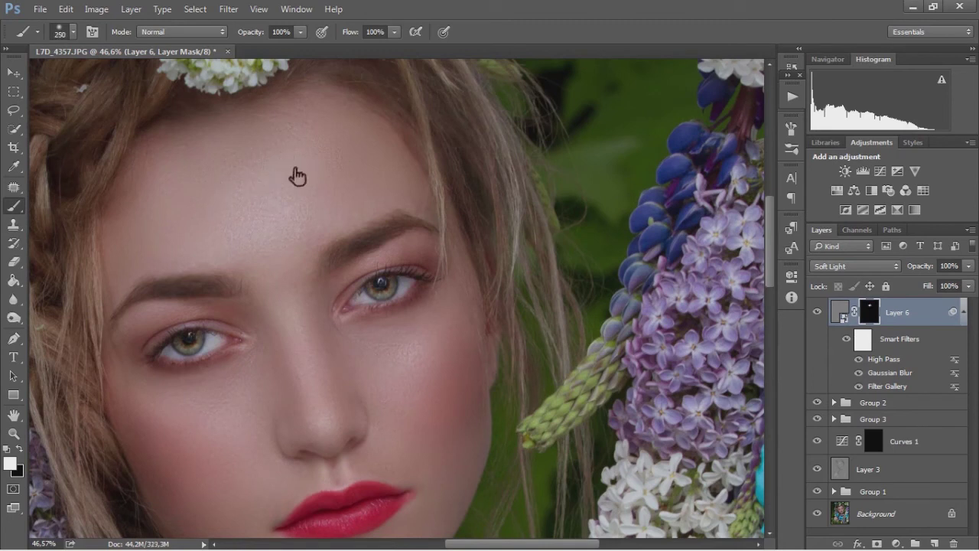
{"action": "left_click_drag", "start_coordinate": [183, 163], "coordinate": [414, 195]}
{"action": "key", "text": "bracketleft"}
{"action": "key", "text": "bracketleft"}
{"action": "left_click_drag", "start_coordinate": [485, 356], "coordinate": [466, 394]}
- Reveal the texture on the chin, neck and shoulders with varying brush sizes
{"action": "scroll", "coordinate": [234, 284], "scroll_direction": "down", "scroll_amount": 3}
{"action": "key", "text": "bracketleft"}
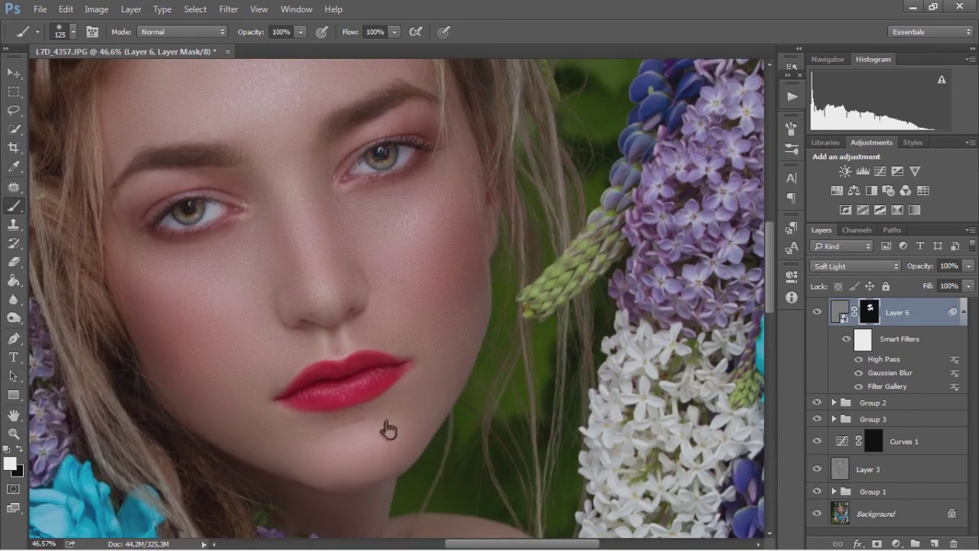
{"action": "key", "text": "bracketleft"}
{"action": "key", "text": "bracketleft"}
{"action": "key", "text": "bracketleft"}
{"action": "key", "text": "bracketright"}
{"action": "key", "text": "bracketright"}
{"action": "key", "text": "bracketright"}
{"action": "left_click_drag", "start_coordinate": [770, 295], "coordinate": [770, 338]}
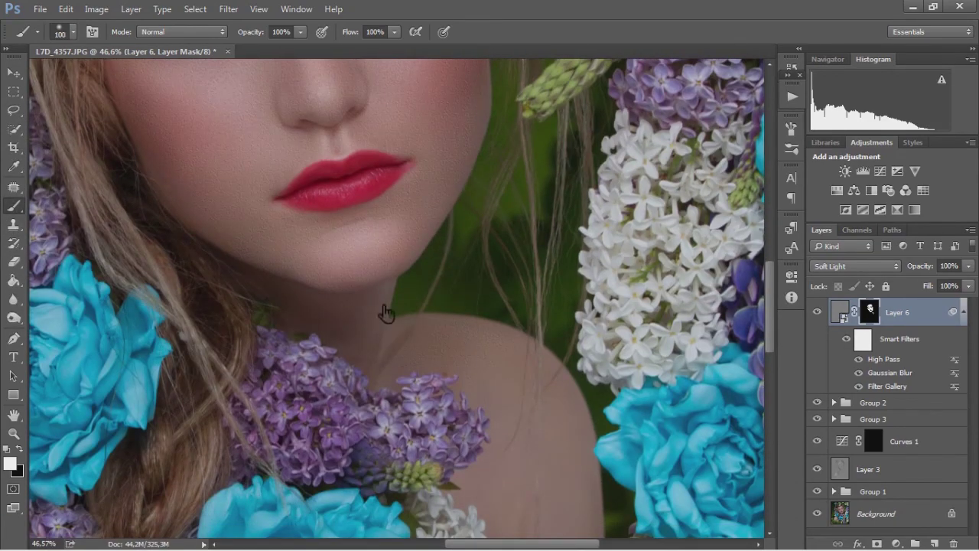
{"action": "key", "text": "bracketleft"}
{"action": "left_click_drag", "start_coordinate": [771, 316], "coordinate": [788, 360]}
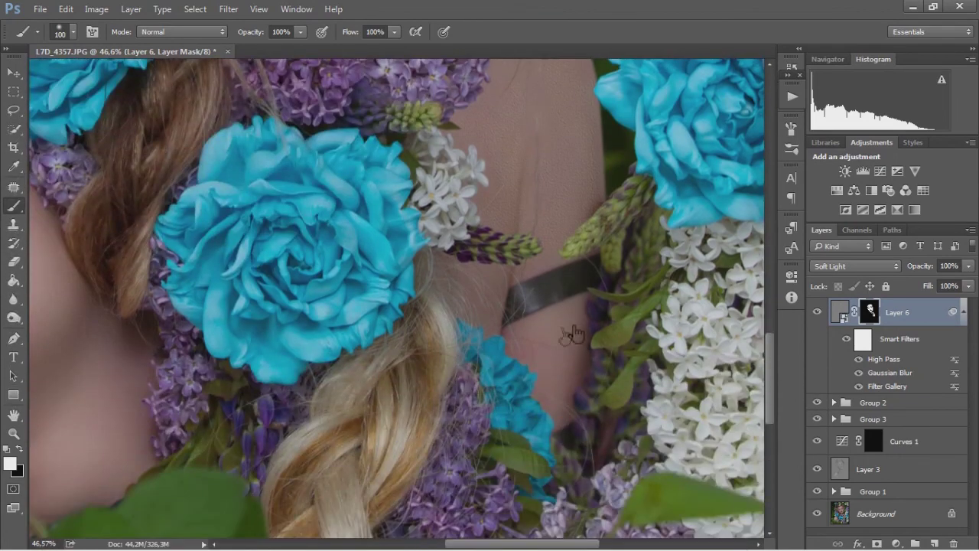
{"action": "key", "text": "bracketright"}
{"action": "key", "text": "bracketright"}
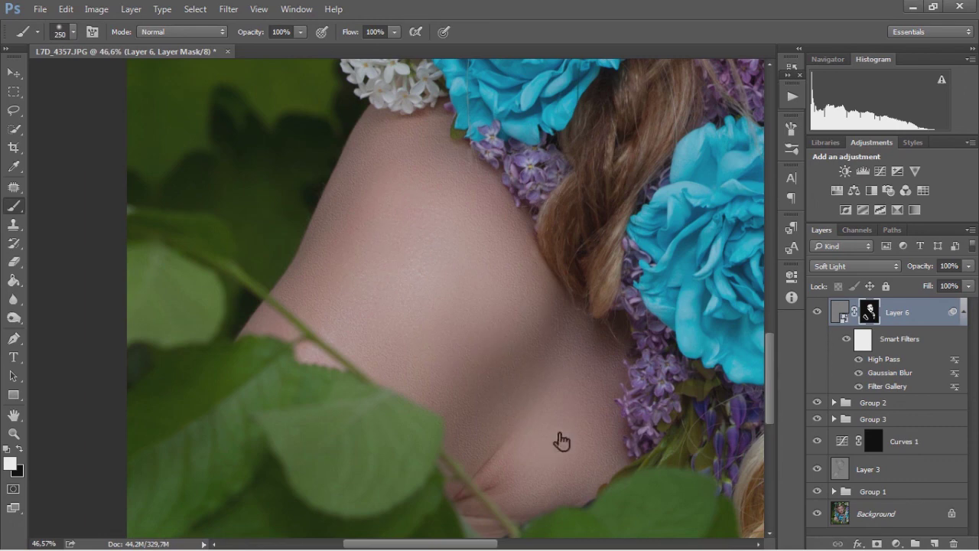
{"action": "key", "text": "bracketleft"}
{"action": "key", "text": "bracketleft"}
{"action": "key", "text": "bracketleft"}
{"action": "left_click_drag", "start_coordinate": [769, 342], "coordinate": [769, 413]}
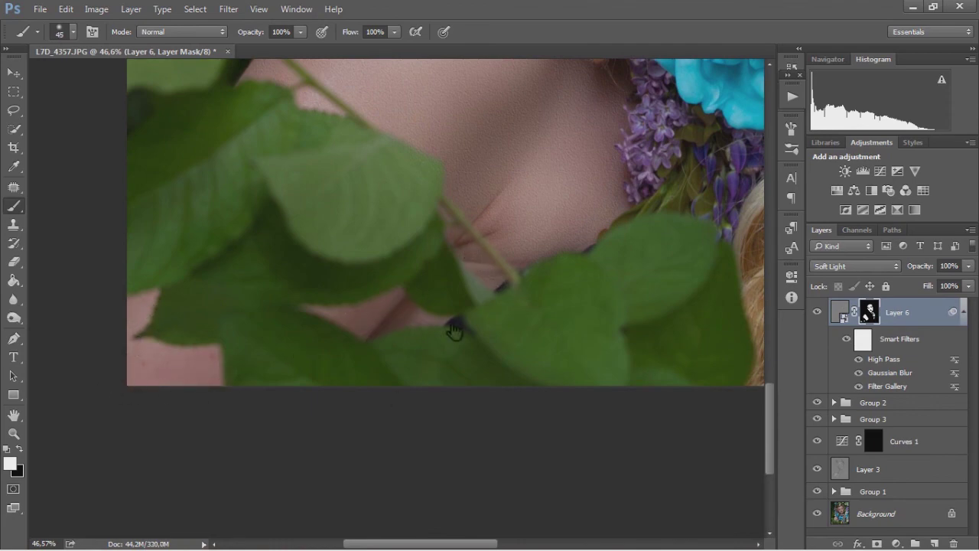
{"action": "key", "text": "z"}
{"action": "right_click", "coordinate": [481, 303]}
- Lower the texture layer opacity to 51%
{"action": "left_click", "coordinate": [528, 310]}
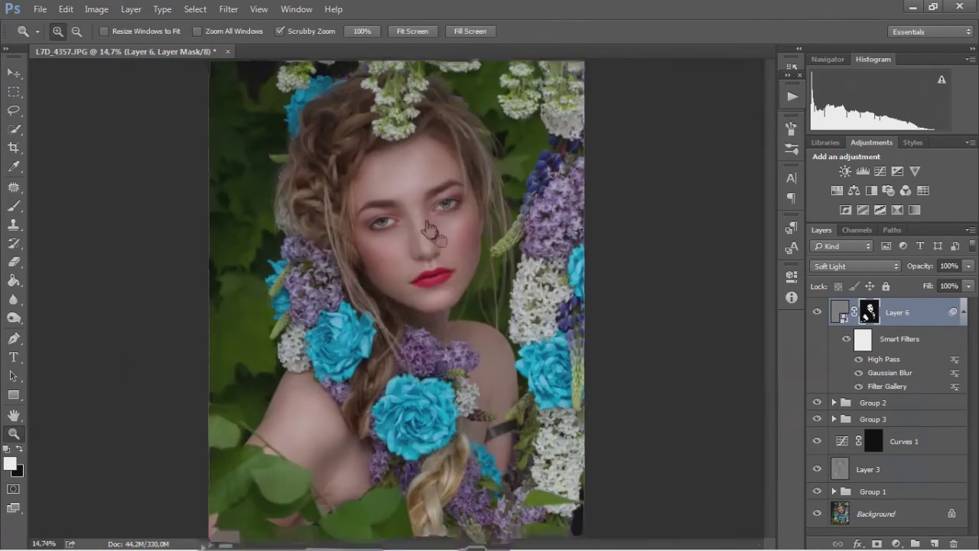
{"action": "left_click_drag", "start_coordinate": [402, 222], "coordinate": [459, 222]}
{"action": "left_click_drag", "start_coordinate": [922, 266], "coordinate": [899, 273]}
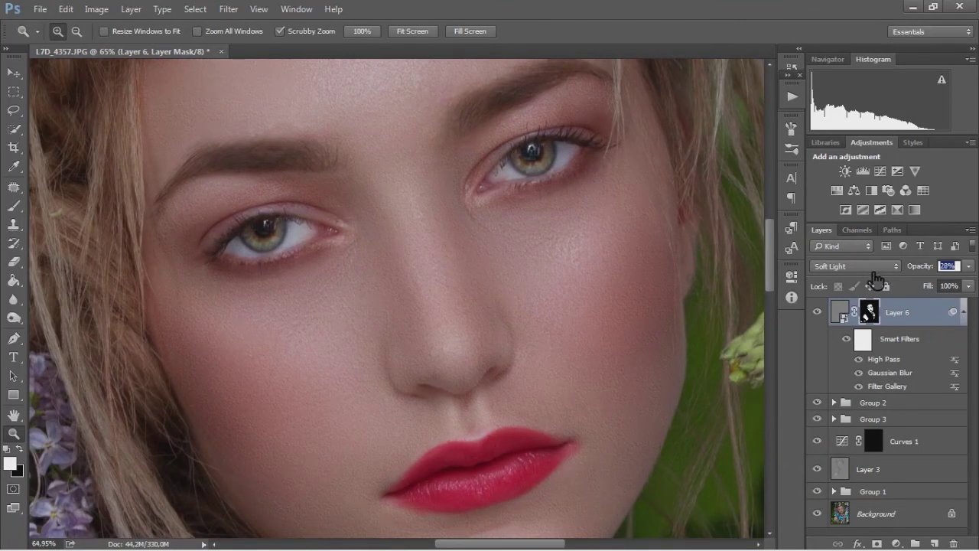
{"action": "left_click_drag", "start_coordinate": [880, 282], "coordinate": [941, 277]}
{"action": "key", "text": "ctrl+0"}
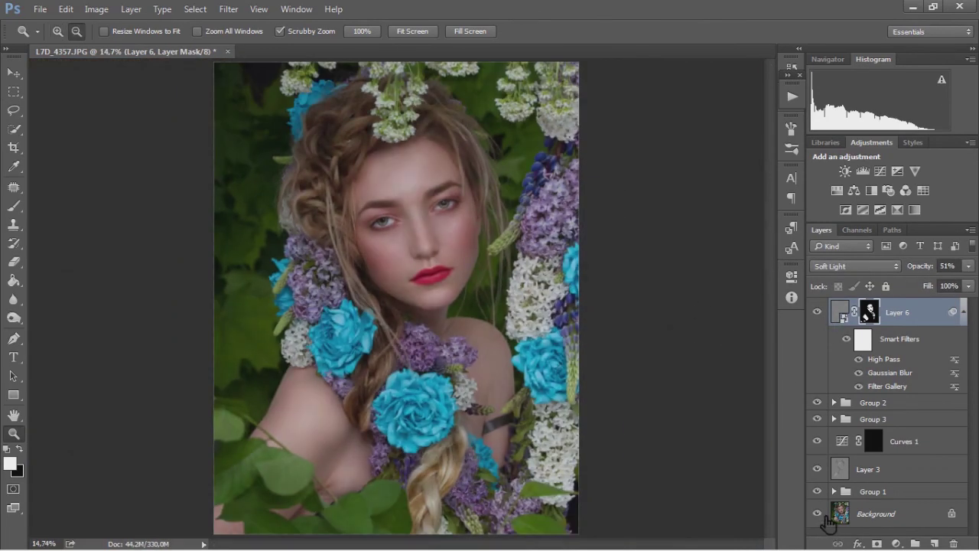
- Merge the retouching layers into one Layer 6 and toggle it to compare
{"action": "left_click", "coordinate": [902, 493], "text": "shift"}
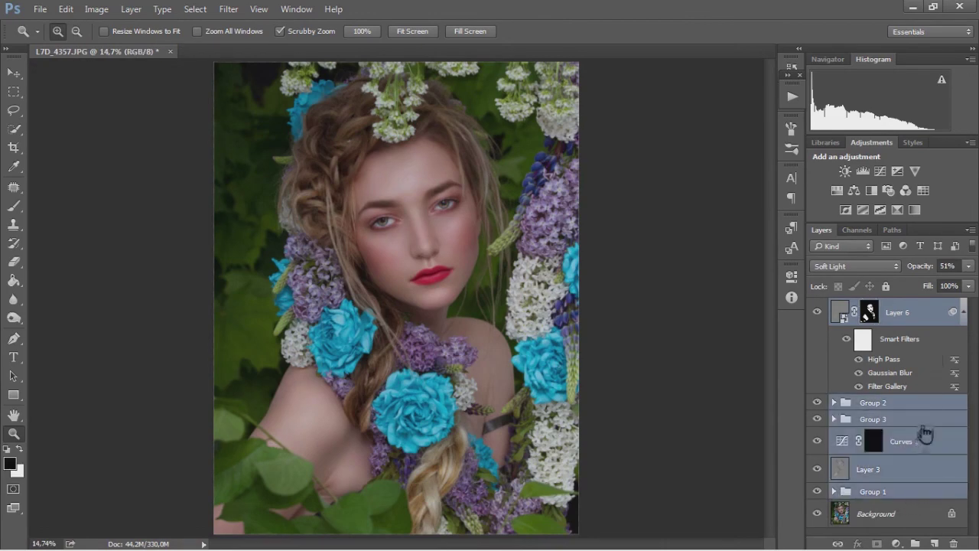
{"action": "right_click", "coordinate": [926, 433]}
{"action": "left_click", "coordinate": [899, 404]}
{"action": "left_click", "coordinate": [817, 312]}
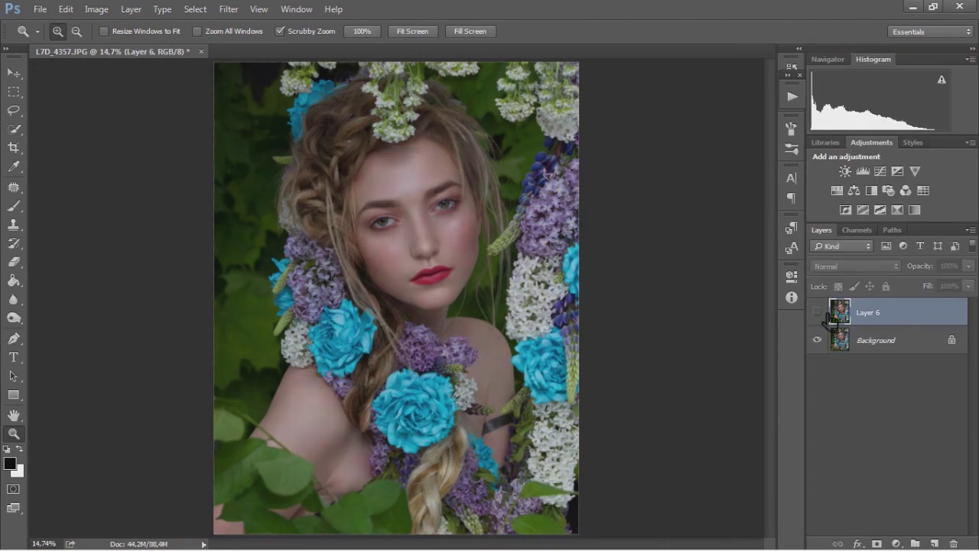
{"action": "left_click", "coordinate": [818, 312]}
{"action": "left_click", "coordinate": [817, 312]}
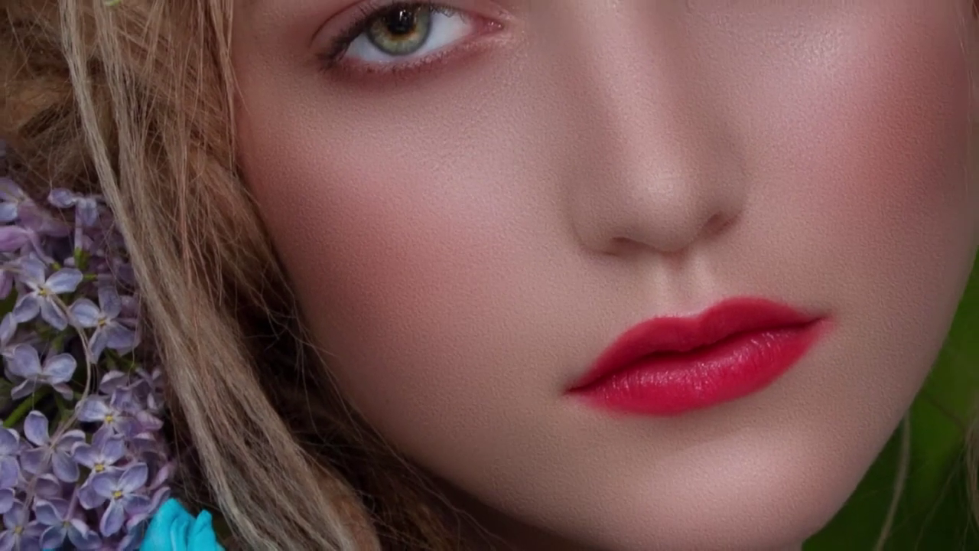